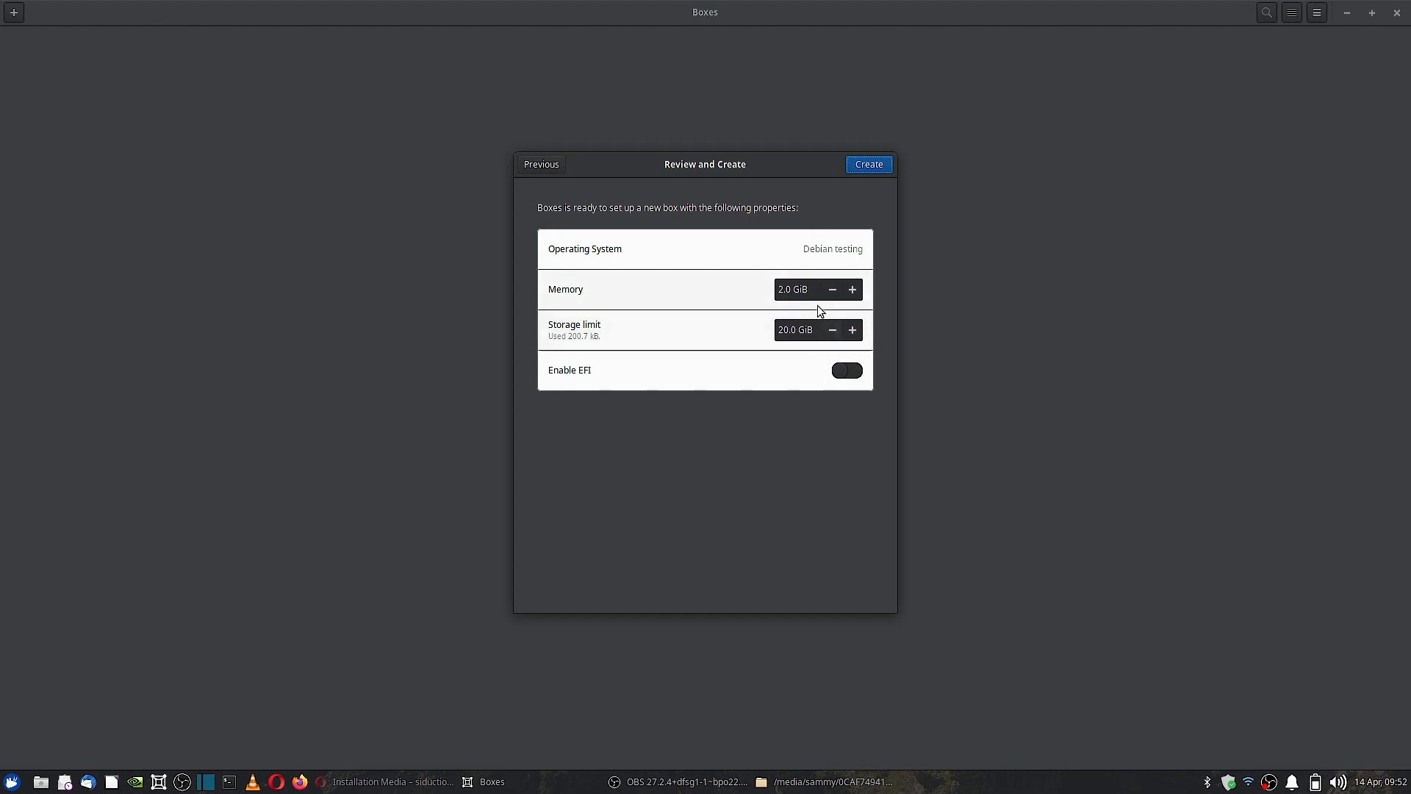
Give the new box 4.0 GiB of memory and a 25.0 GiB storage limit, then create it.
drag(783, 289, 765, 291)
text(4)
click(783, 330)
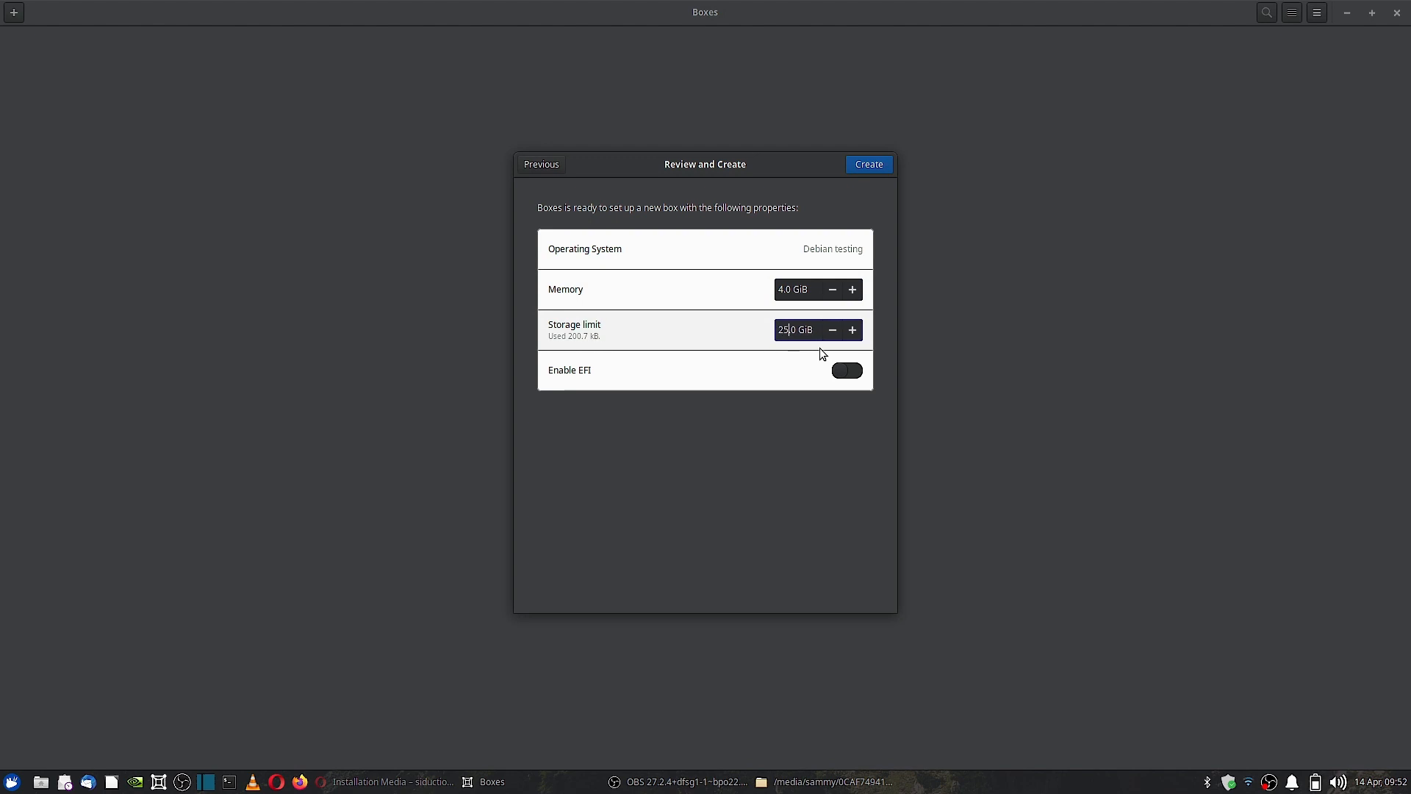
click(861, 165)
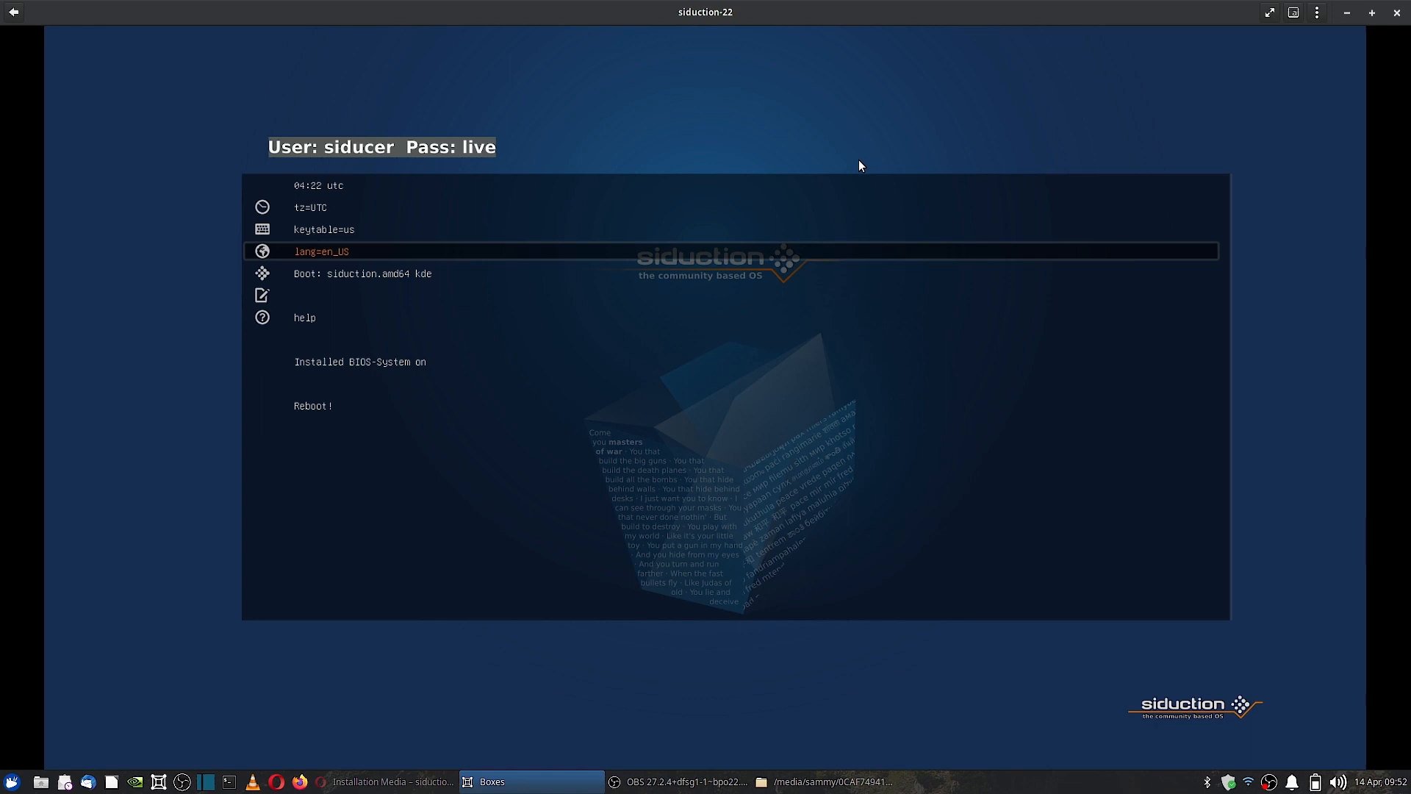
Browse the French language variants, return keeping en_US, and boot siduction.amd64 kde.
key(Return)
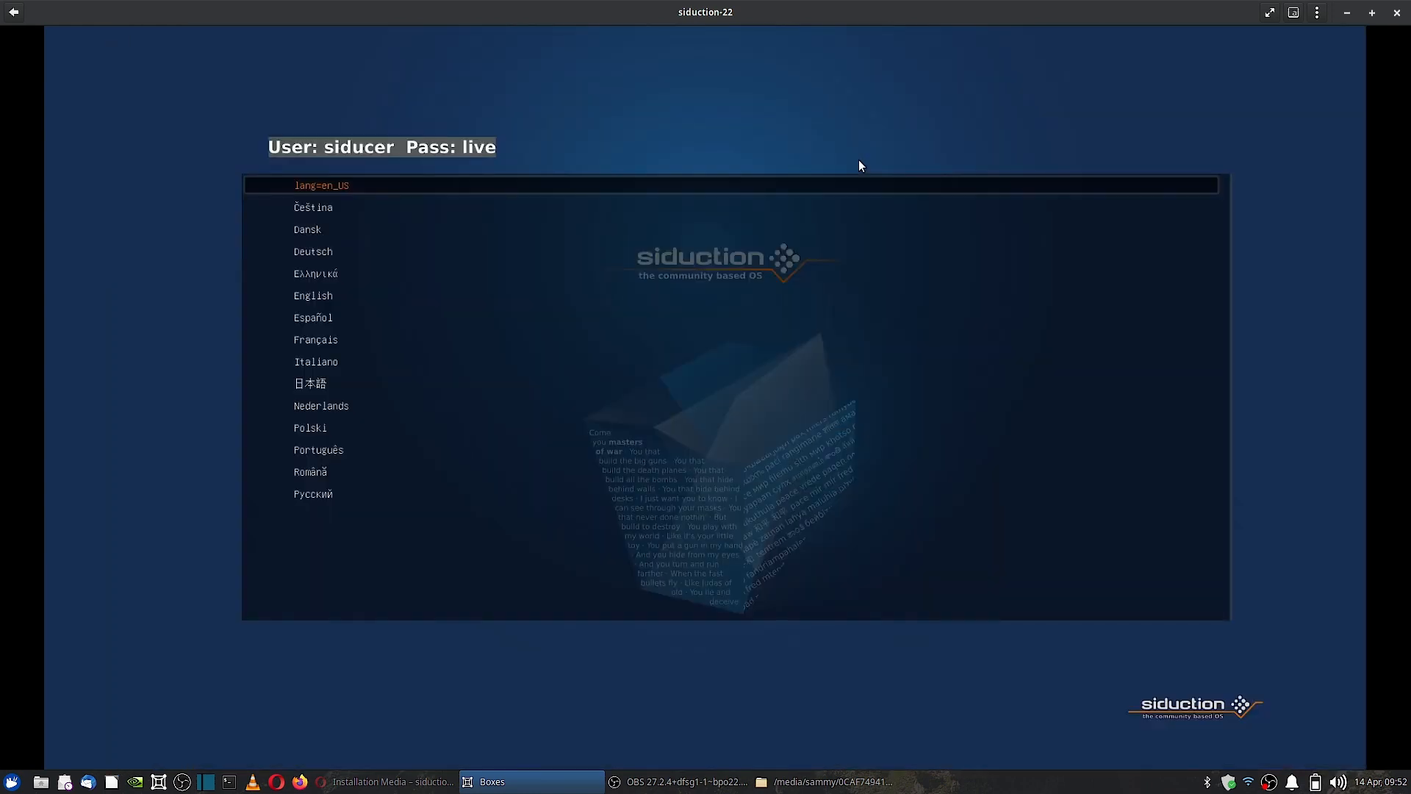
key(Down)
key(Down)
key(Down)
key(Down)
key(Down)
key(Down)
key(Down)
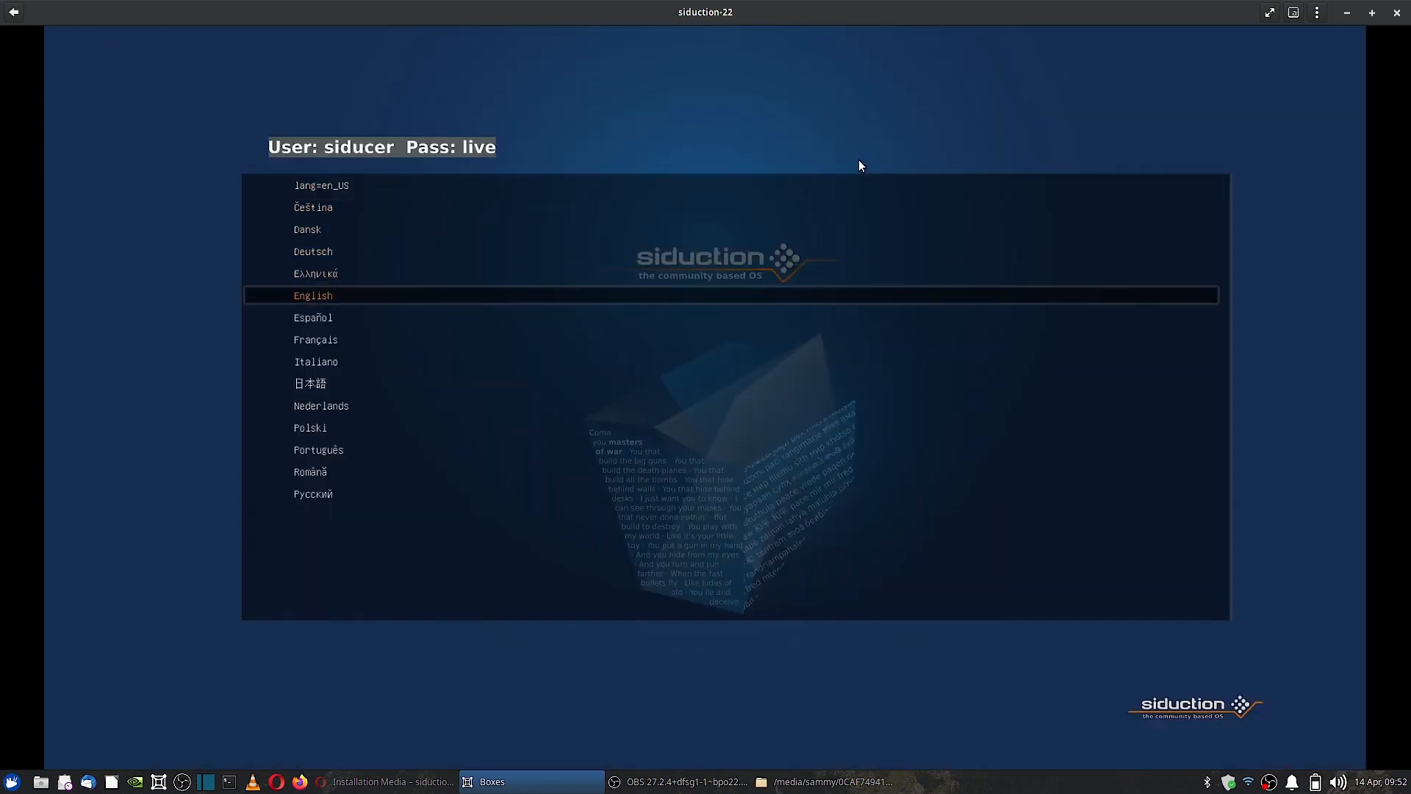
key(Return)
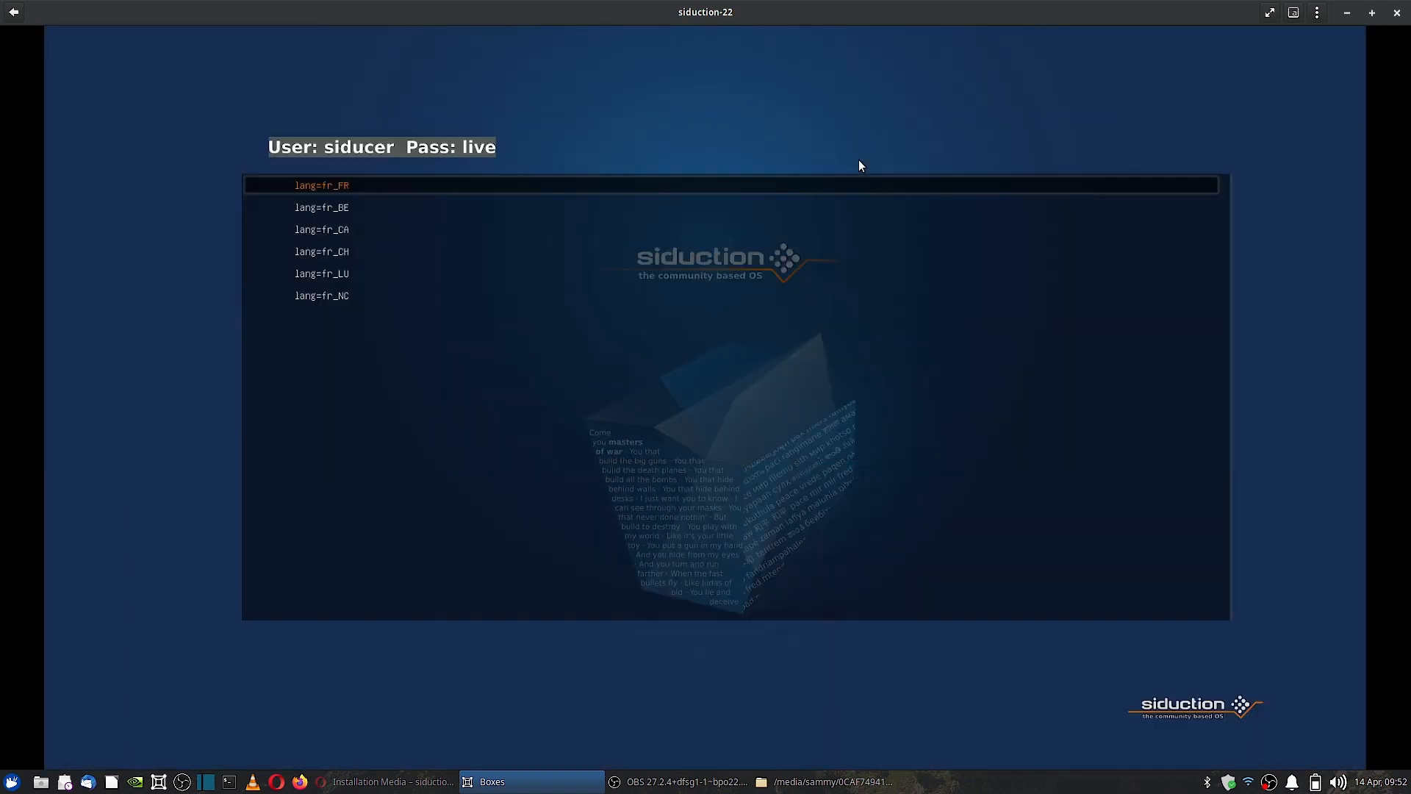
key(Escape)
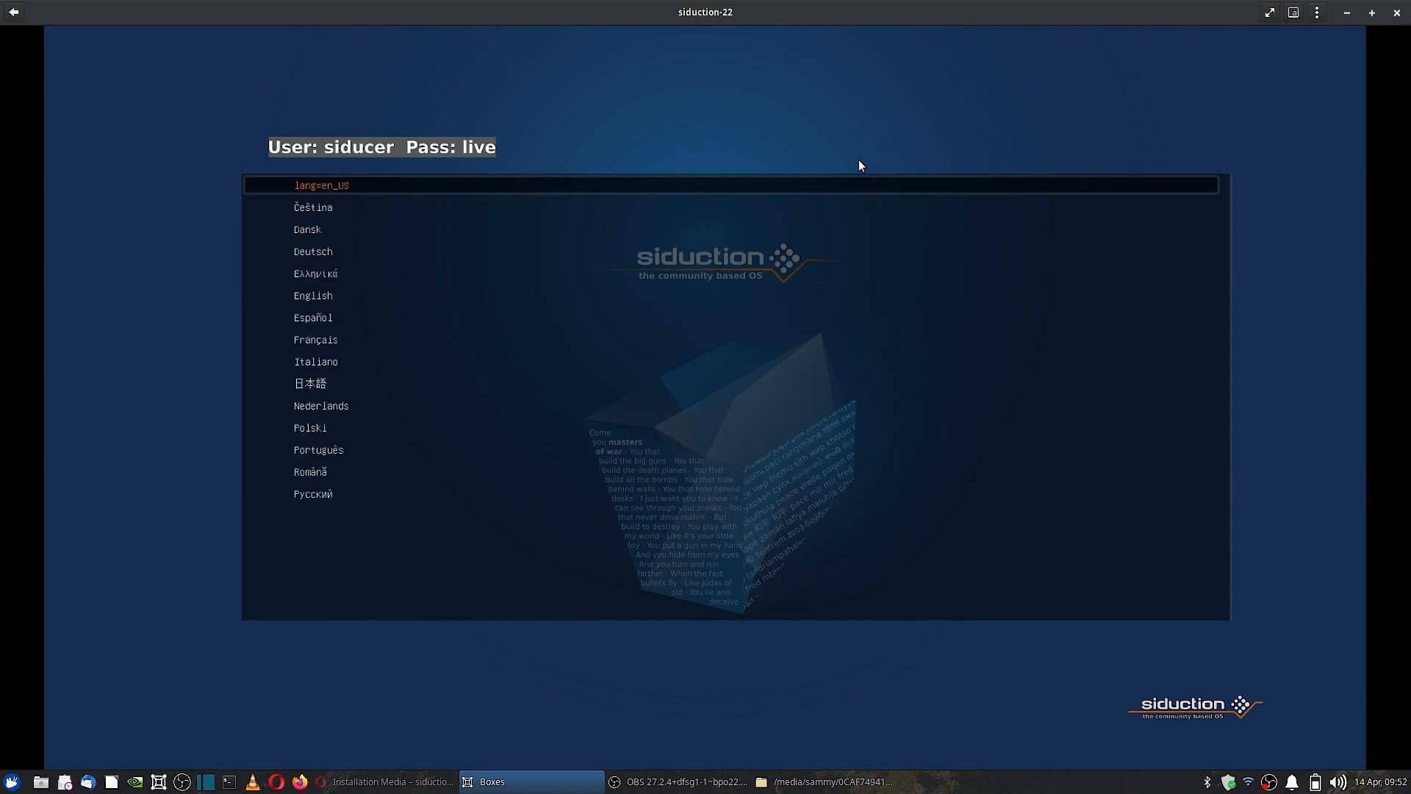
key(Return)
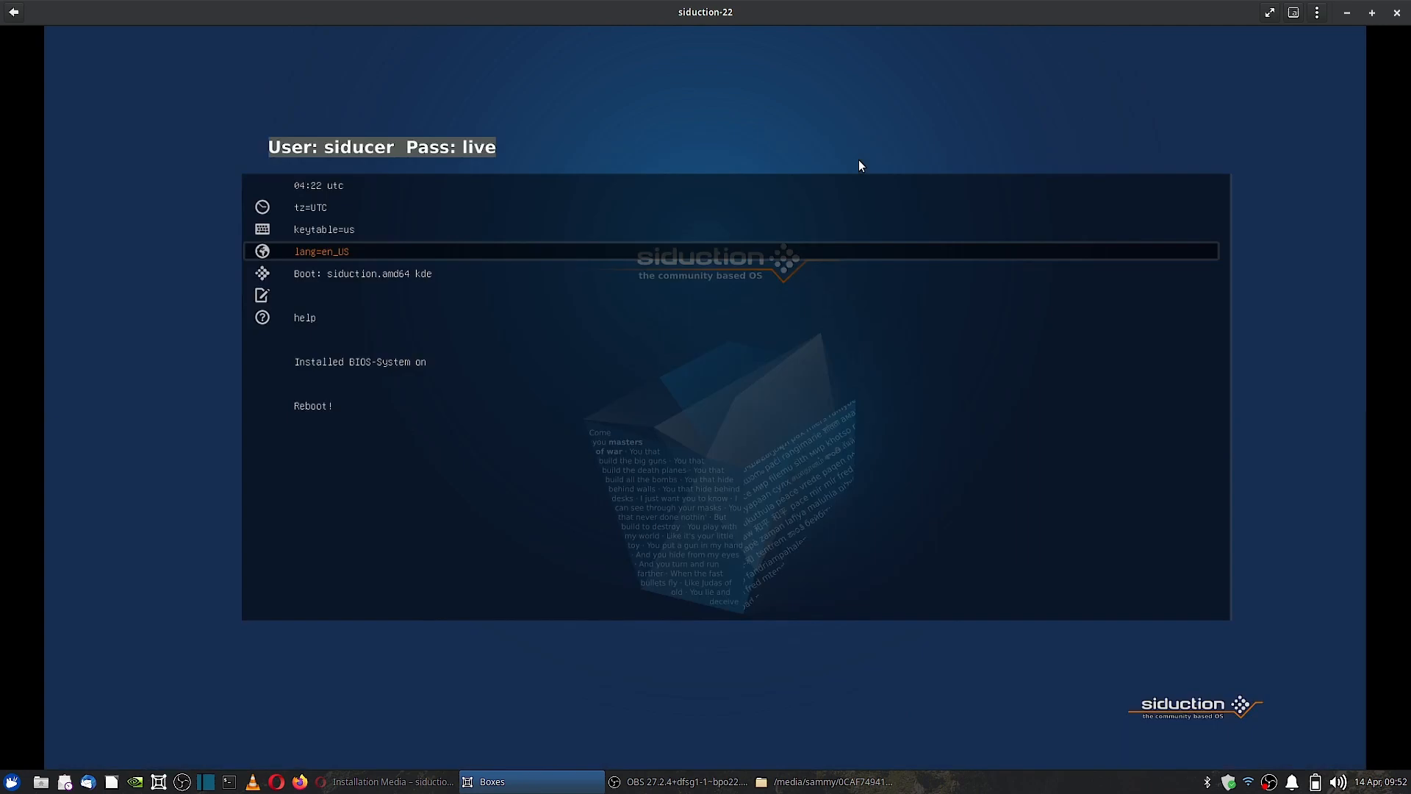
key(Down)
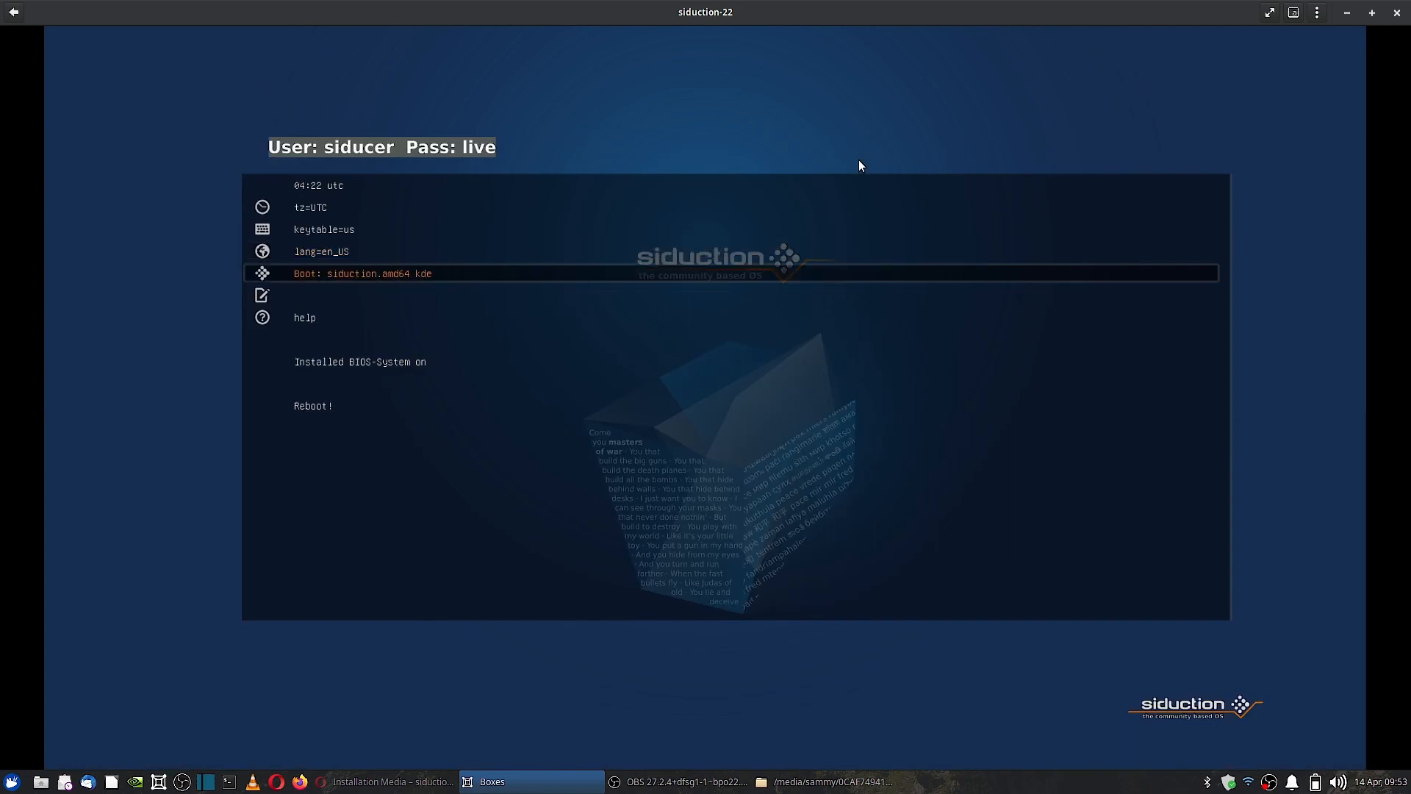
key(Return)
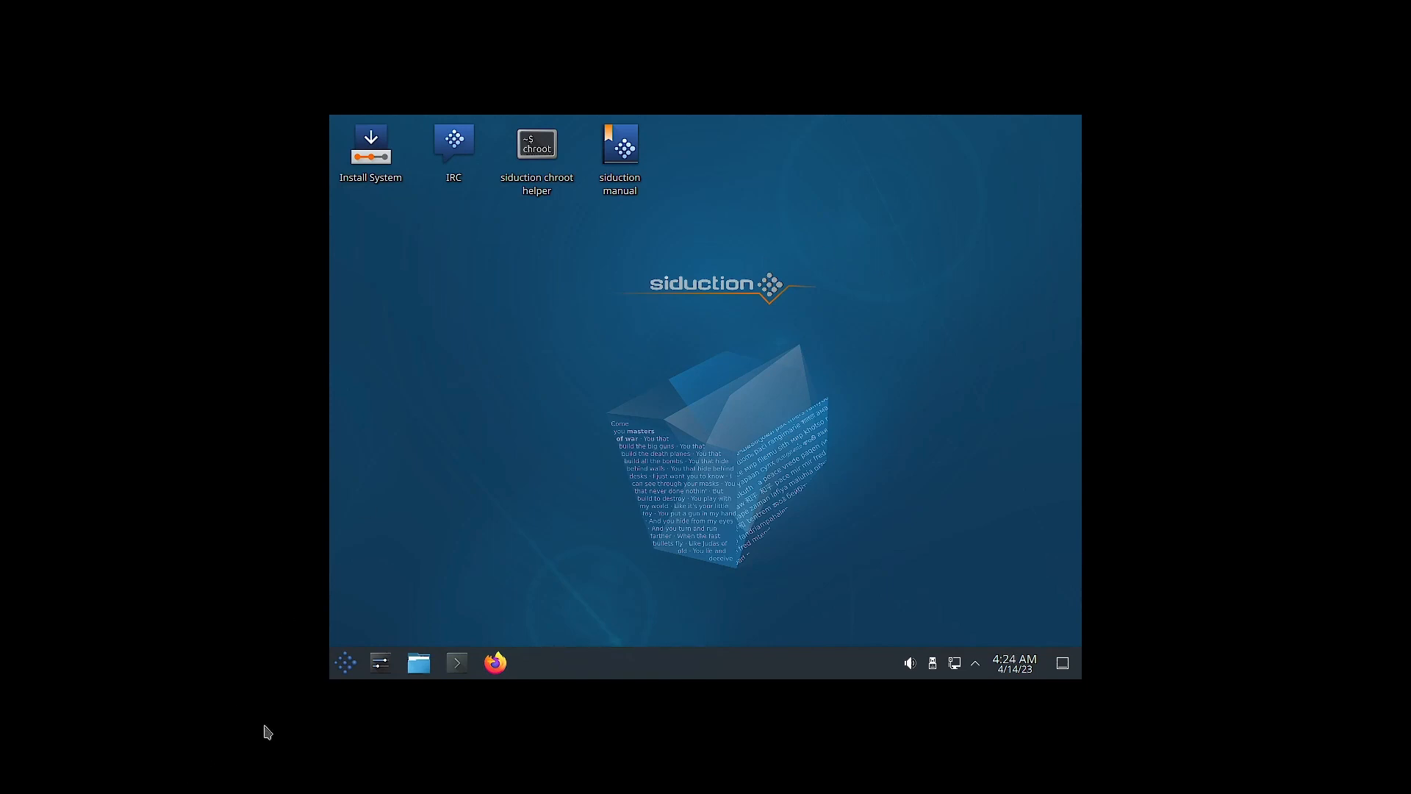
In Display and Monitor settings, try 5120x2160, then apply and keep 1920x1200 (16:10).
click(382, 665)
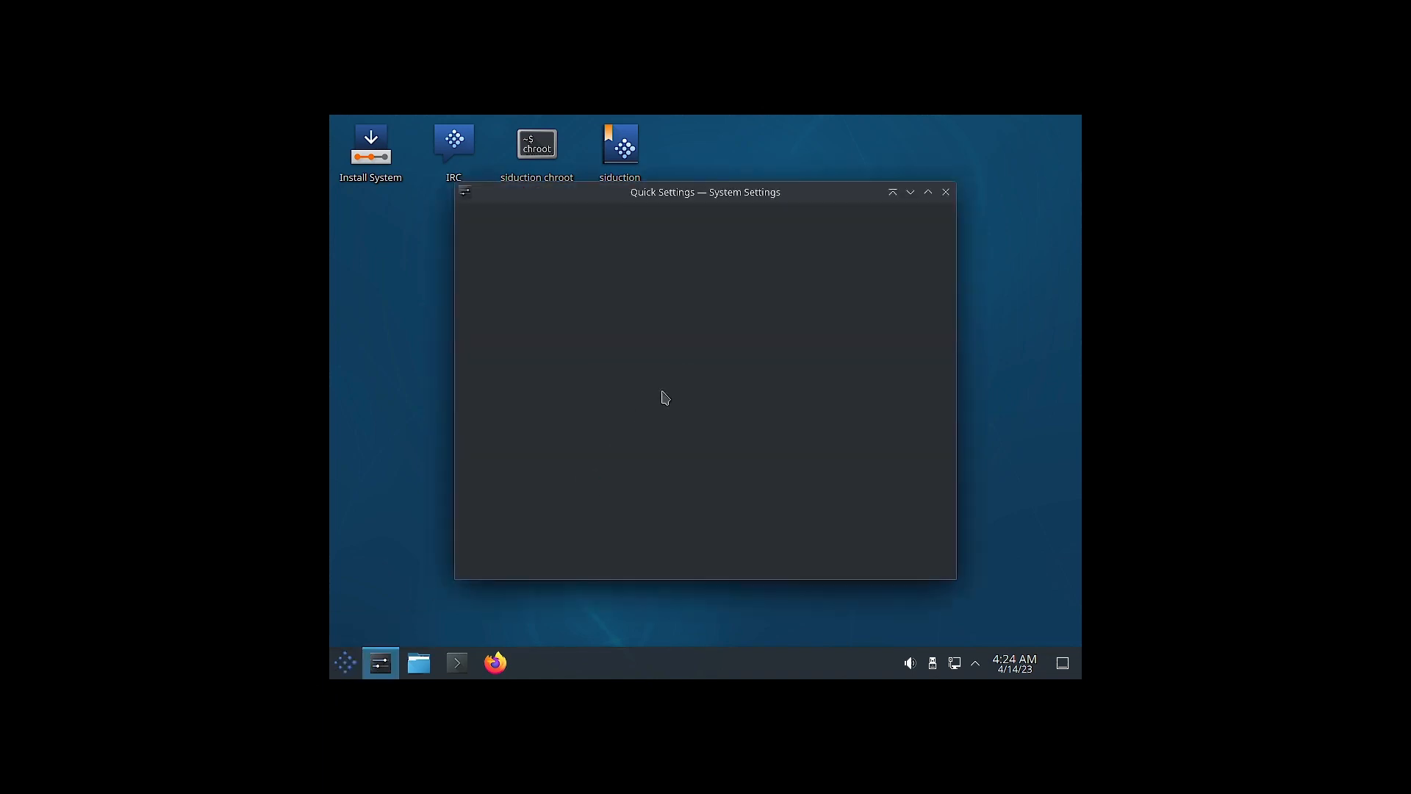
scroll(499, 527, down, 3)
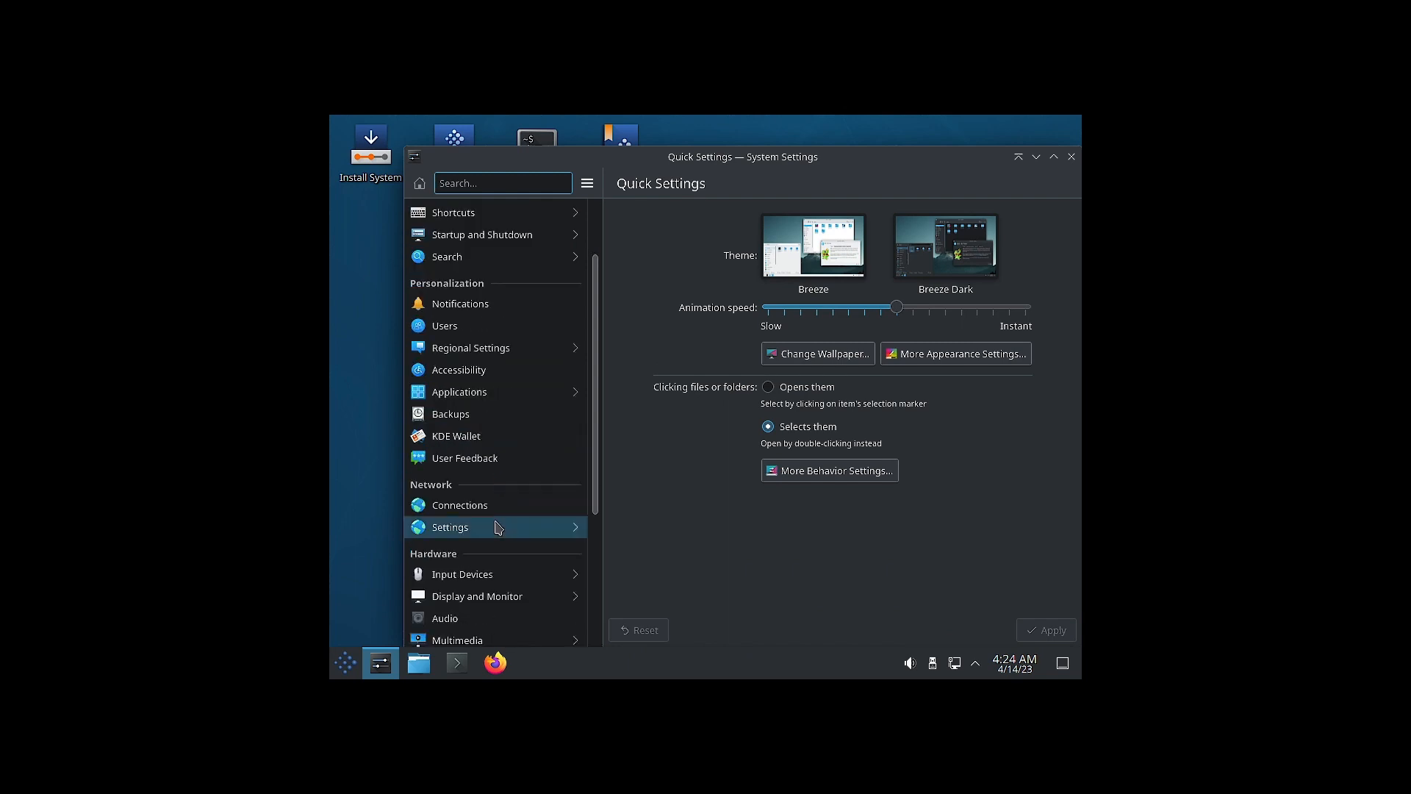
click(482, 555)
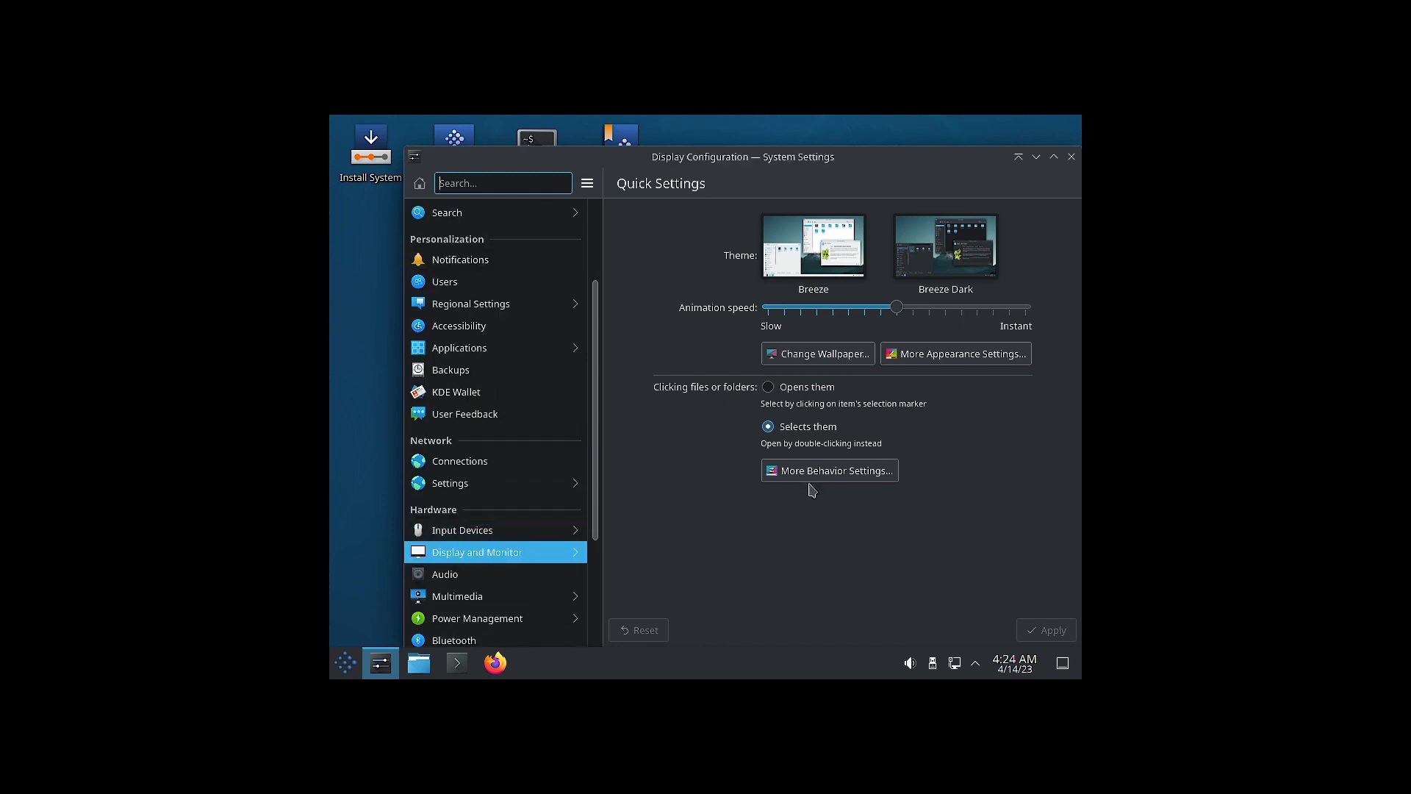
click(898, 405)
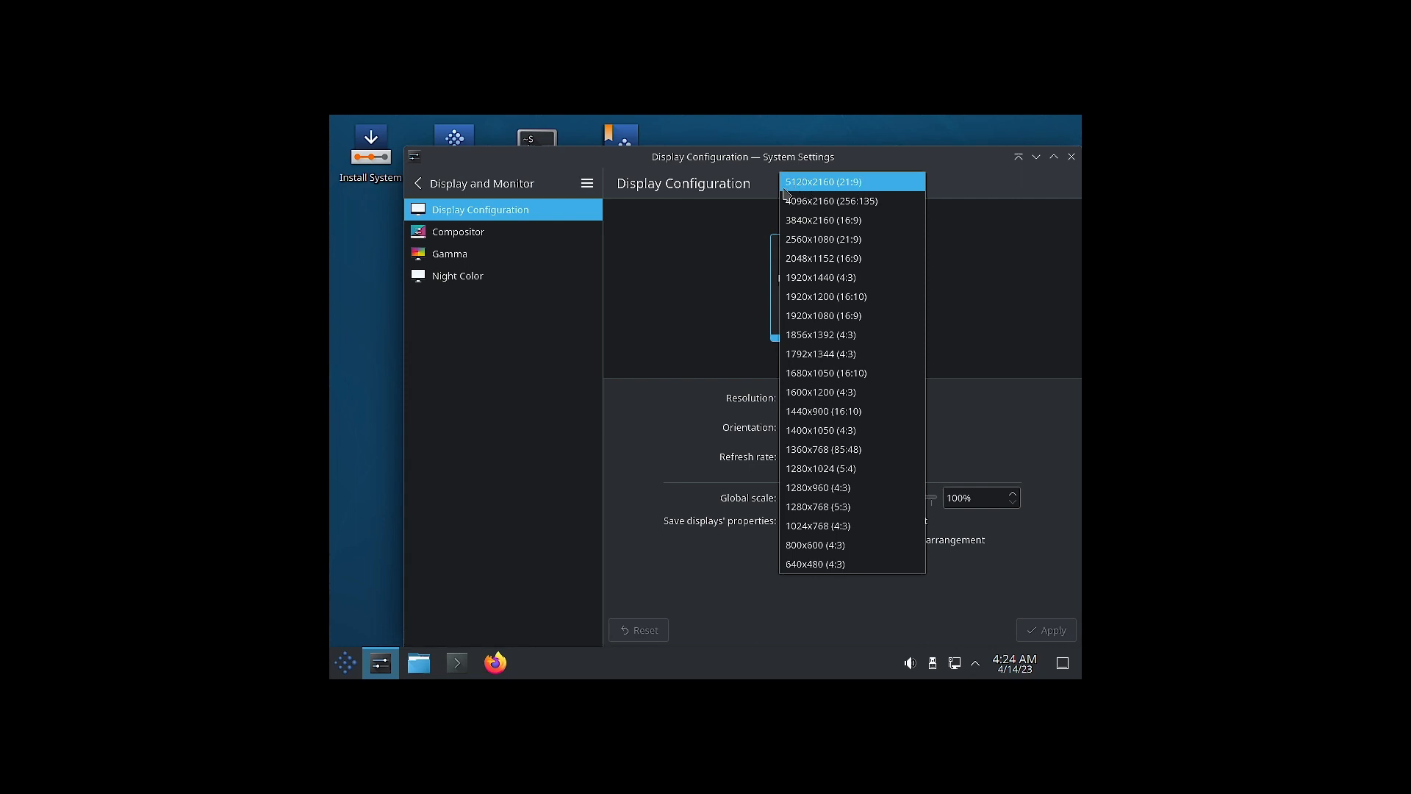
click(861, 185)
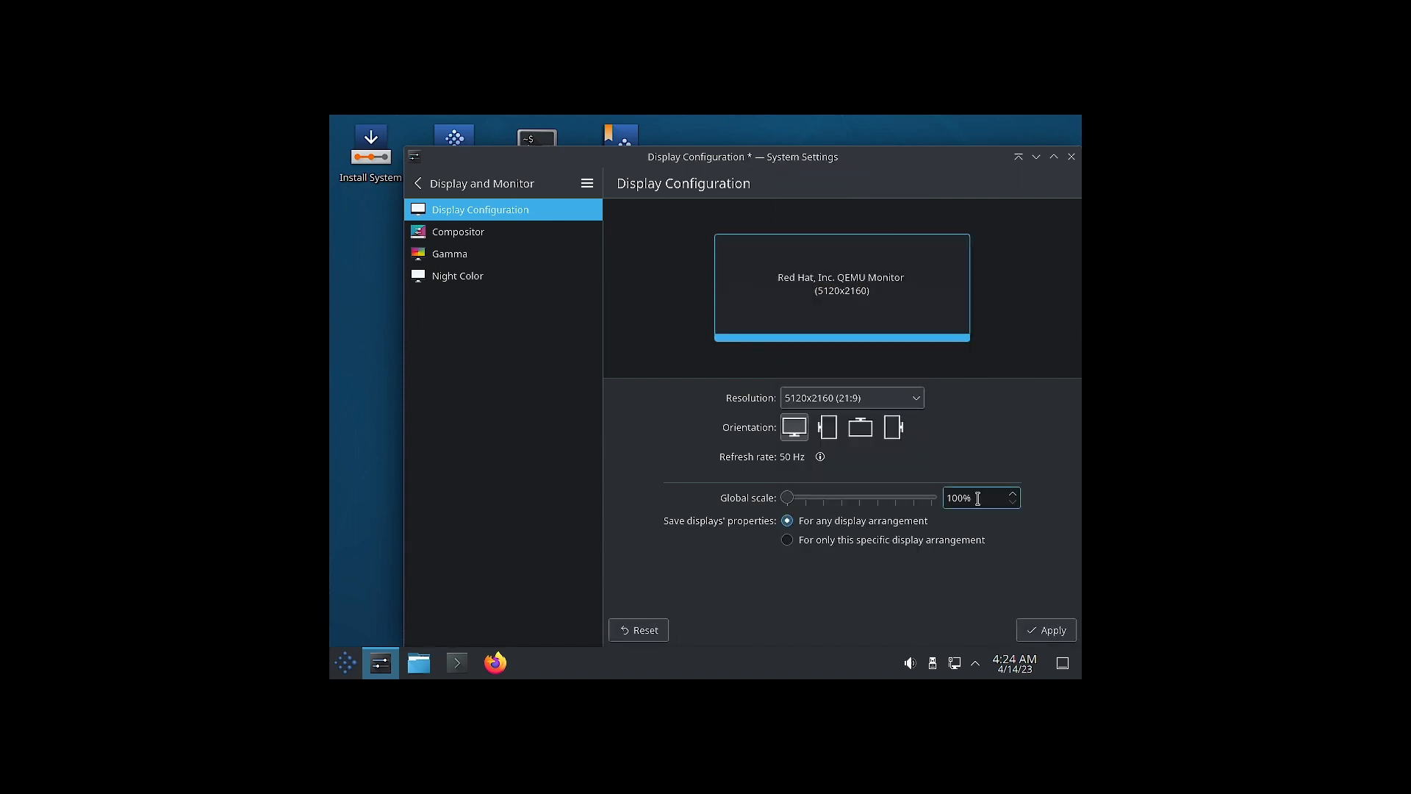
click(890, 406)
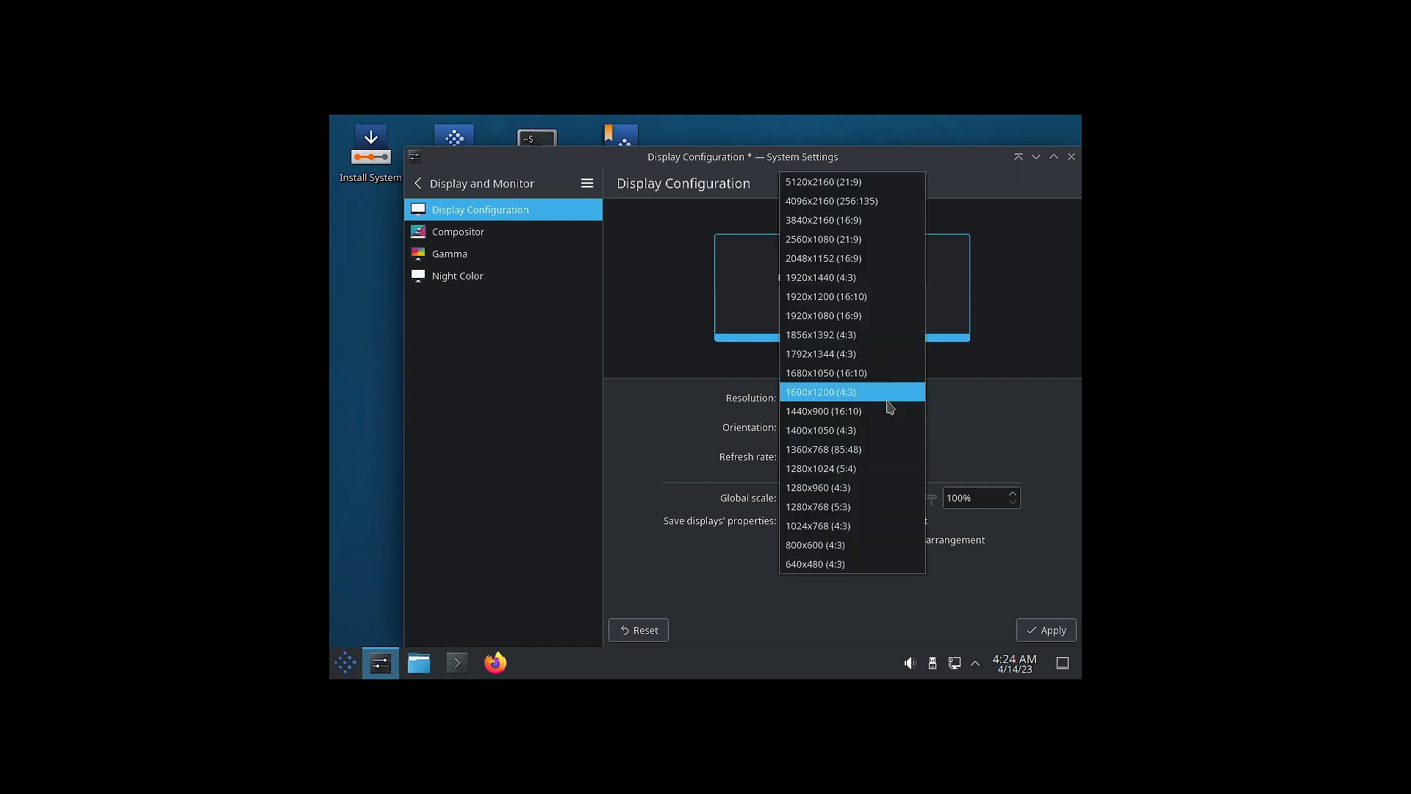
click(847, 304)
click(1046, 630)
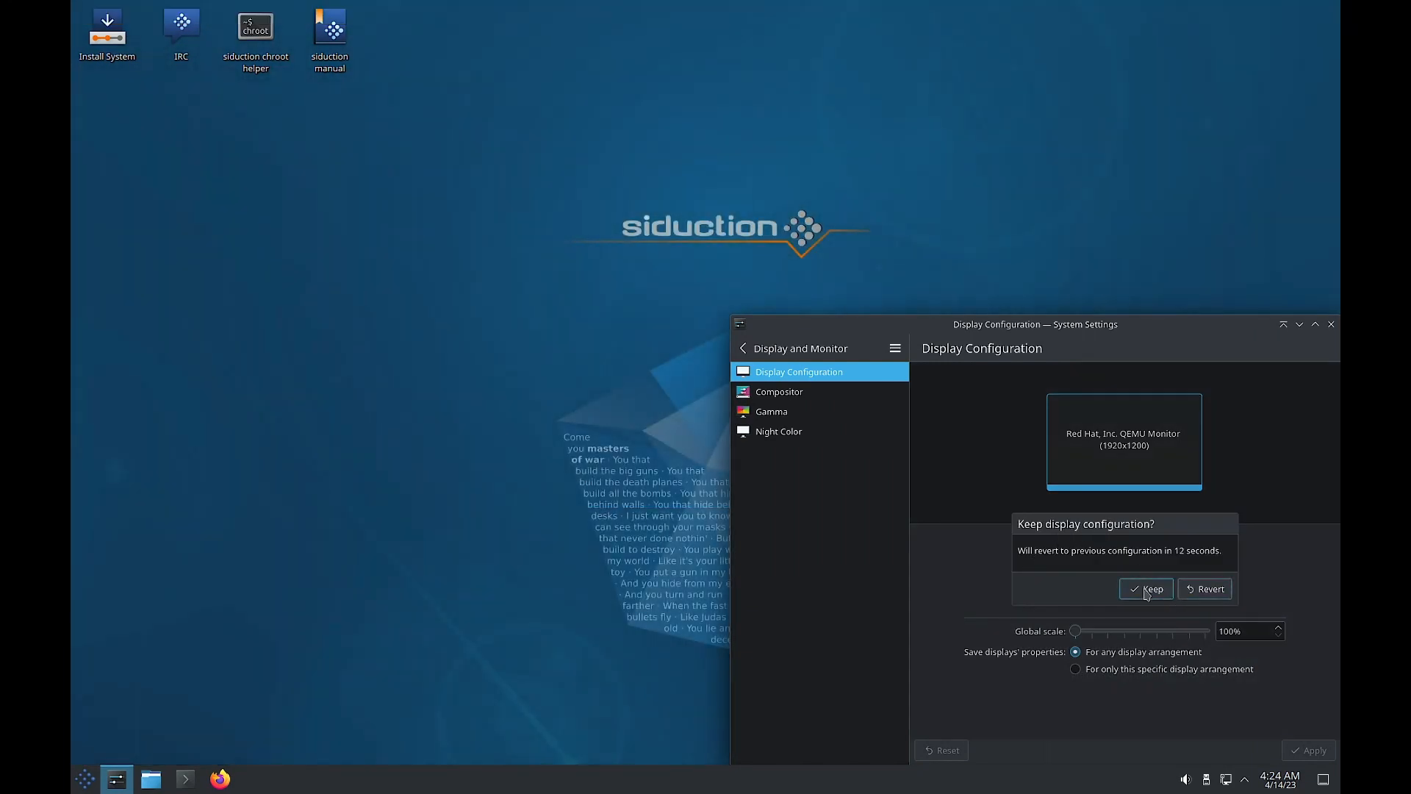
click(1145, 594)
Change the resolution to 1920x1440 (4:3), then apply and keep it.
click(1118, 541)
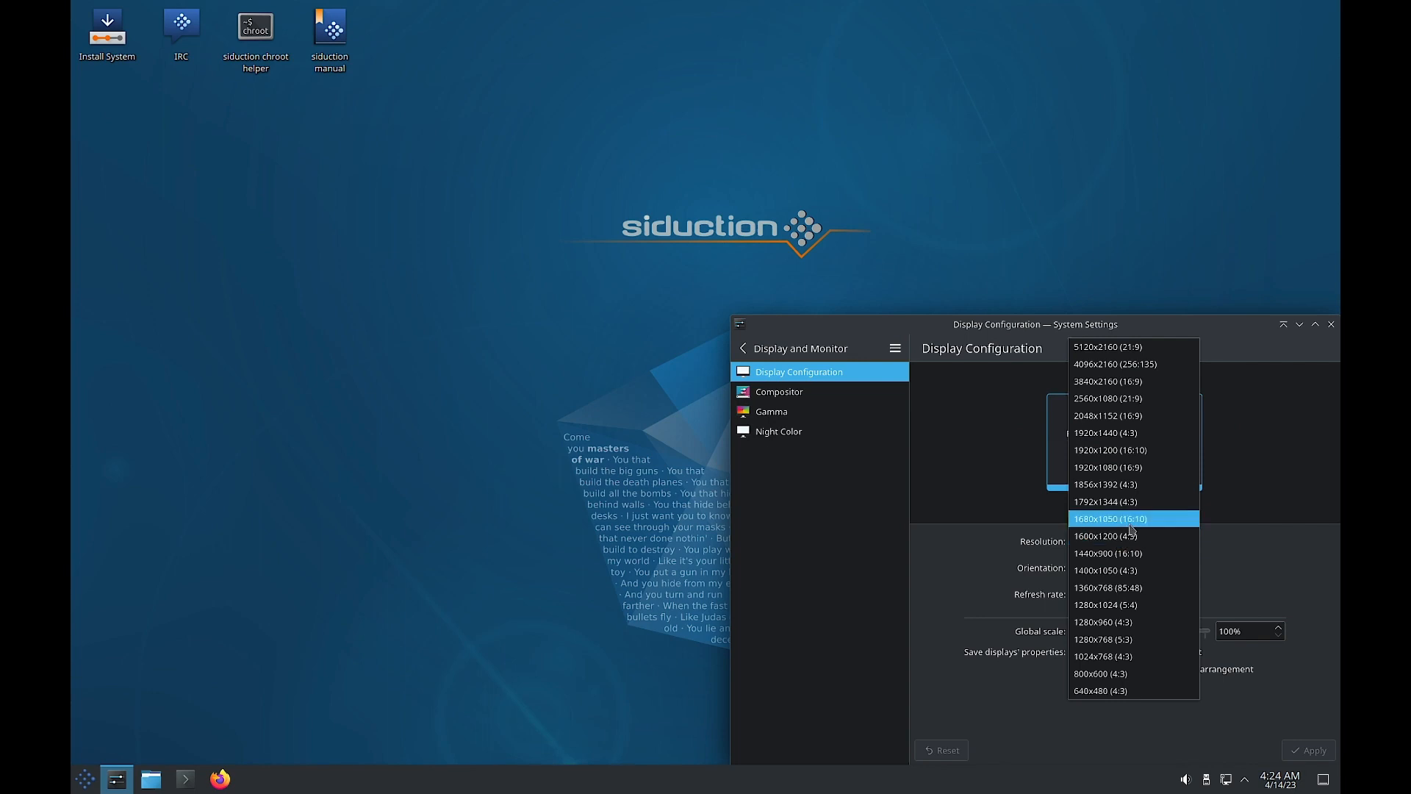
click(1132, 432)
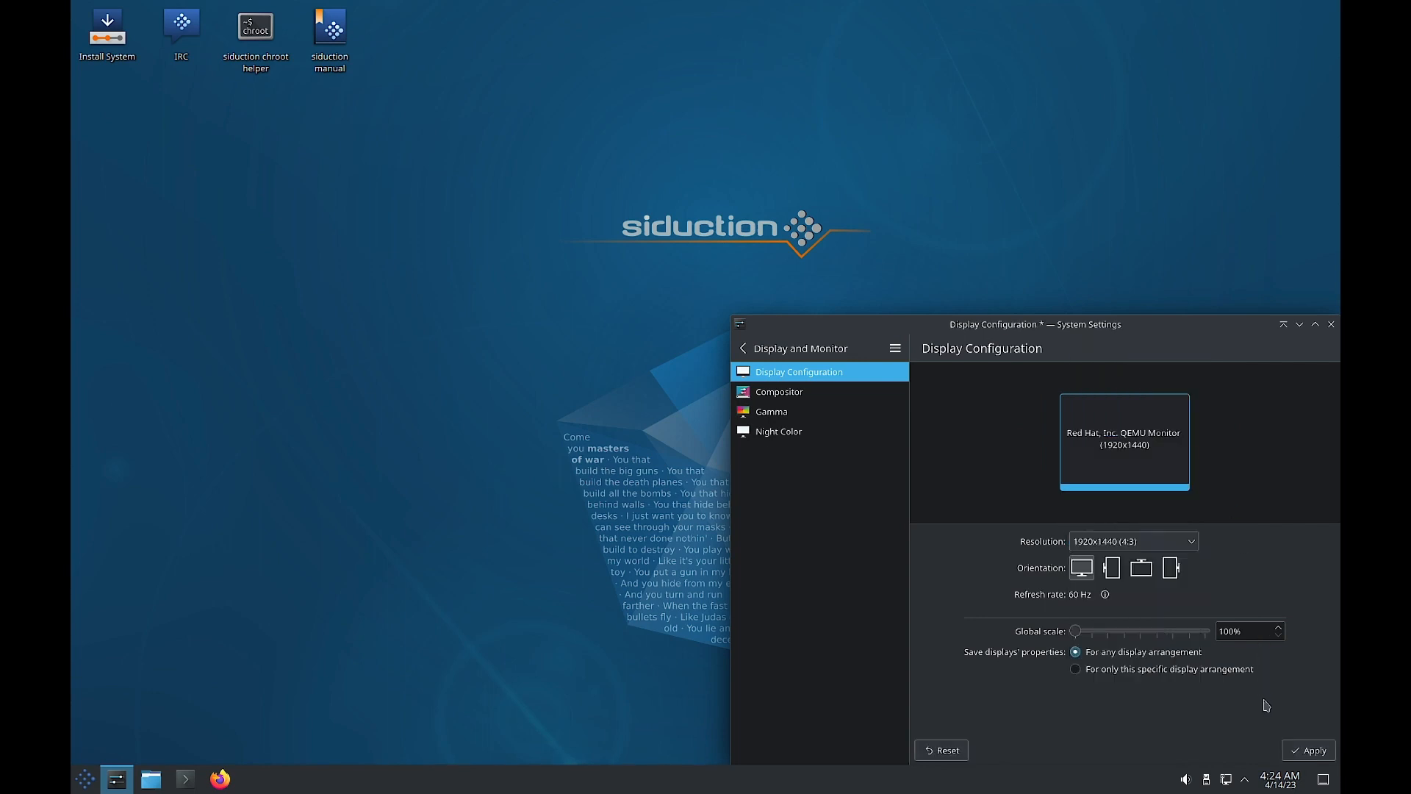
click(1310, 750)
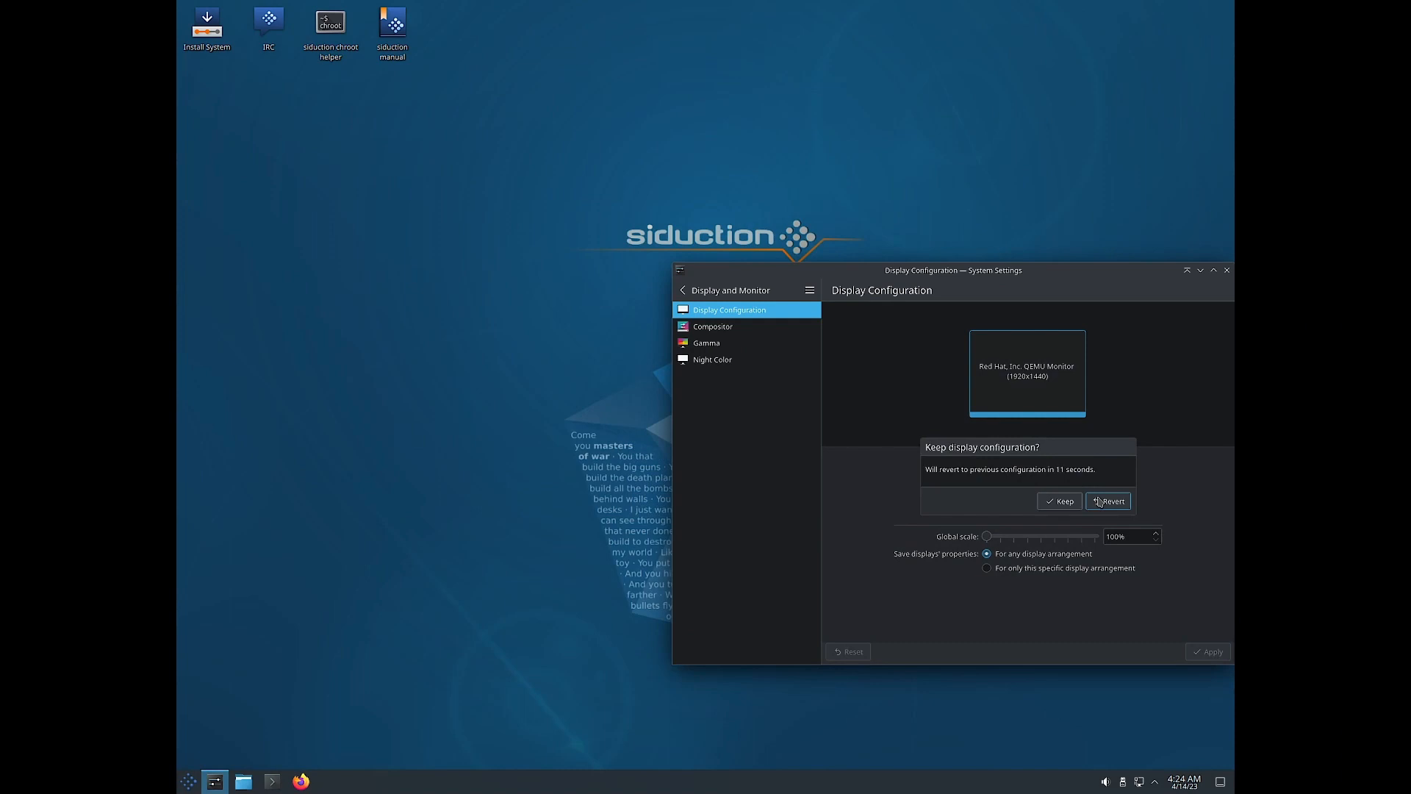
click(1062, 502)
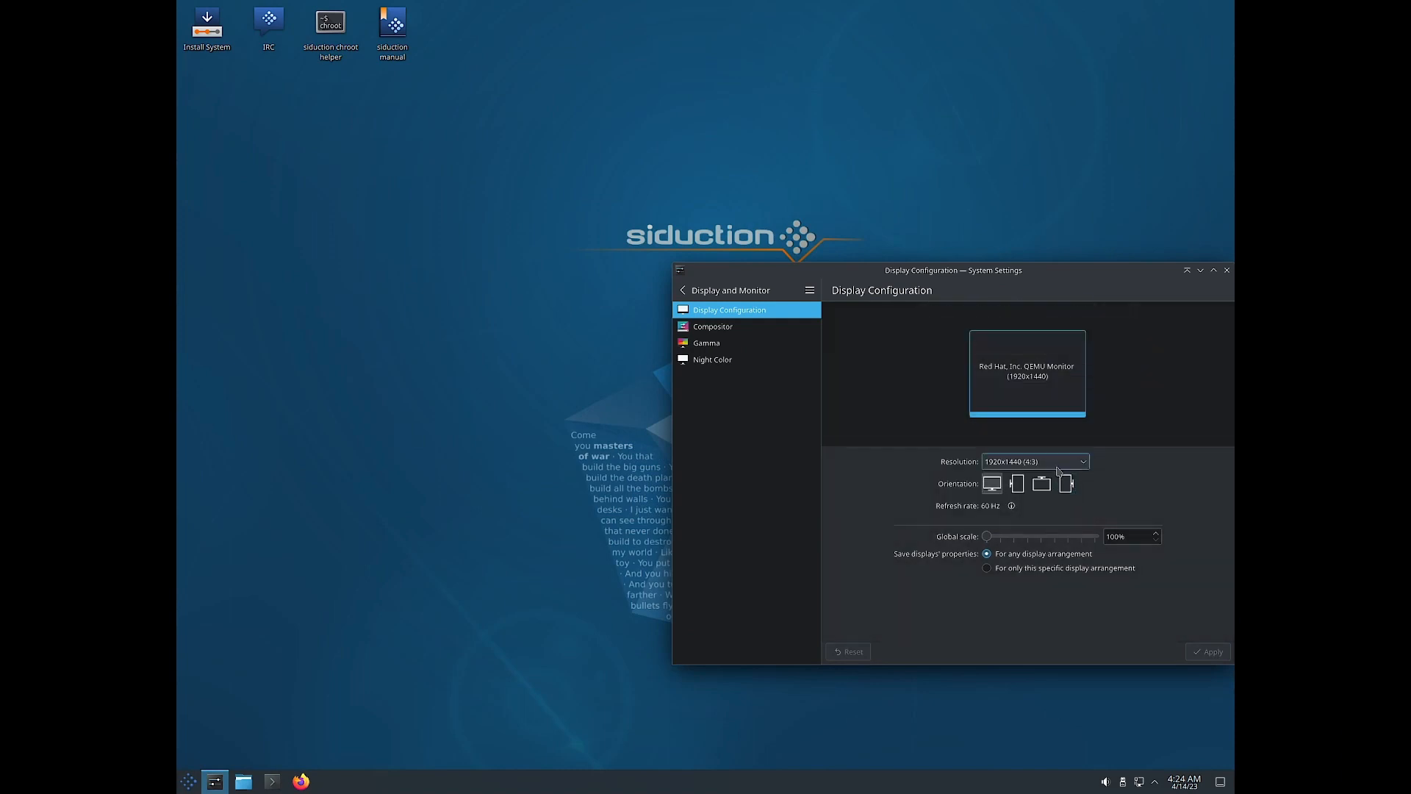
Apply and keep a 2560x1080 (21:9) display resolution.
click(1056, 462)
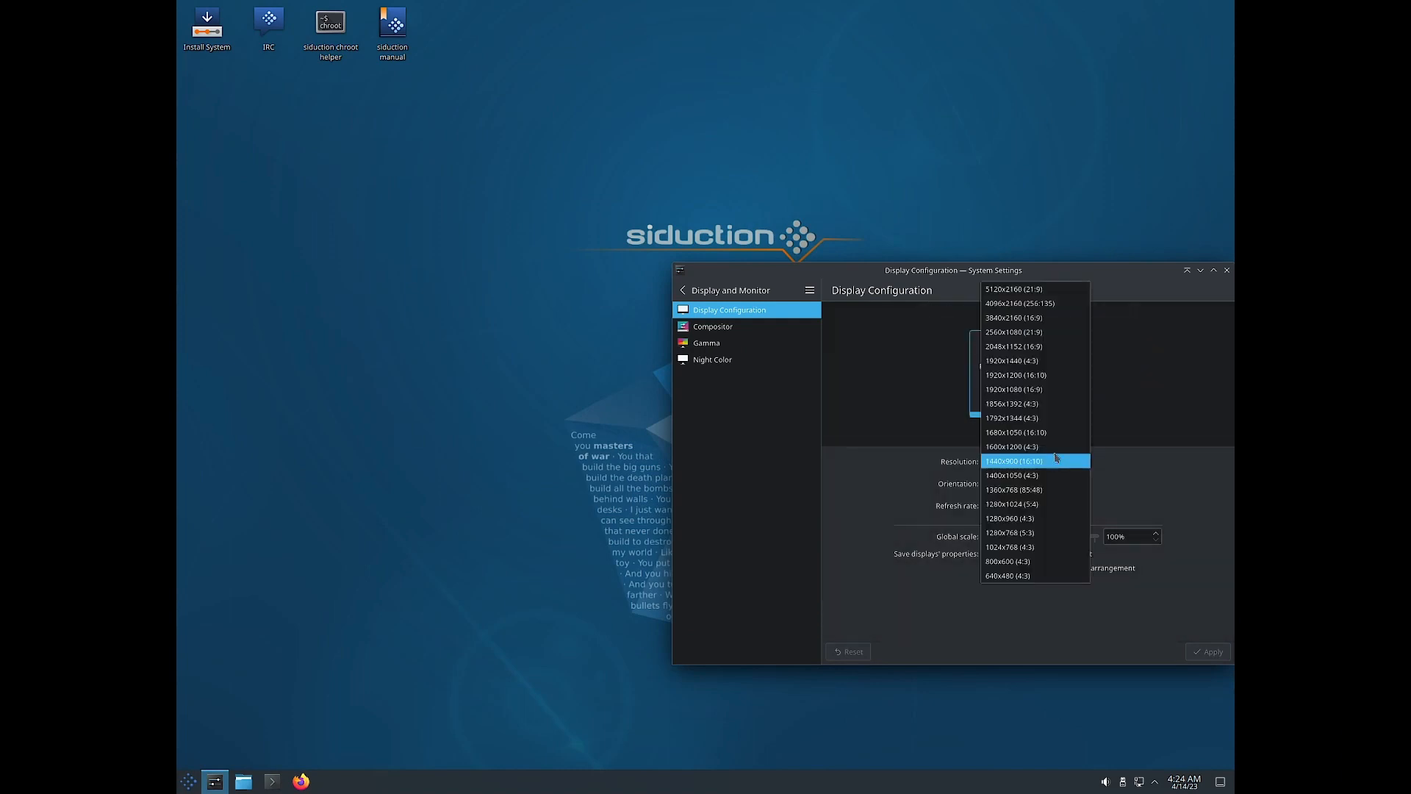
click(1061, 334)
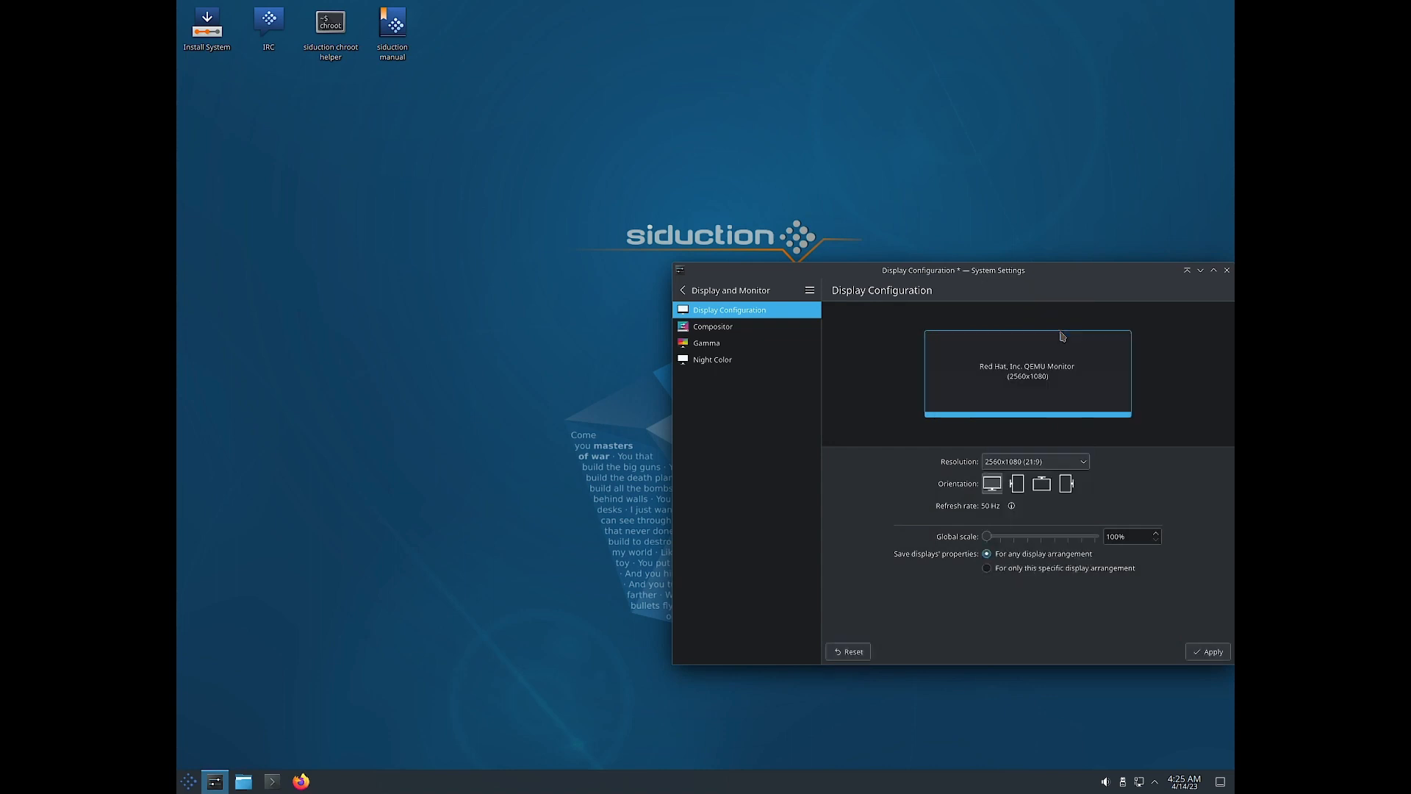
click(1221, 655)
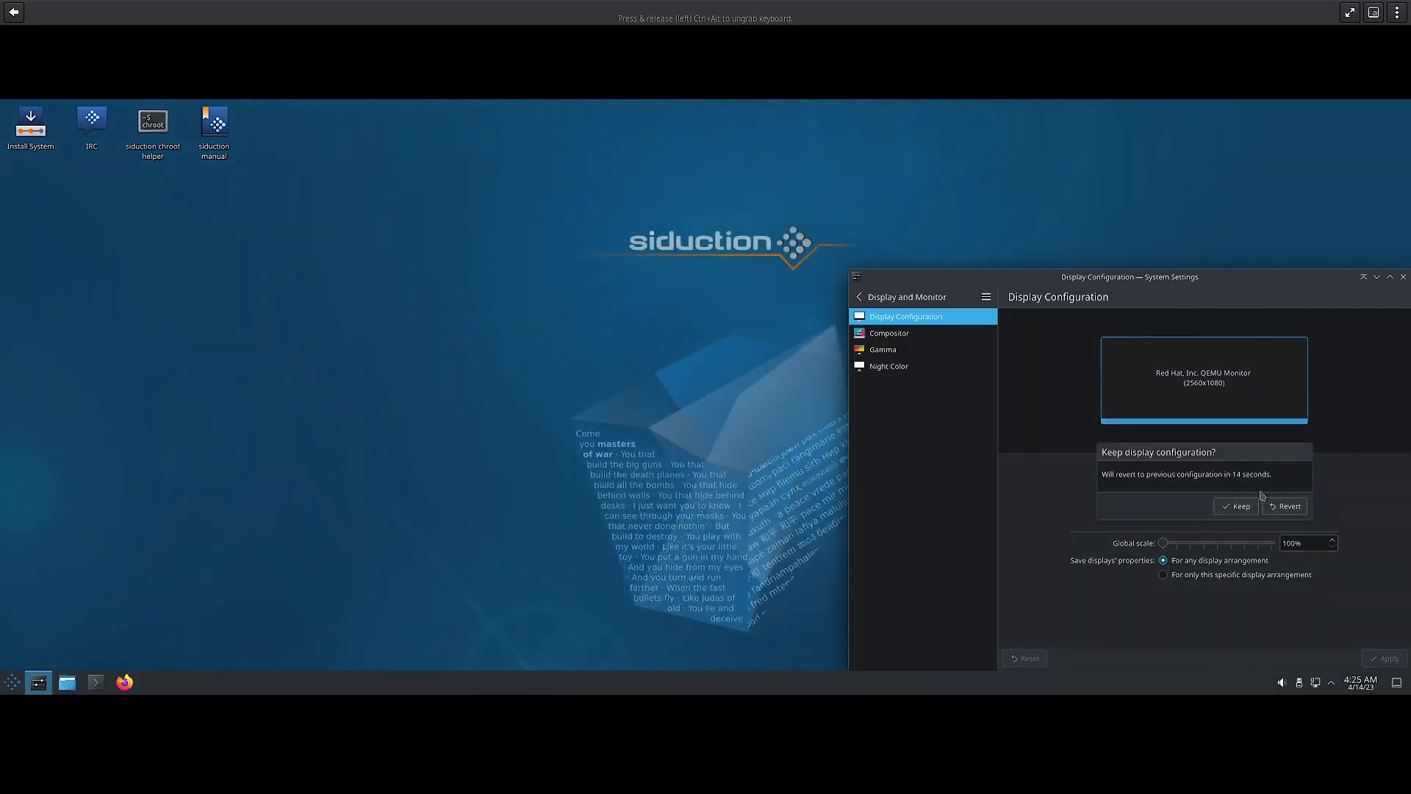
click(1238, 507)
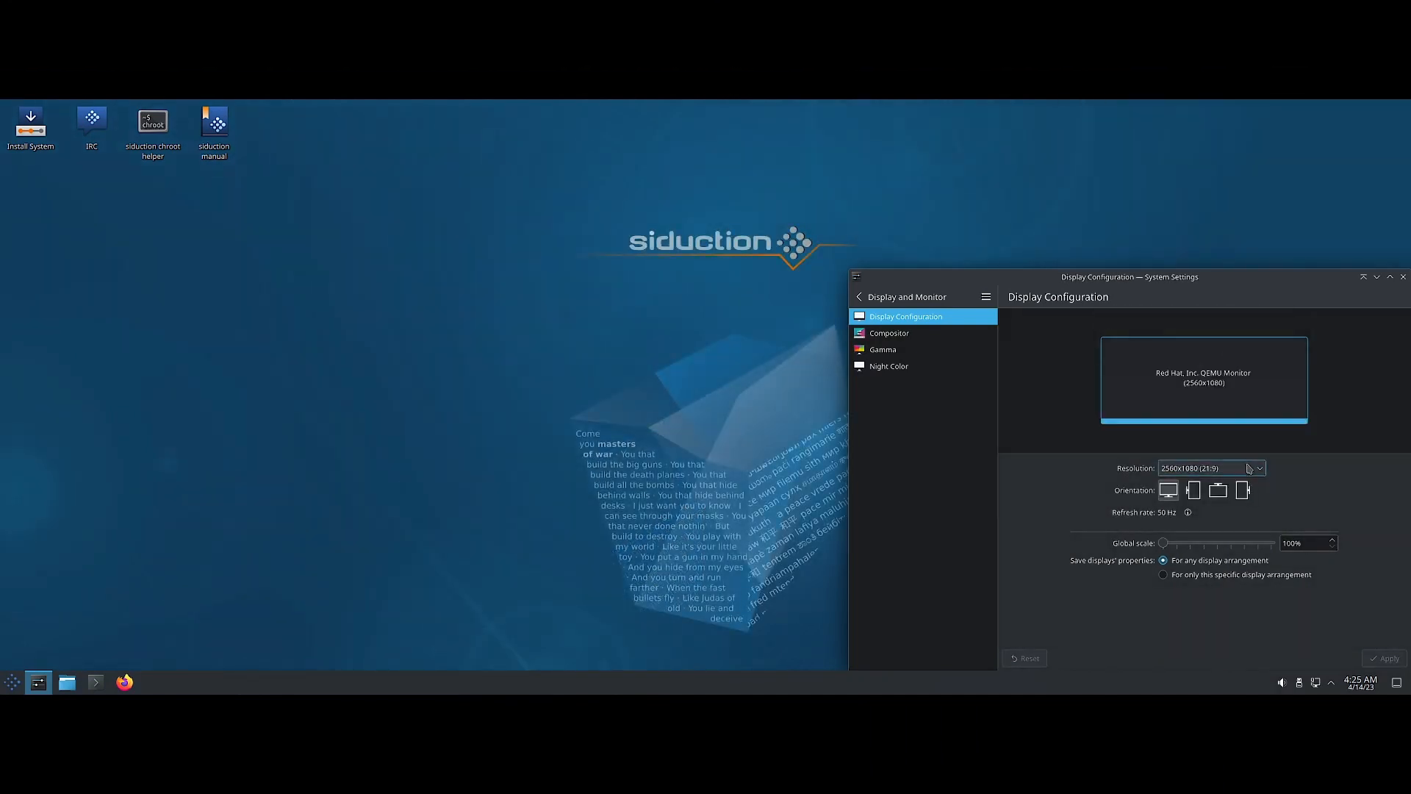
Apply and keep 1920x1080 (16:9), then close System Settings.
click(1249, 469)
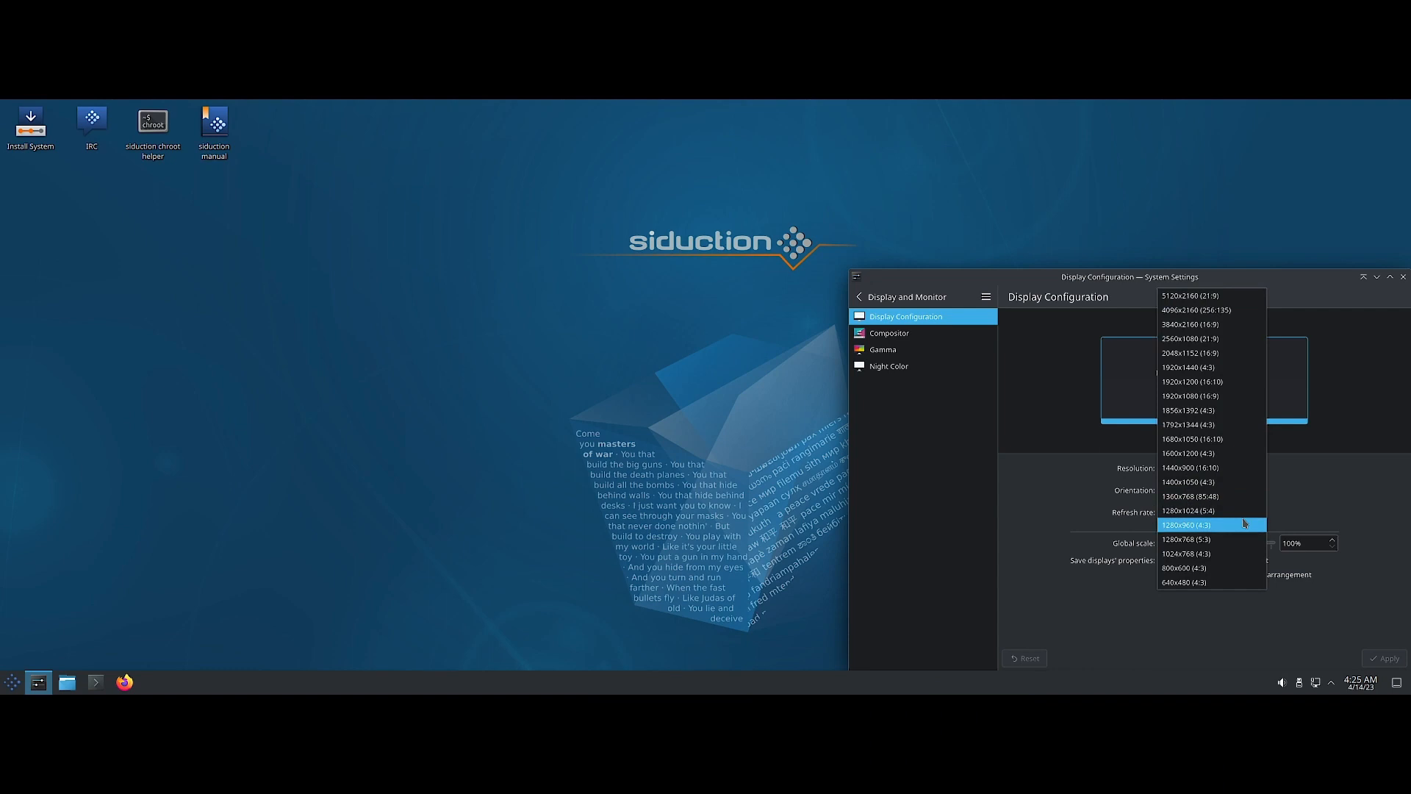
click(1231, 397)
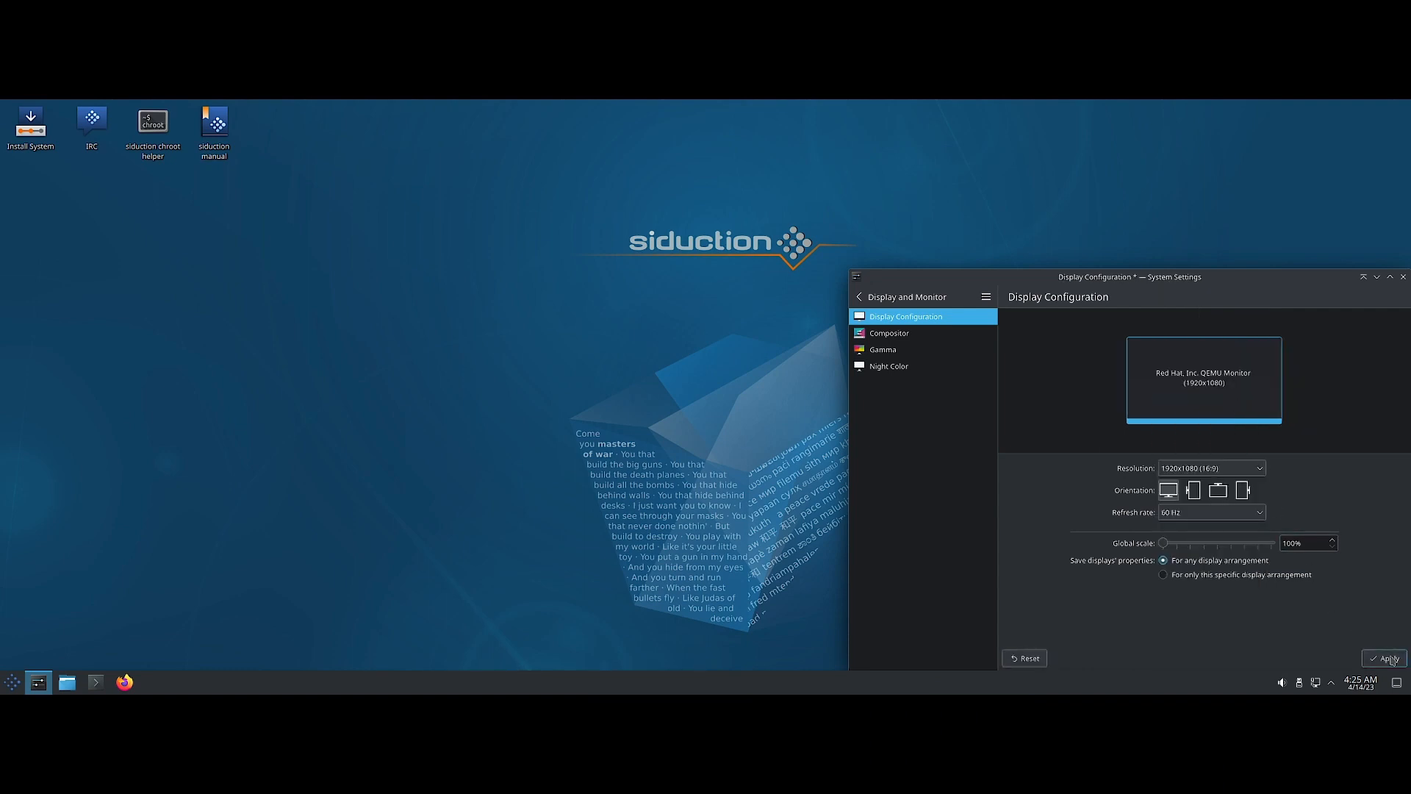
click(1389, 659)
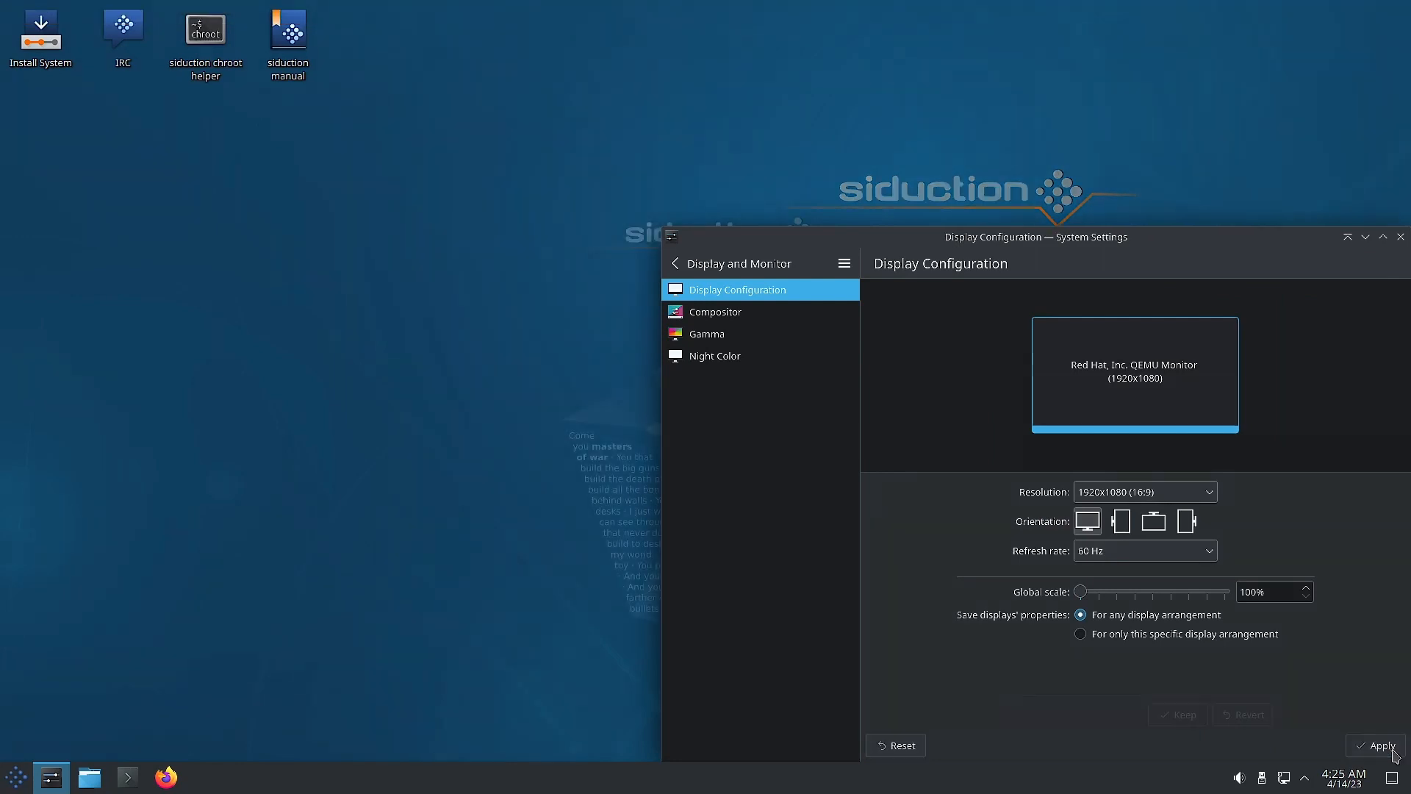
click(1181, 545)
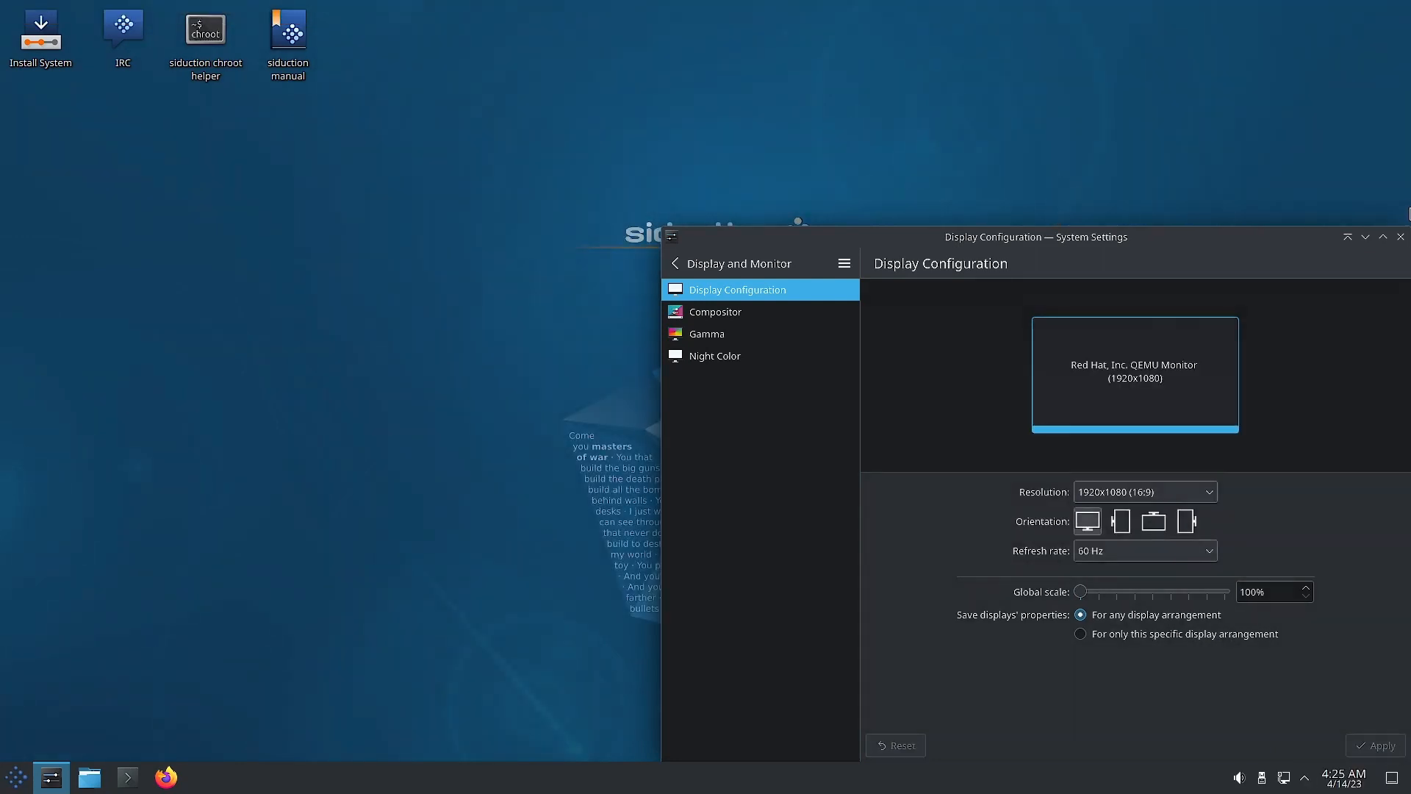
click(1402, 237)
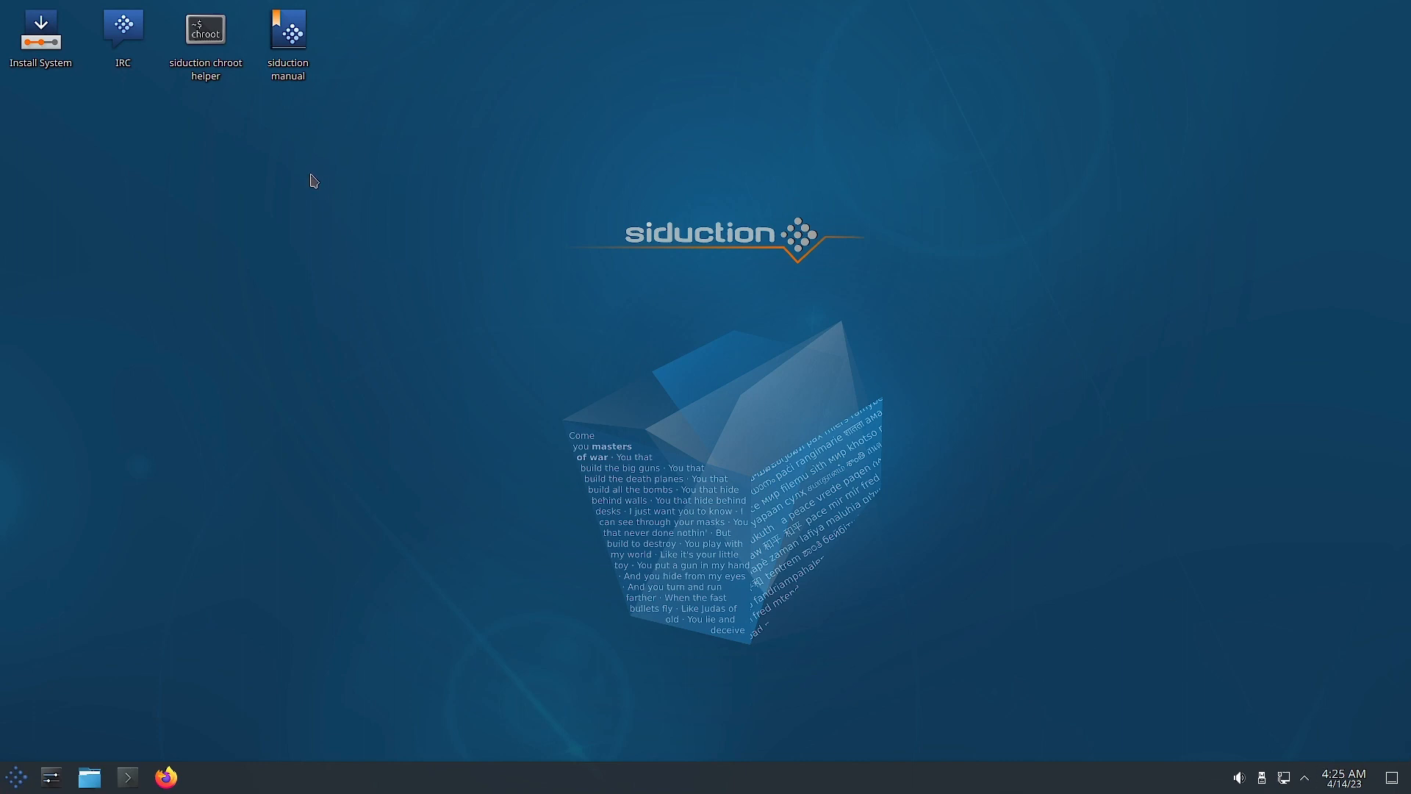
Launch the Install System icon on the desktop.
click(46, 49)
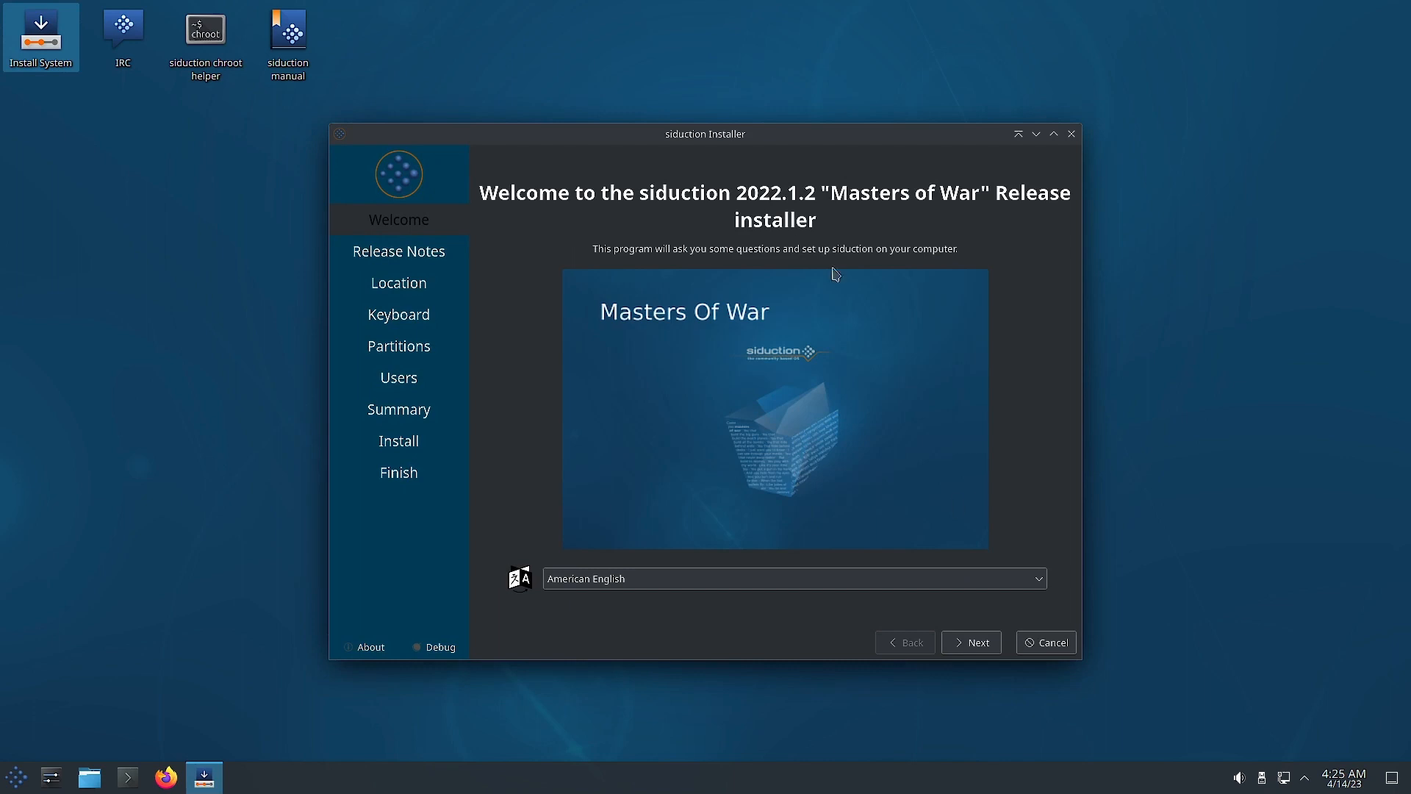
Pass Release Notes and the Asia/Kolkata location, choosing the Indian English (India, with rupee) keyboard.
click(972, 643)
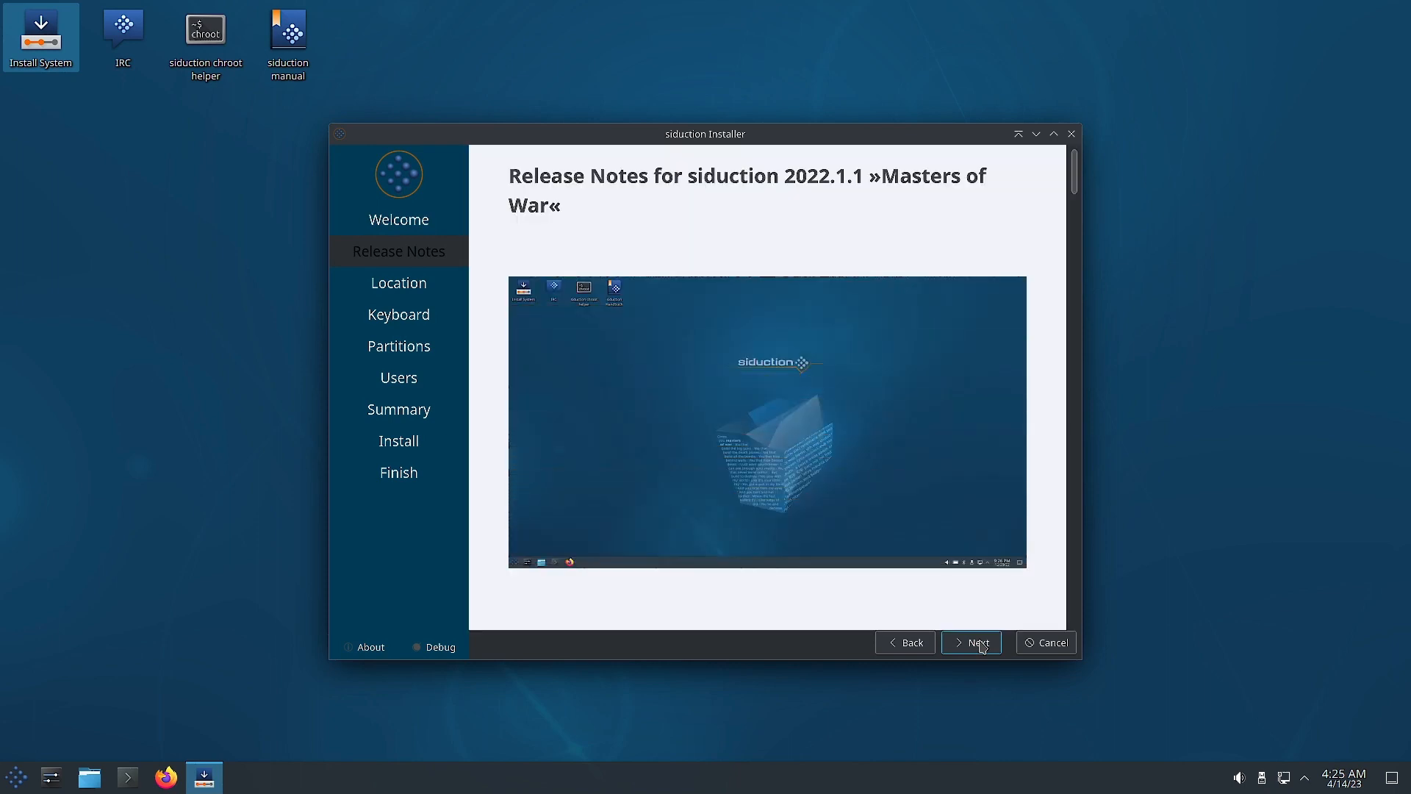
click(972, 642)
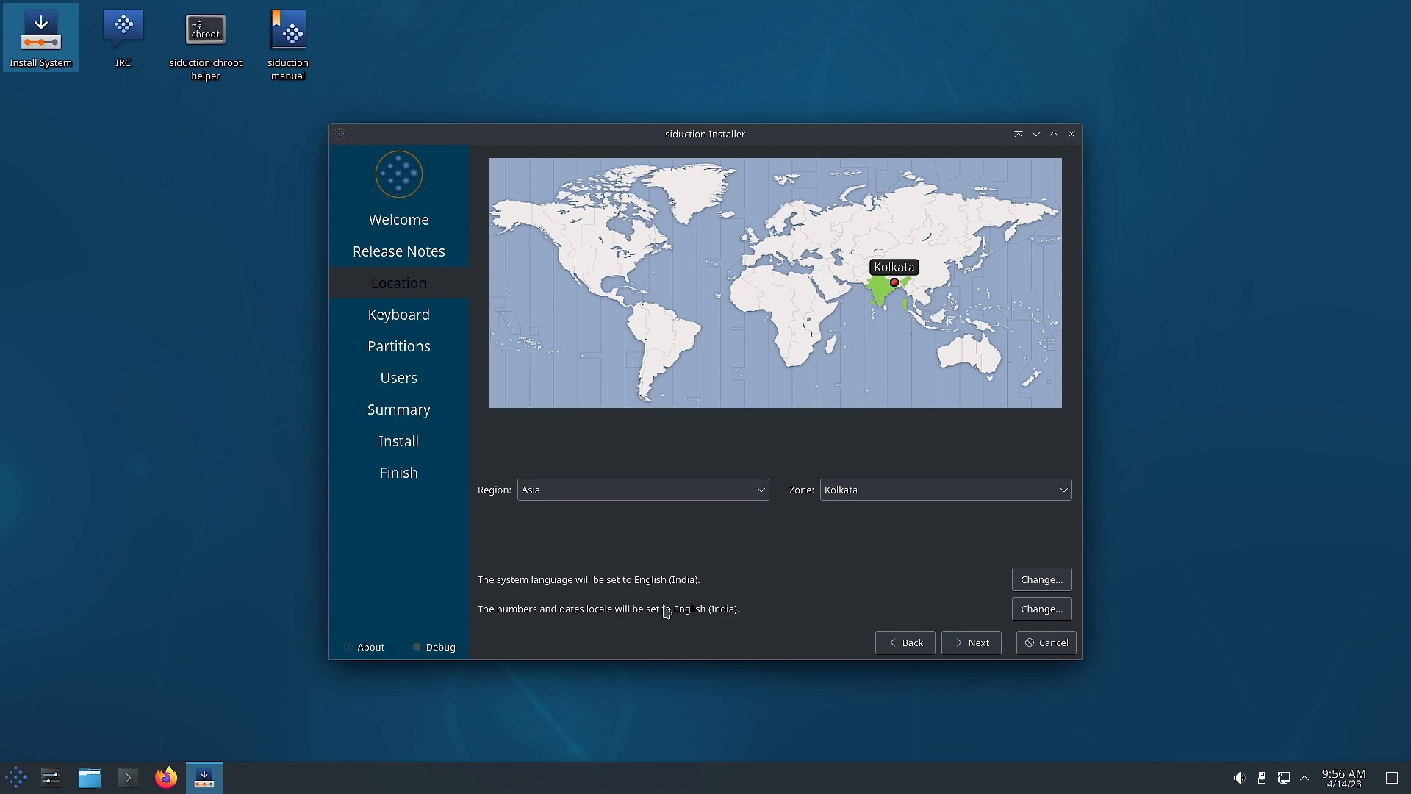
click(969, 645)
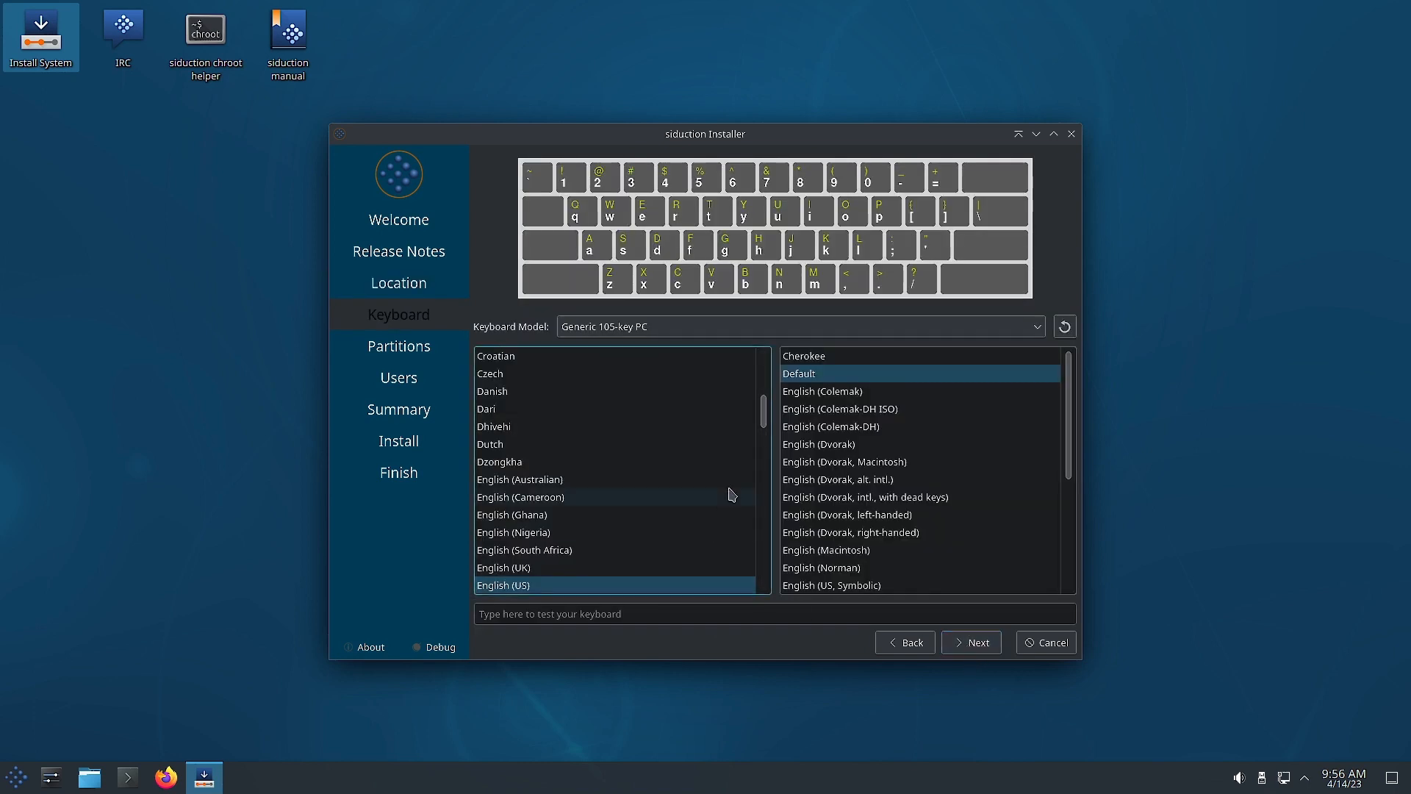
scroll(764, 413, down, 9)
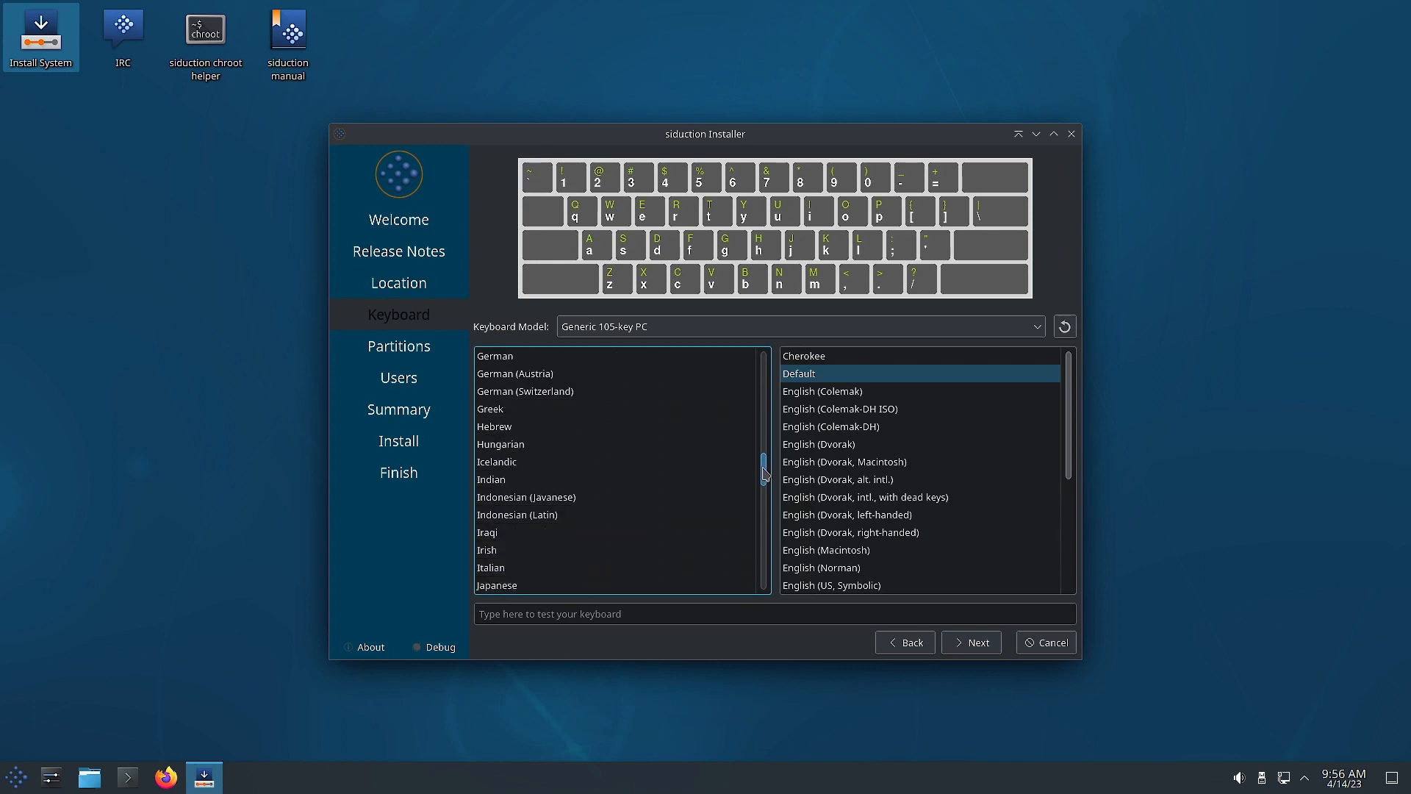
click(500, 427)
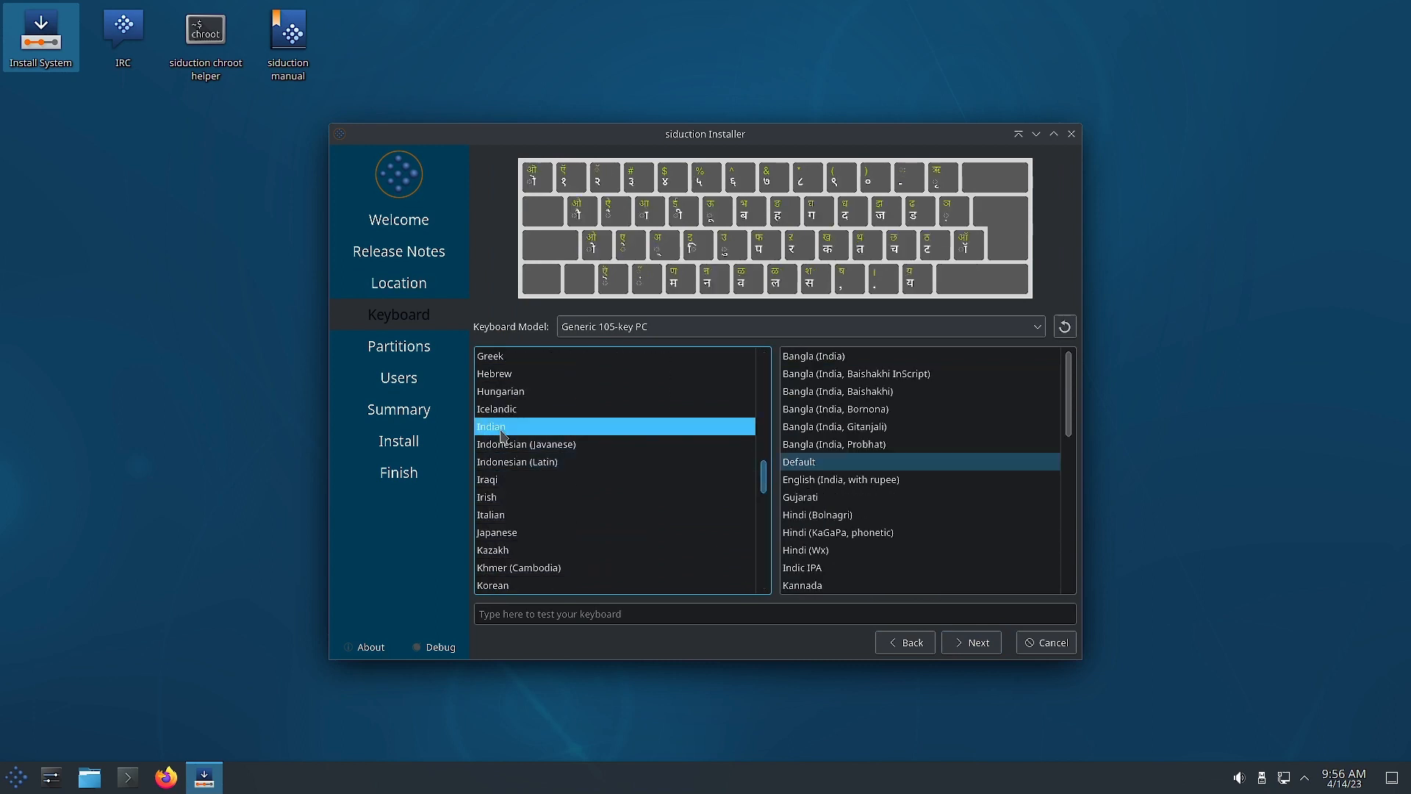
click(883, 482)
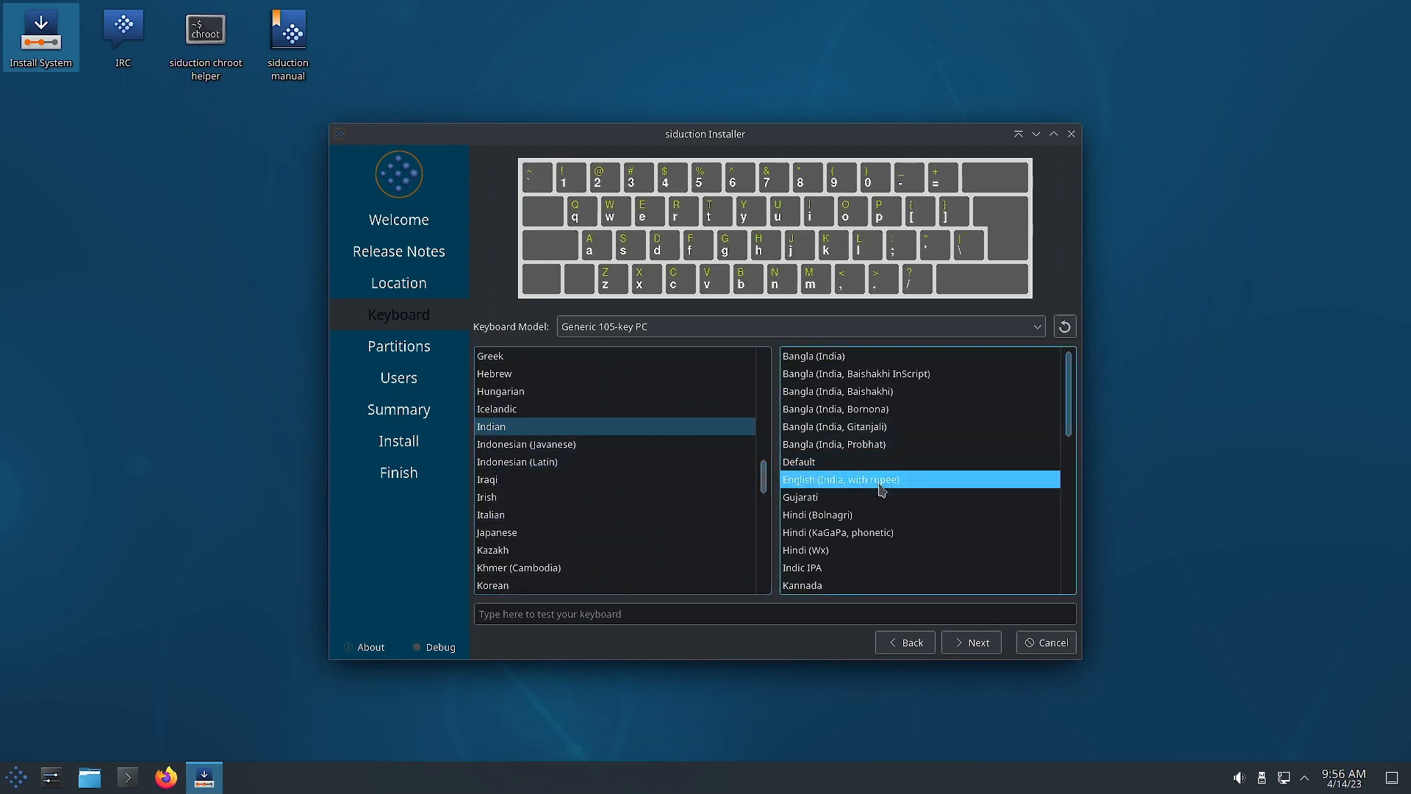
click(984, 644)
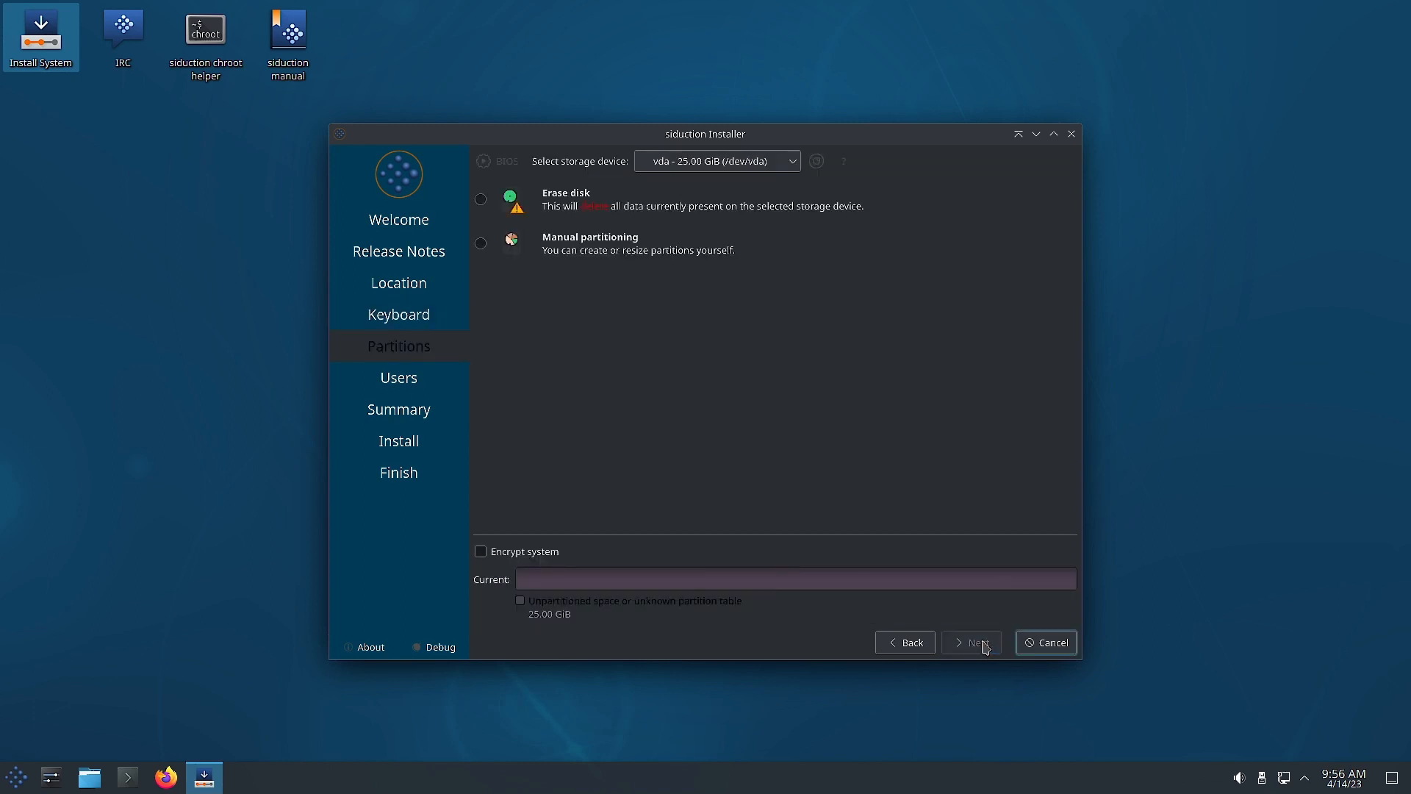
Choose Manual partitioning and create a GUID Partition Table (GPT) on vda.
click(482, 244)
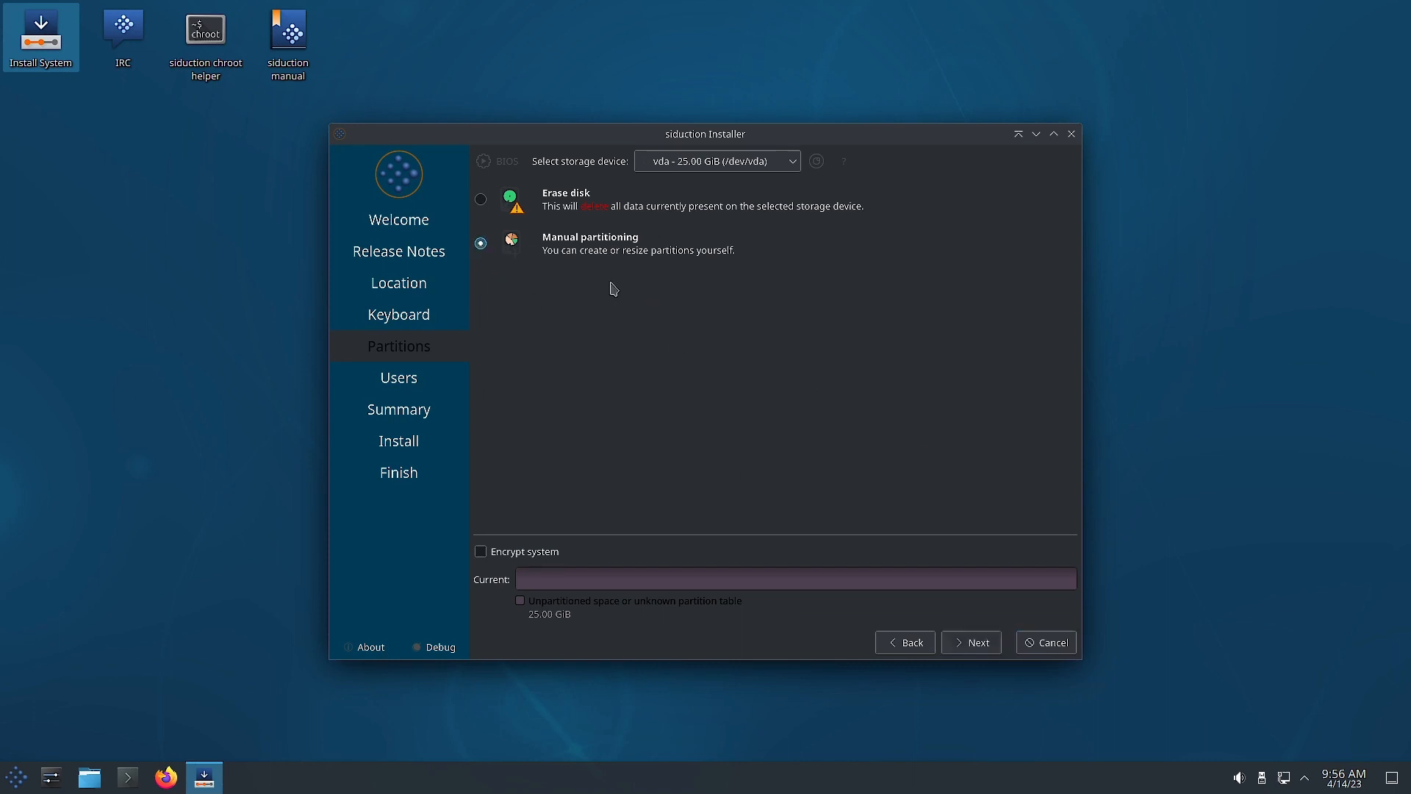
click(979, 642)
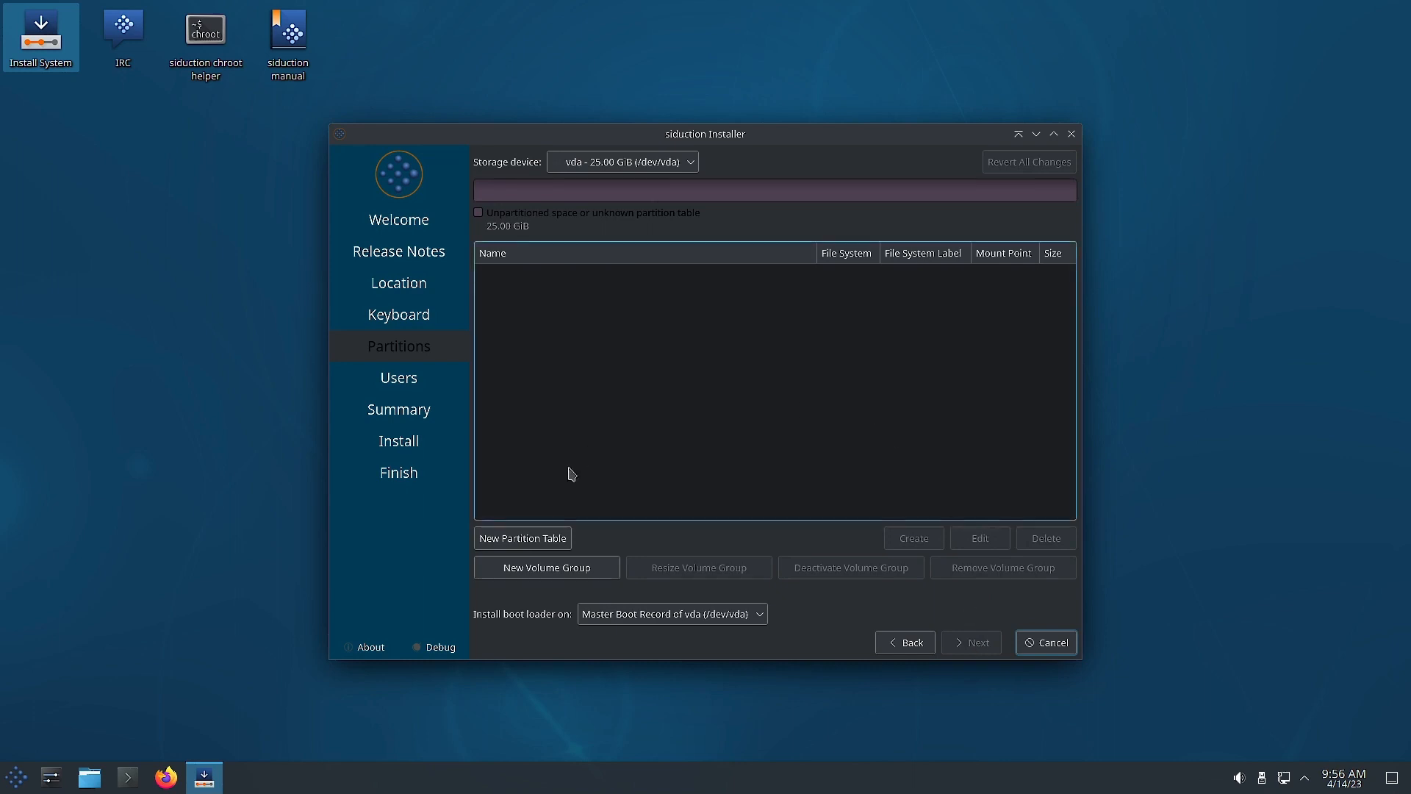
click(514, 539)
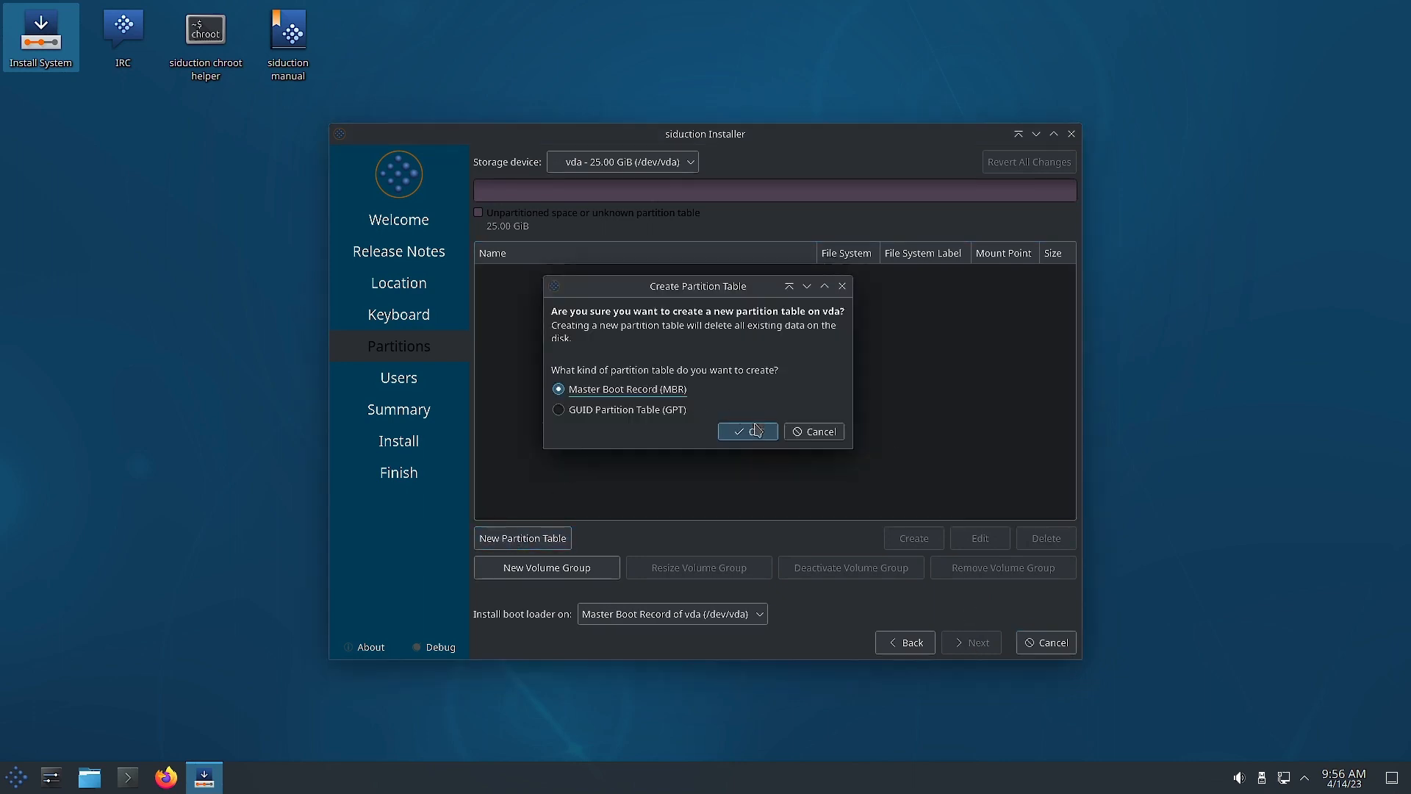
click(634, 411)
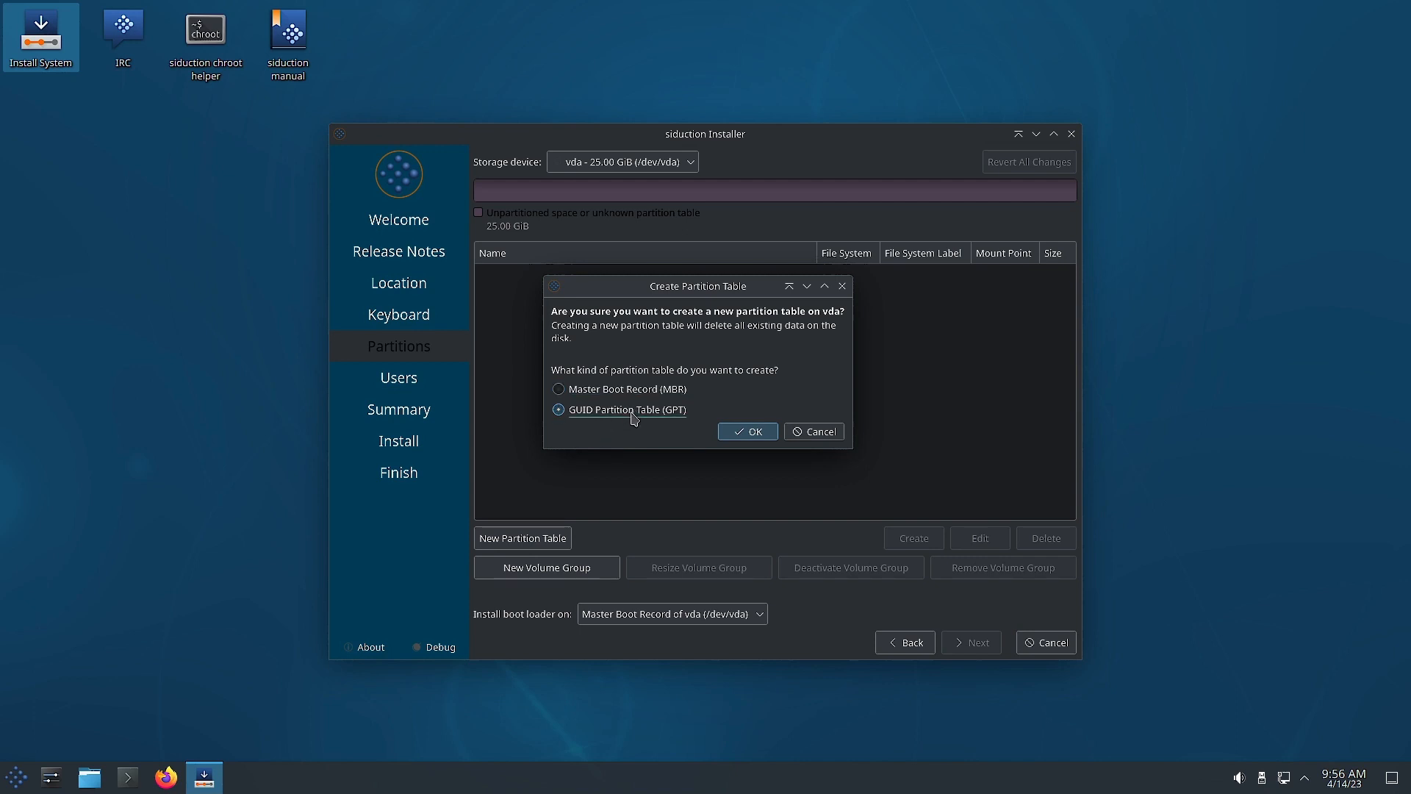
click(743, 434)
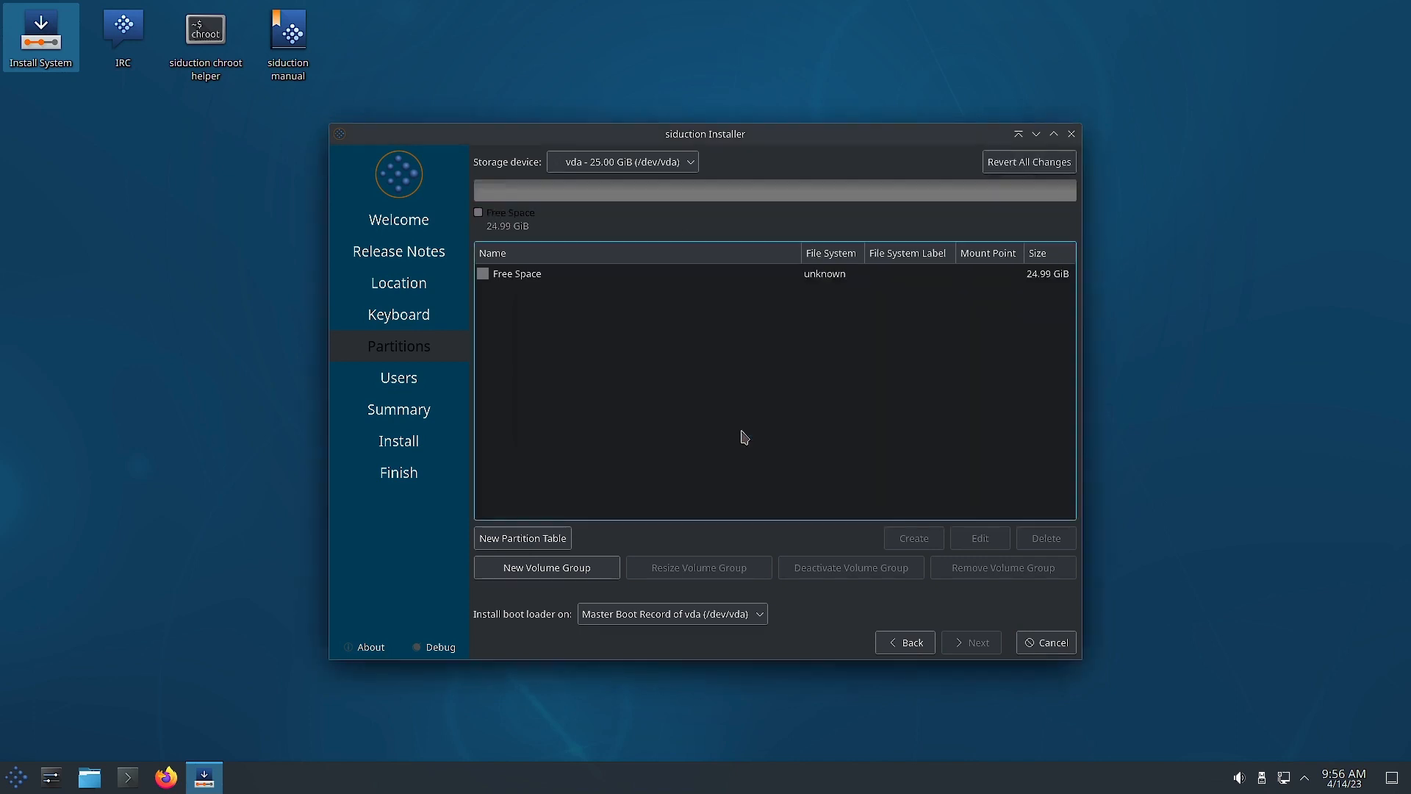
Start a new partition in free space sized 300 MiB with fat32 file system.
click(512, 276)
click(891, 544)
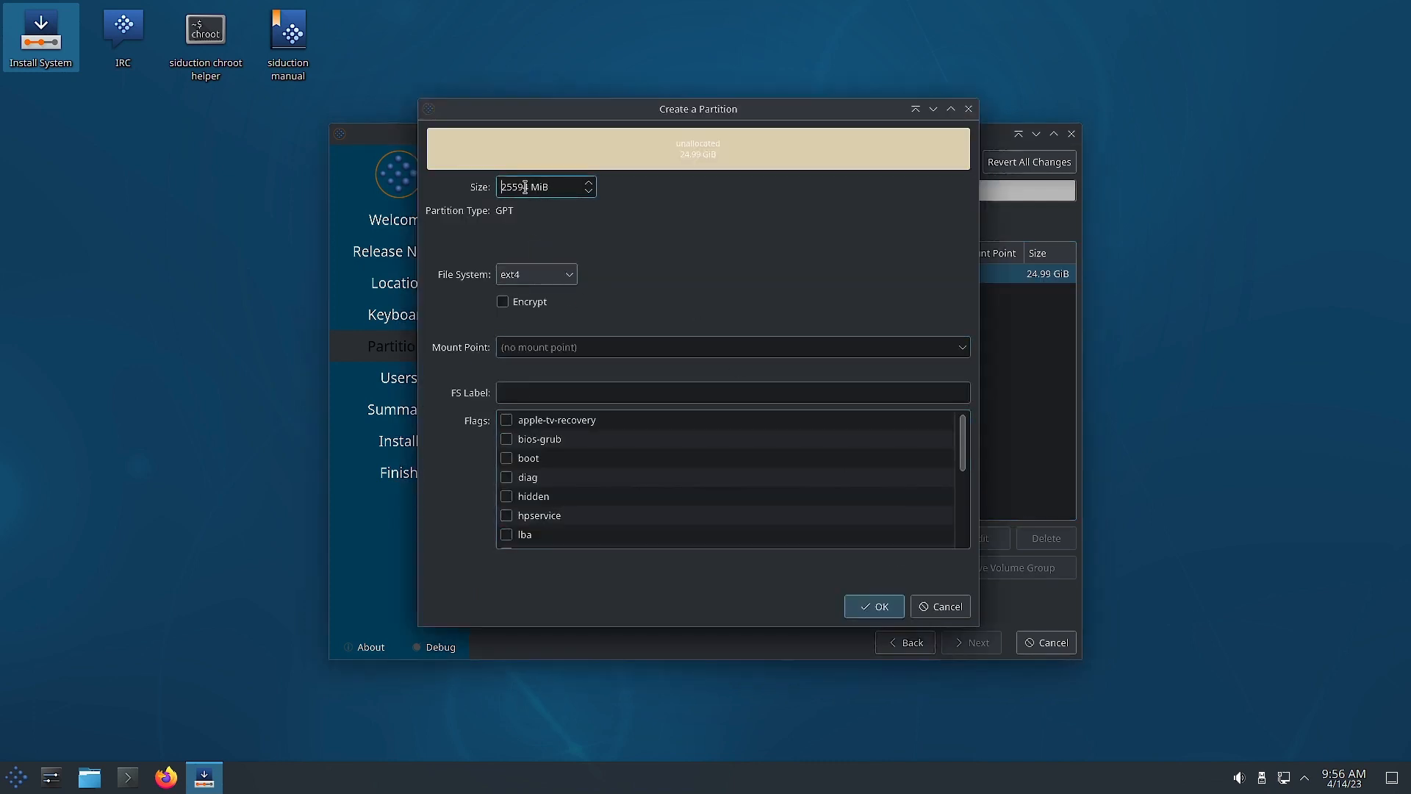
drag(530, 185, 464, 187)
text(300)
click(555, 274)
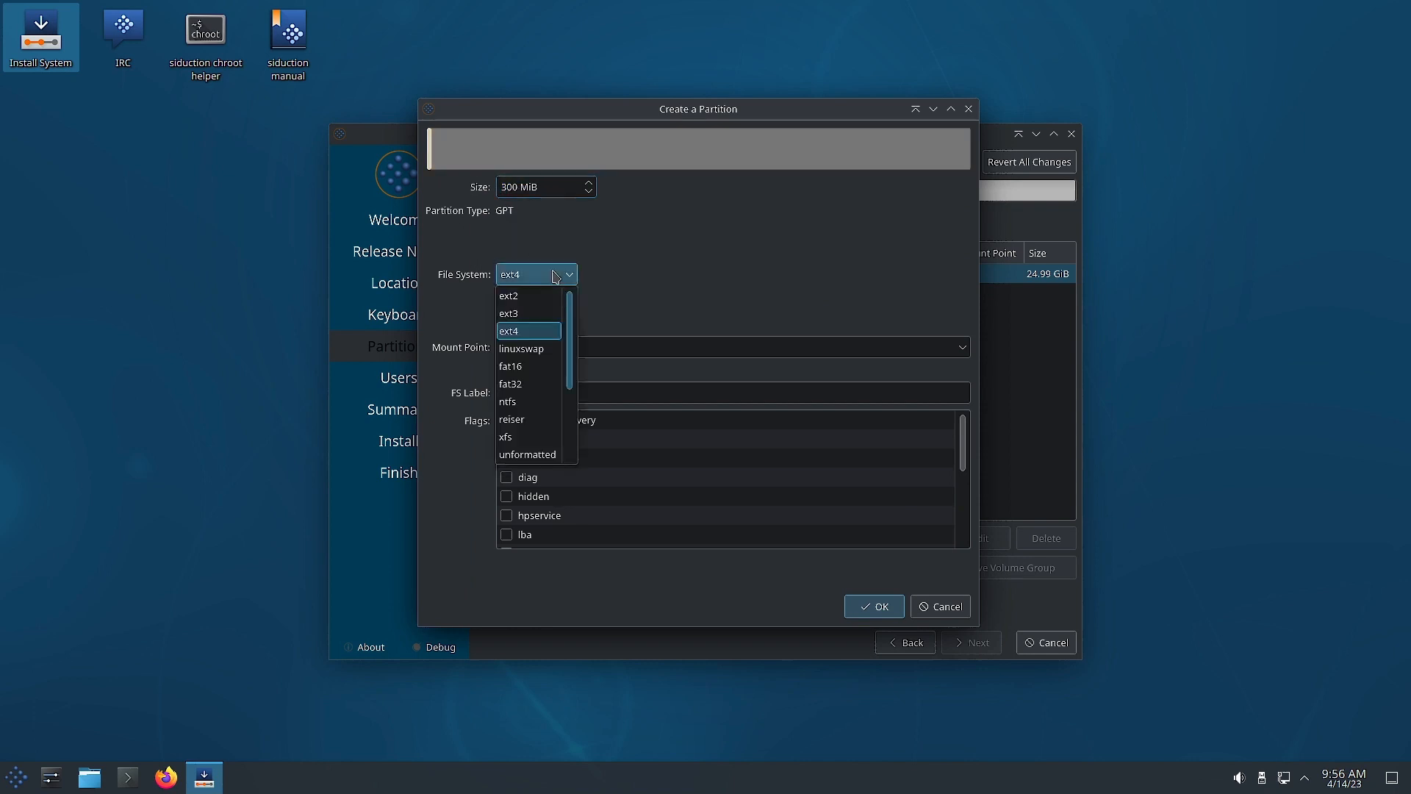
click(534, 389)
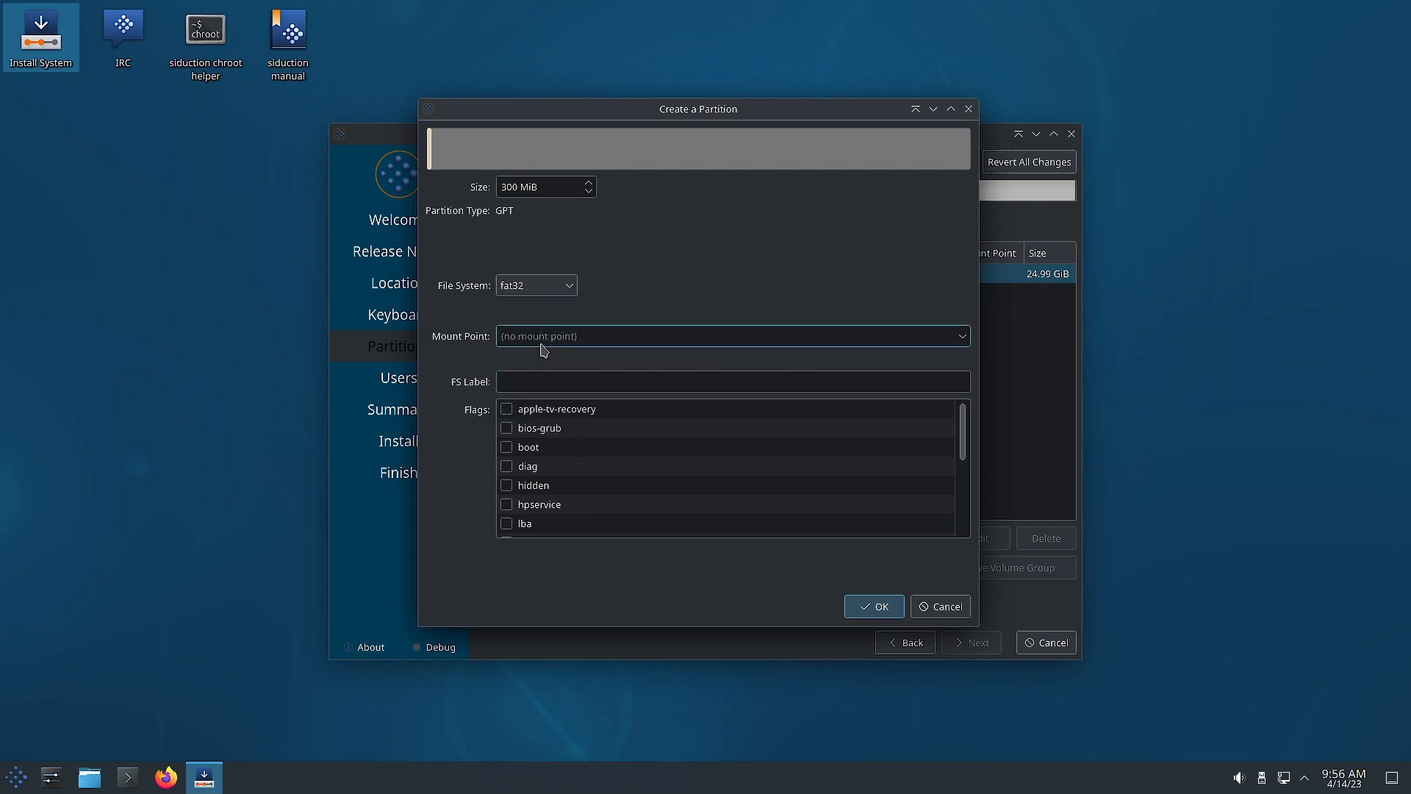
Mount it at /boot, set bios-grub and clear the boot flag, then create it.
click(959, 338)
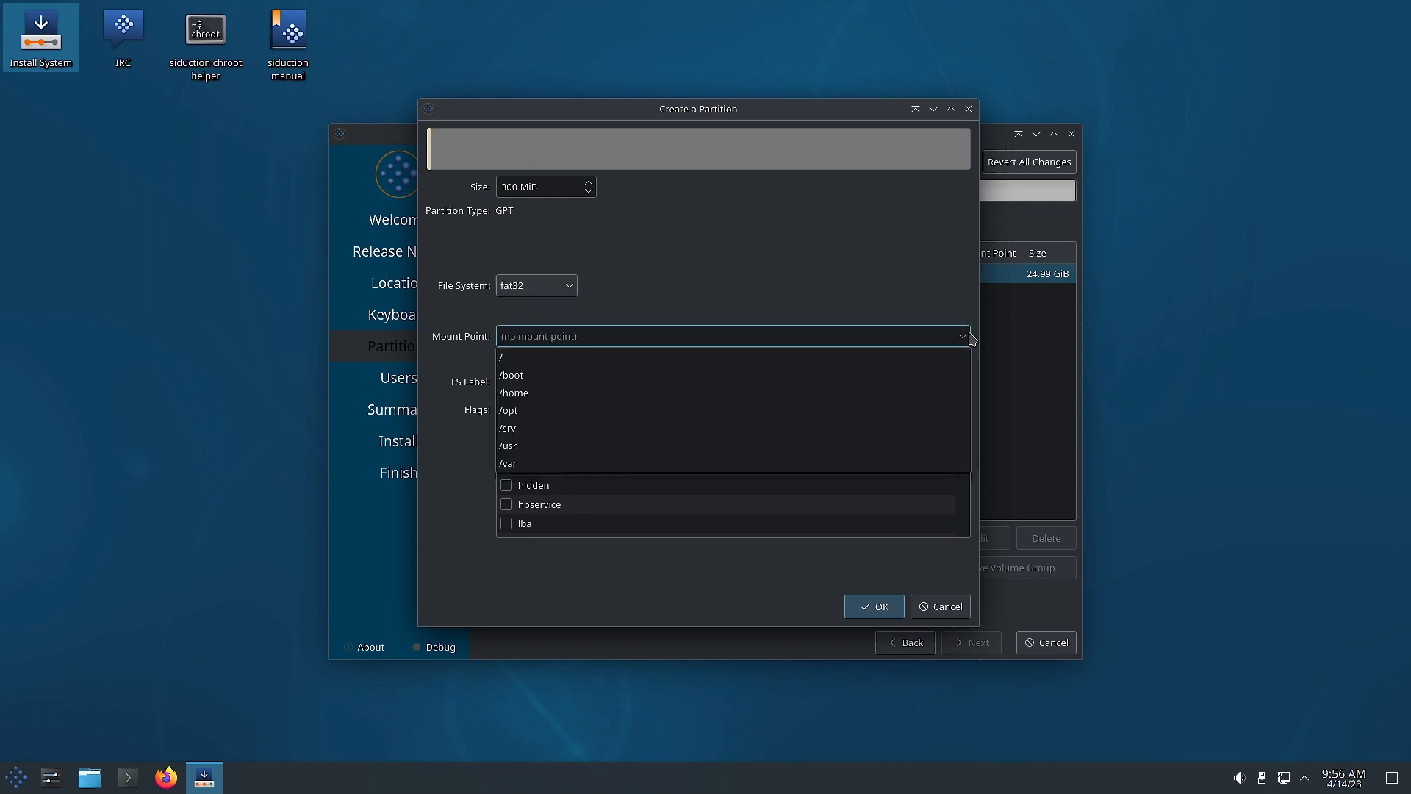
click(775, 376)
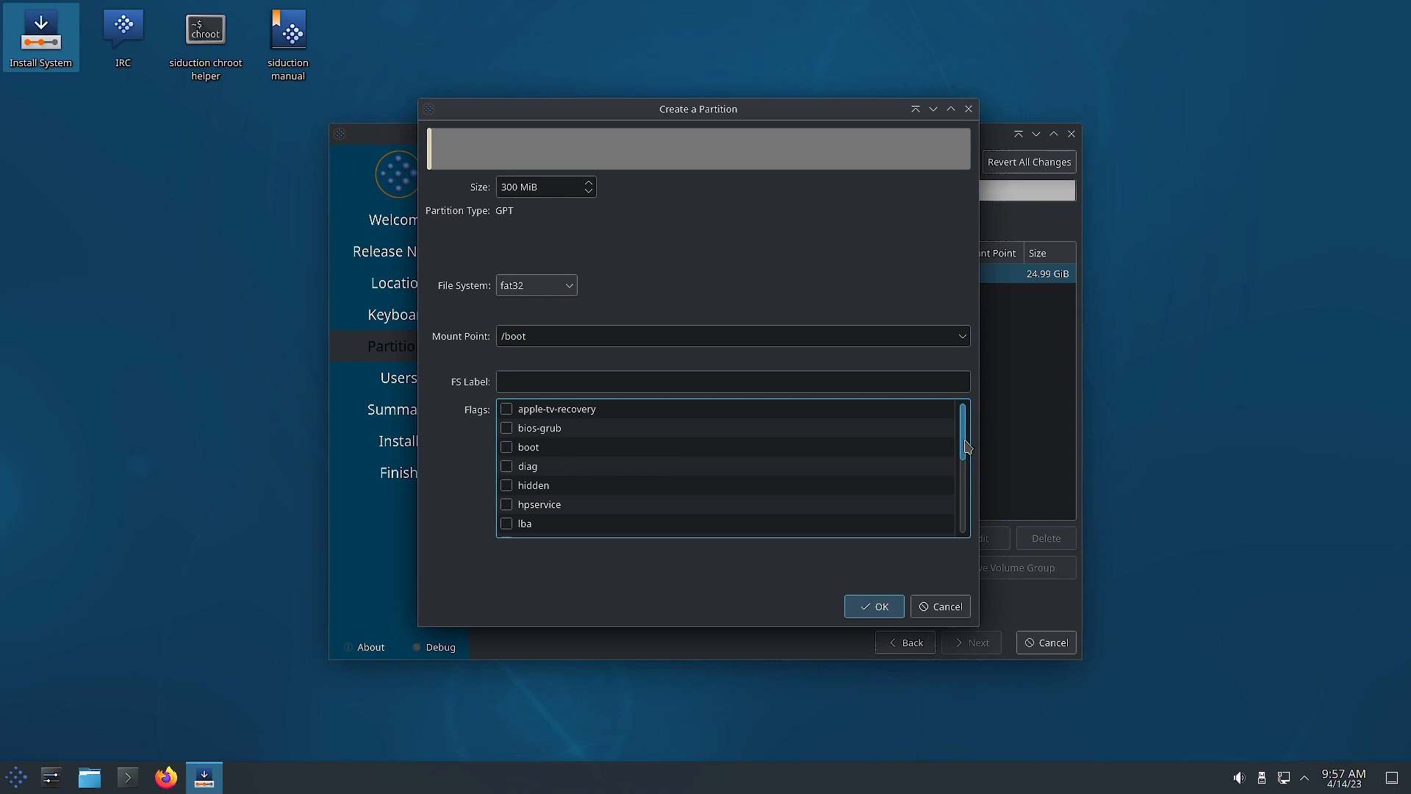
scroll(967, 448, down, 1)
scroll(967, 447, up, 1)
click(507, 428)
click(508, 448)
click(870, 609)
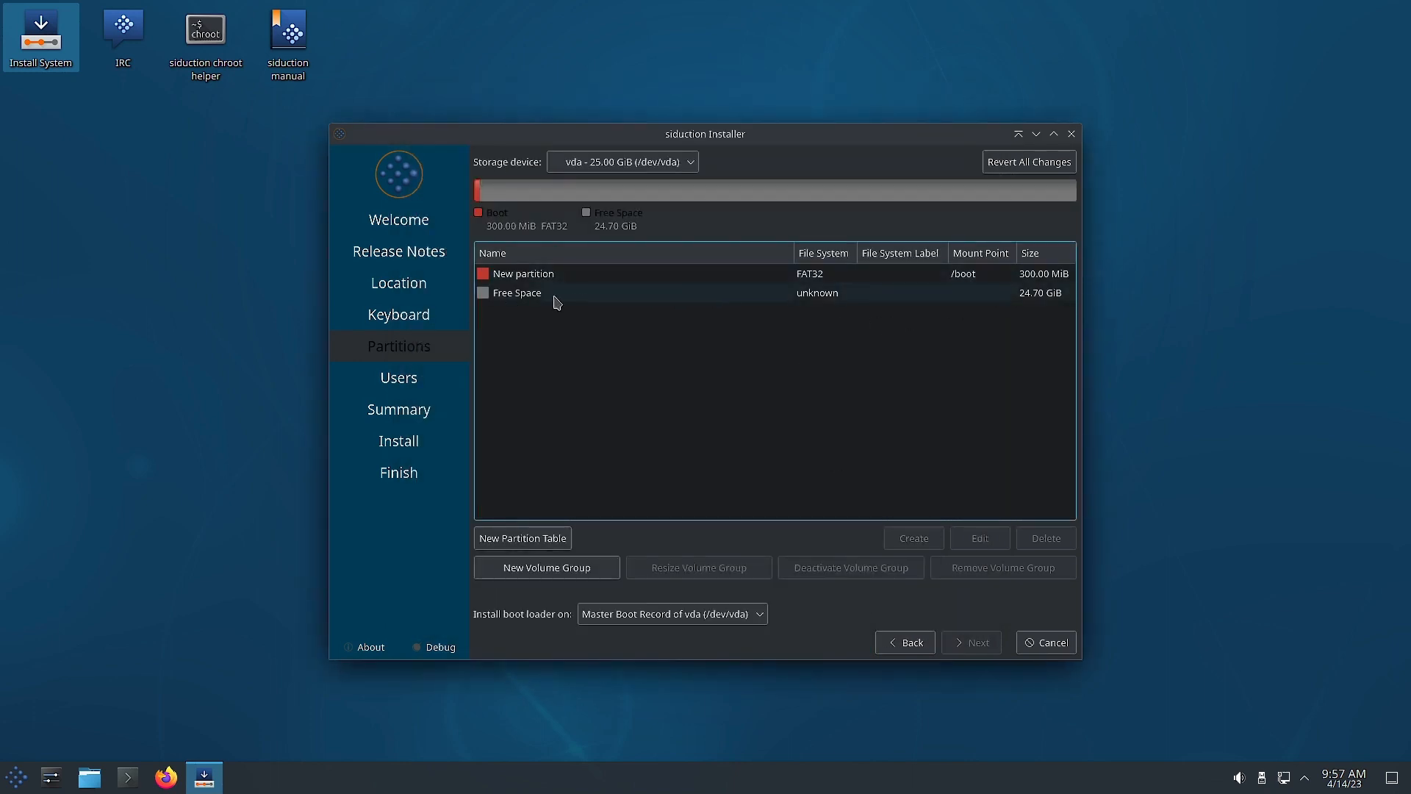
Create an 8 MiB unformatted partition in the free space after /boot.
click(524, 295)
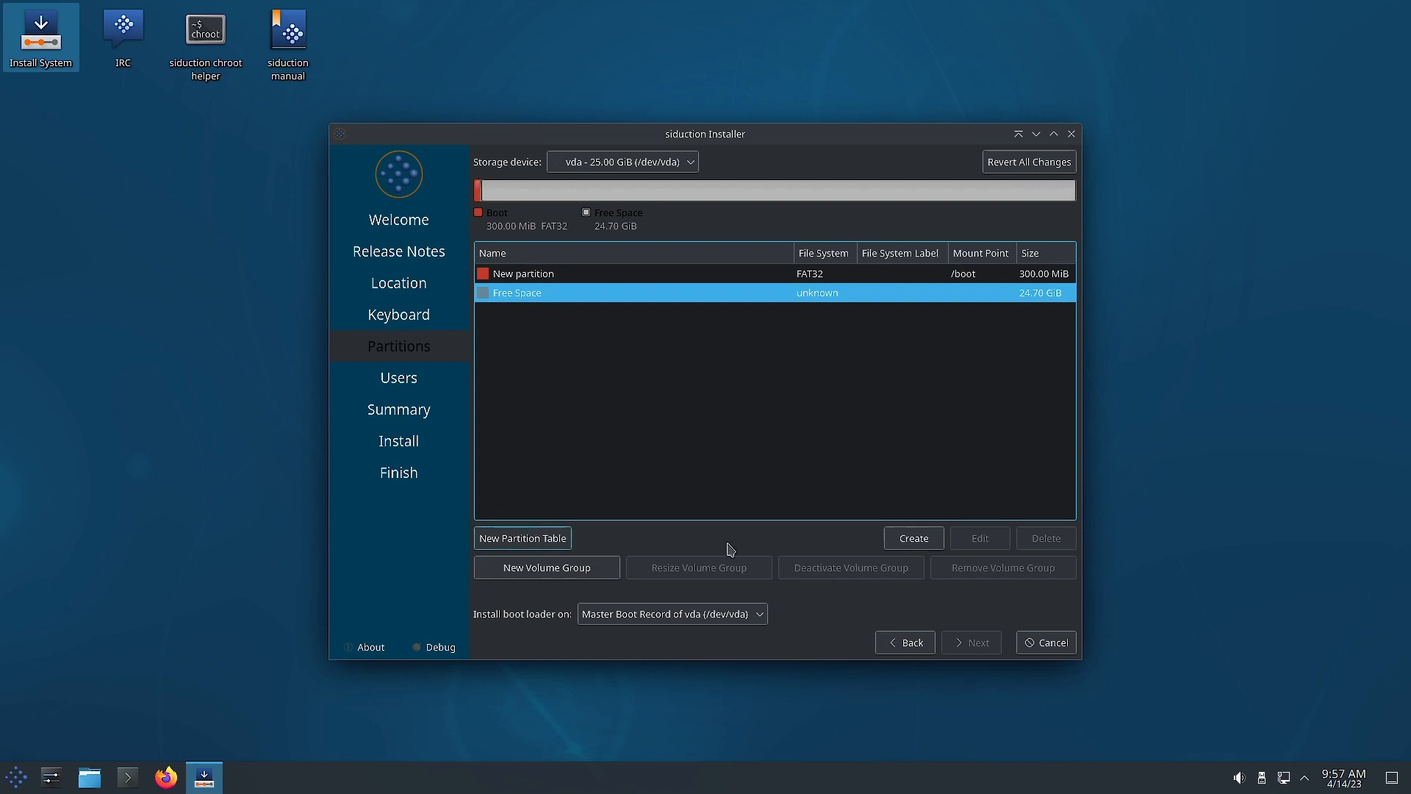
click(904, 541)
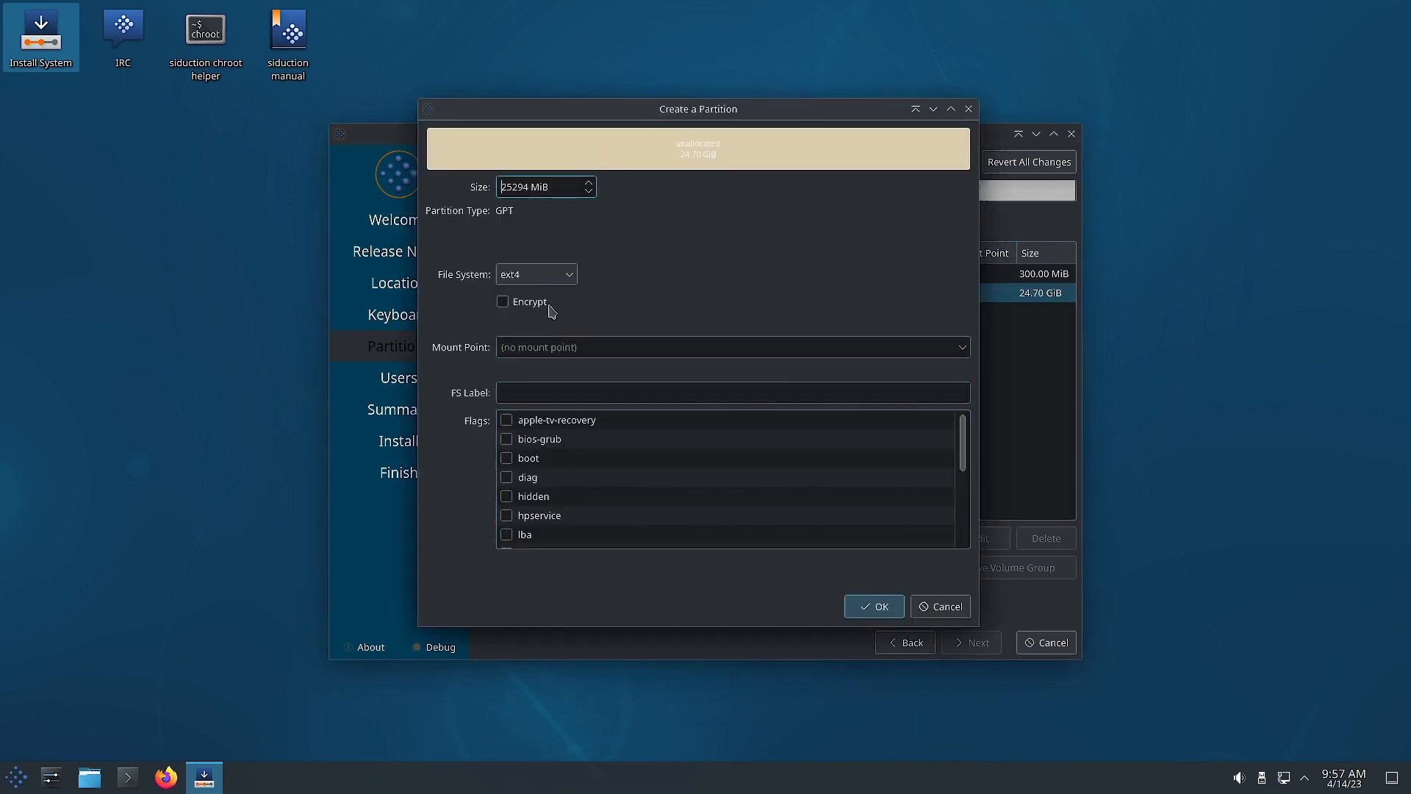
double_click(527, 188)
text(8)
click(563, 281)
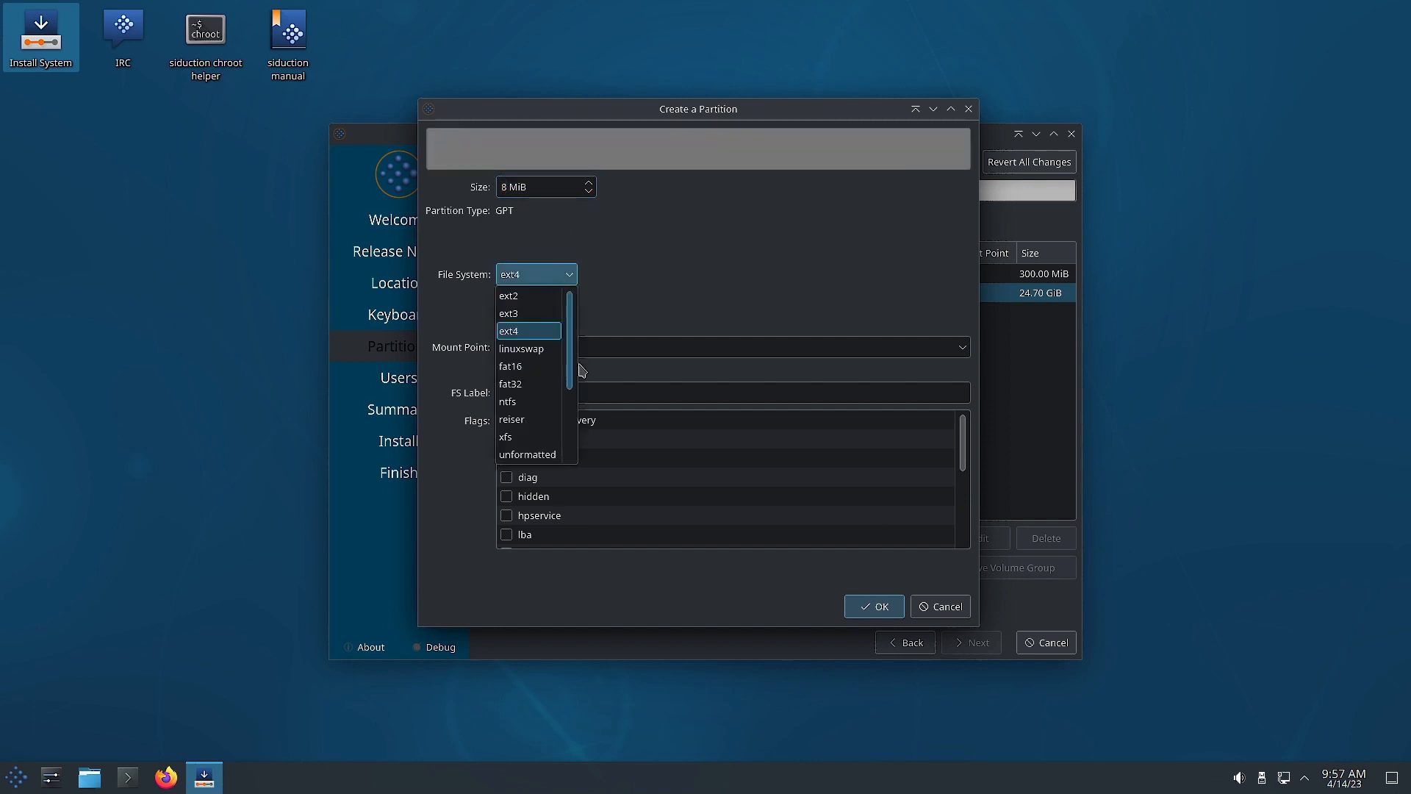
click(544, 455)
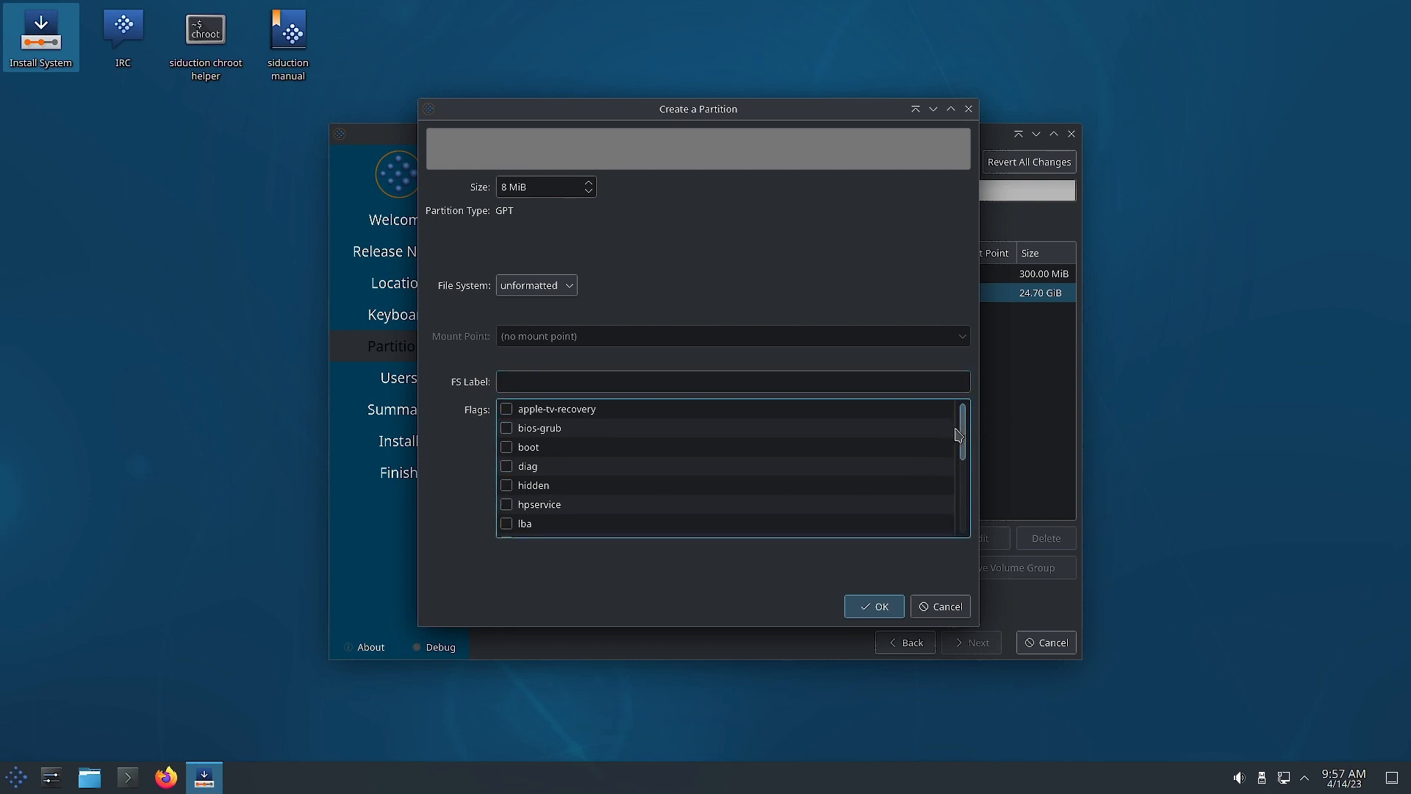
drag(958, 434, 985, 421)
drag(966, 444, 976, 520)
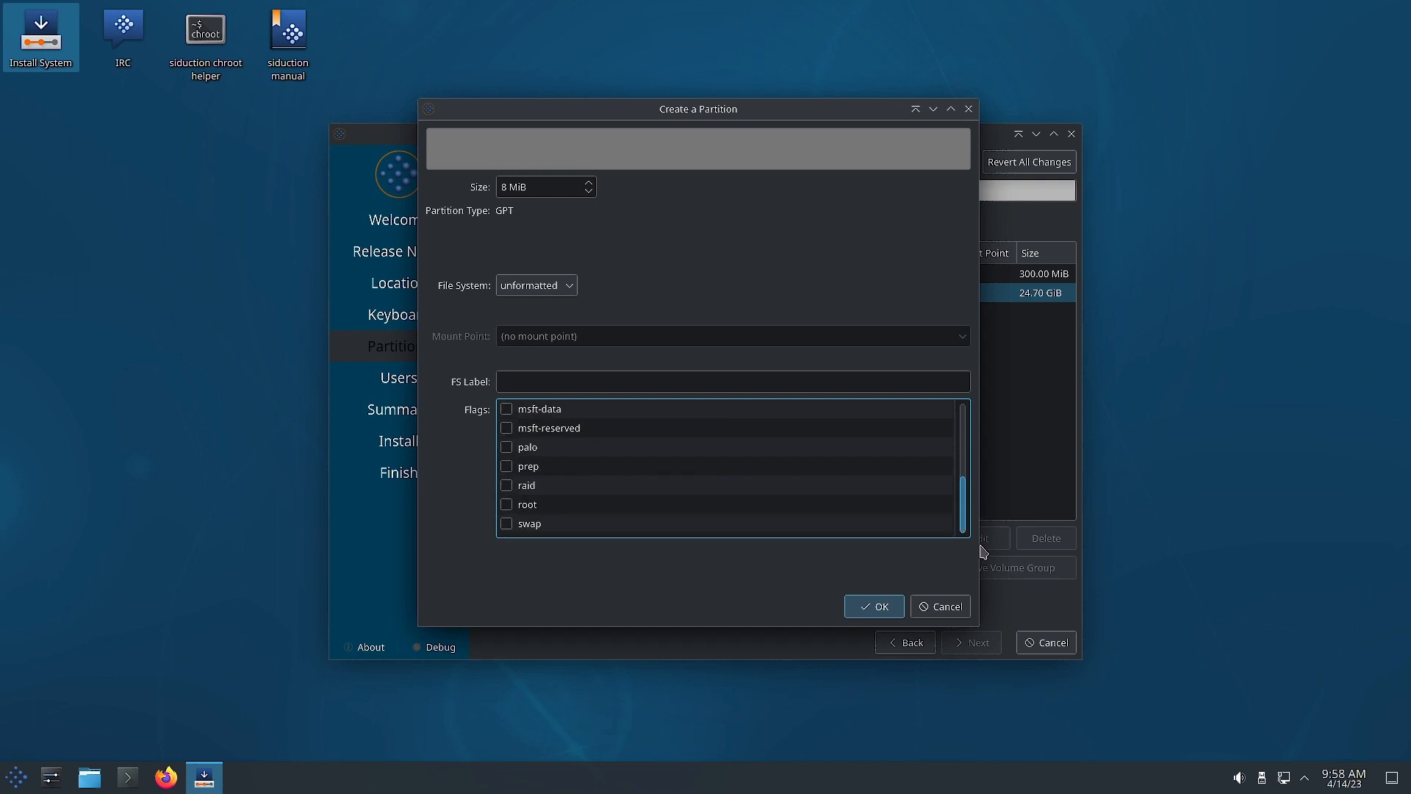
click(879, 607)
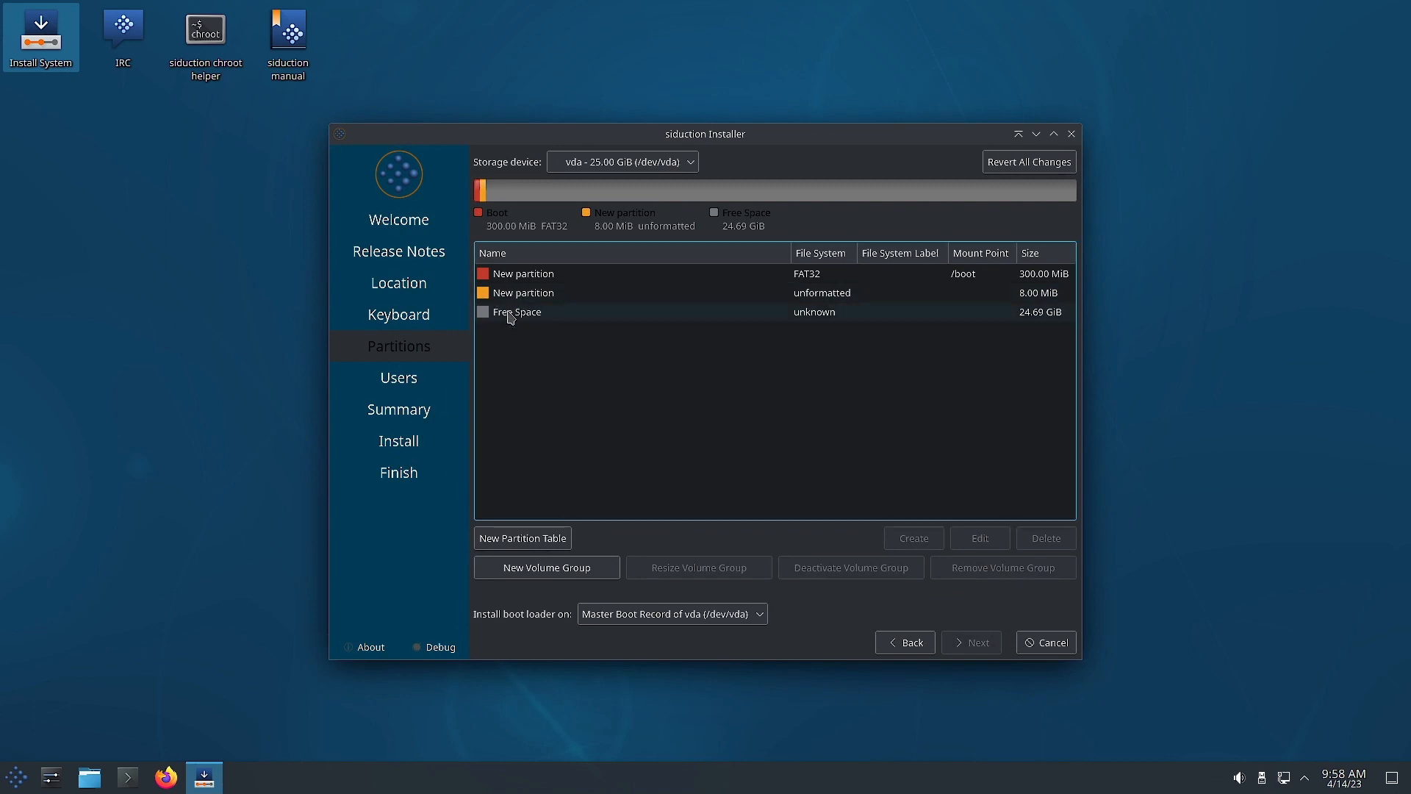
Create an ext4 partition on the remaining 24.69 GiB, mounted at / with the root flag.
click(512, 315)
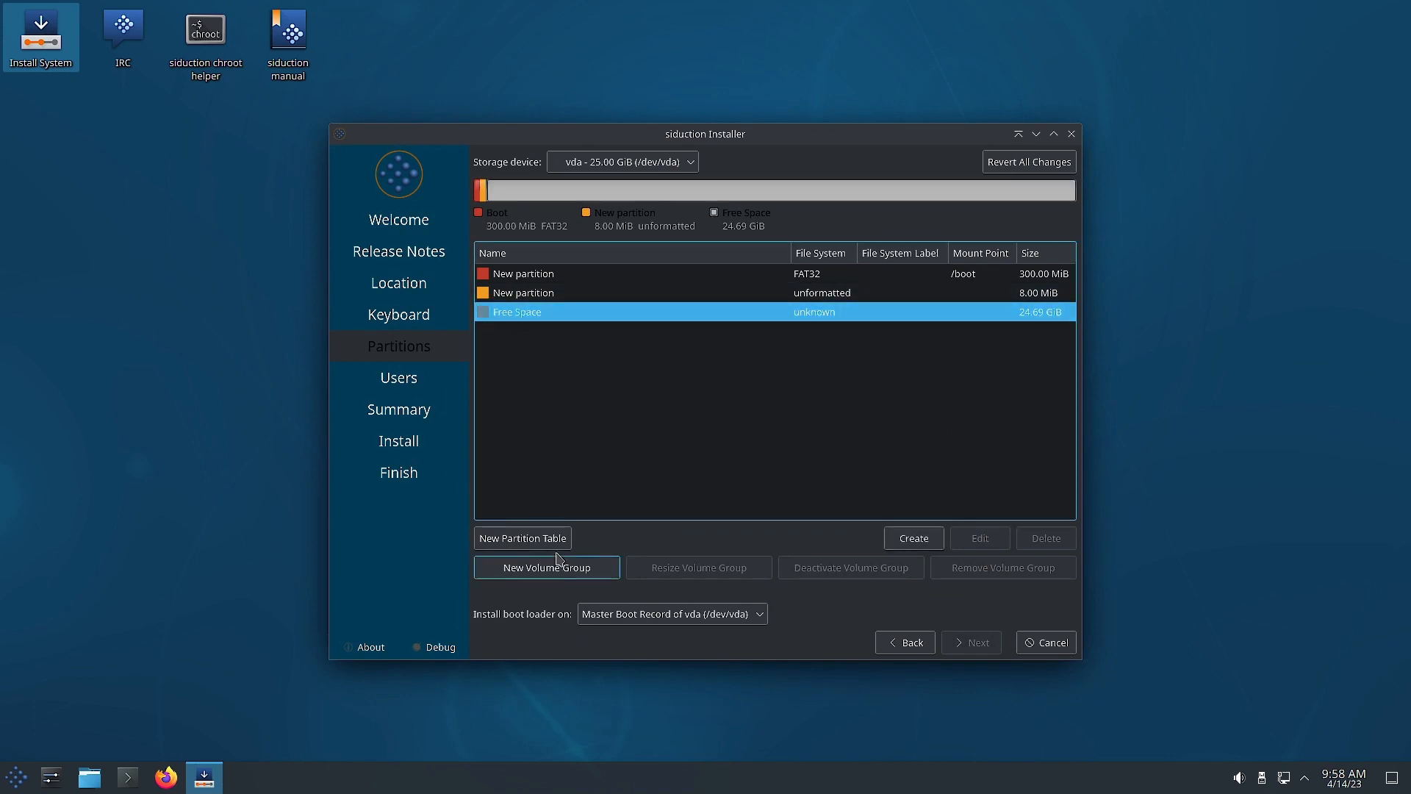
click(913, 538)
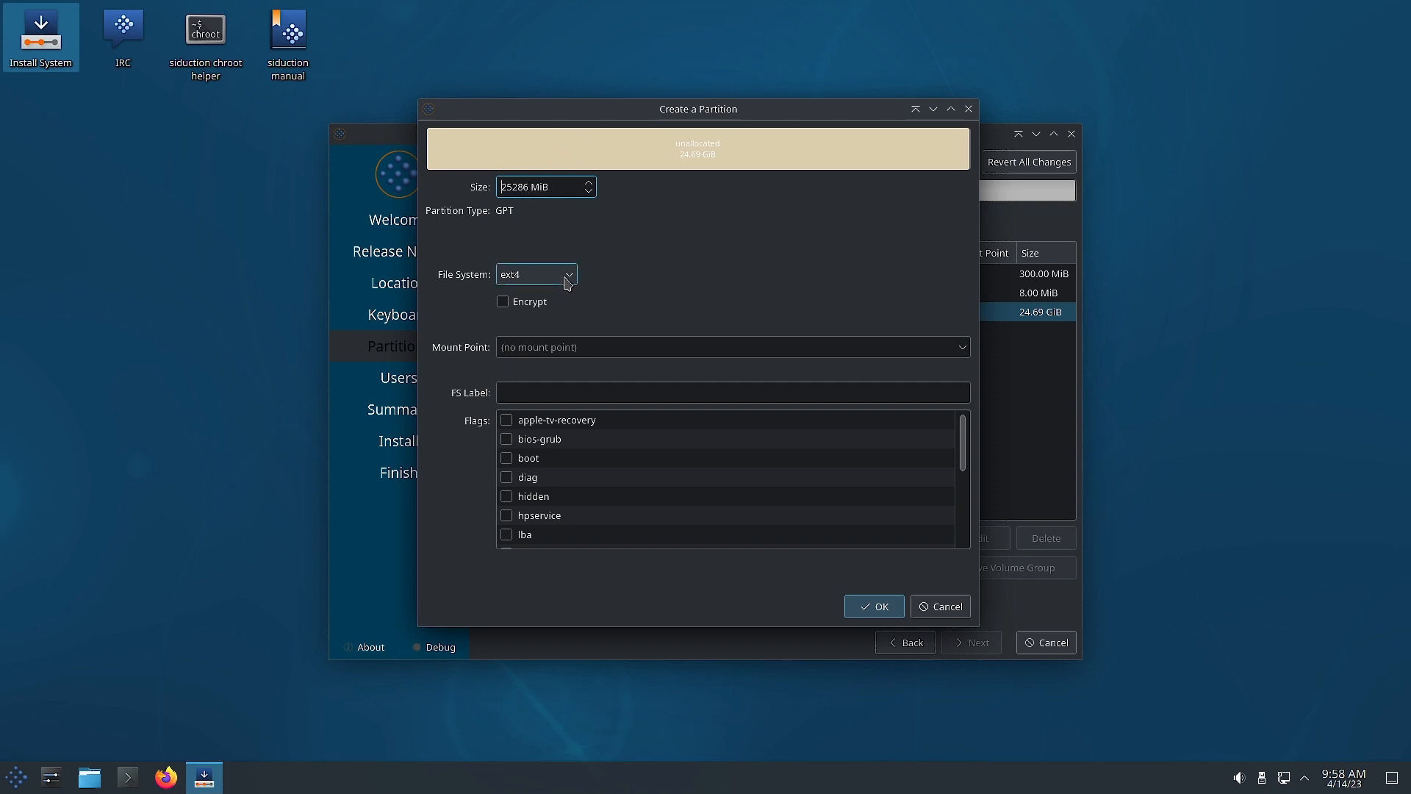
click(965, 355)
click(693, 375)
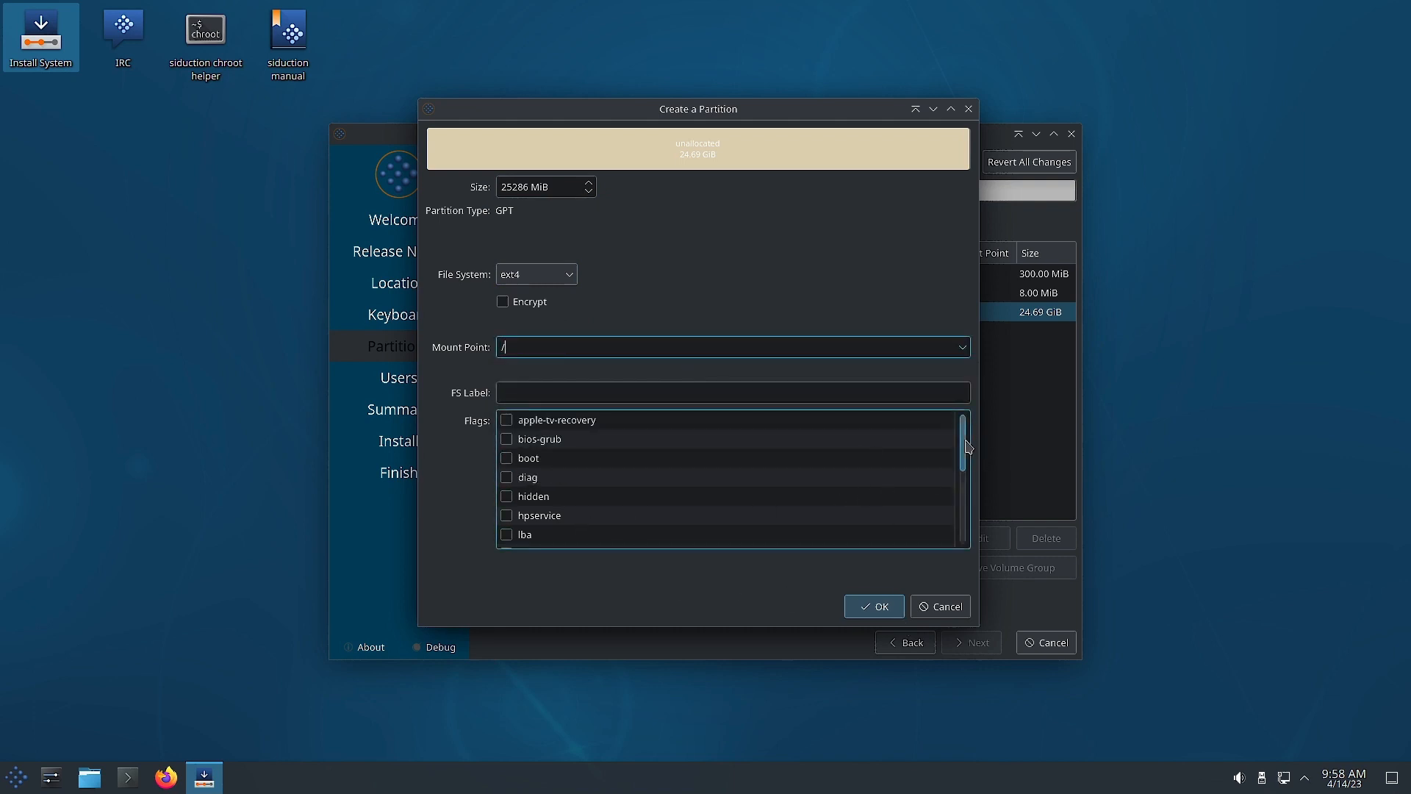
drag(963, 447, 964, 518)
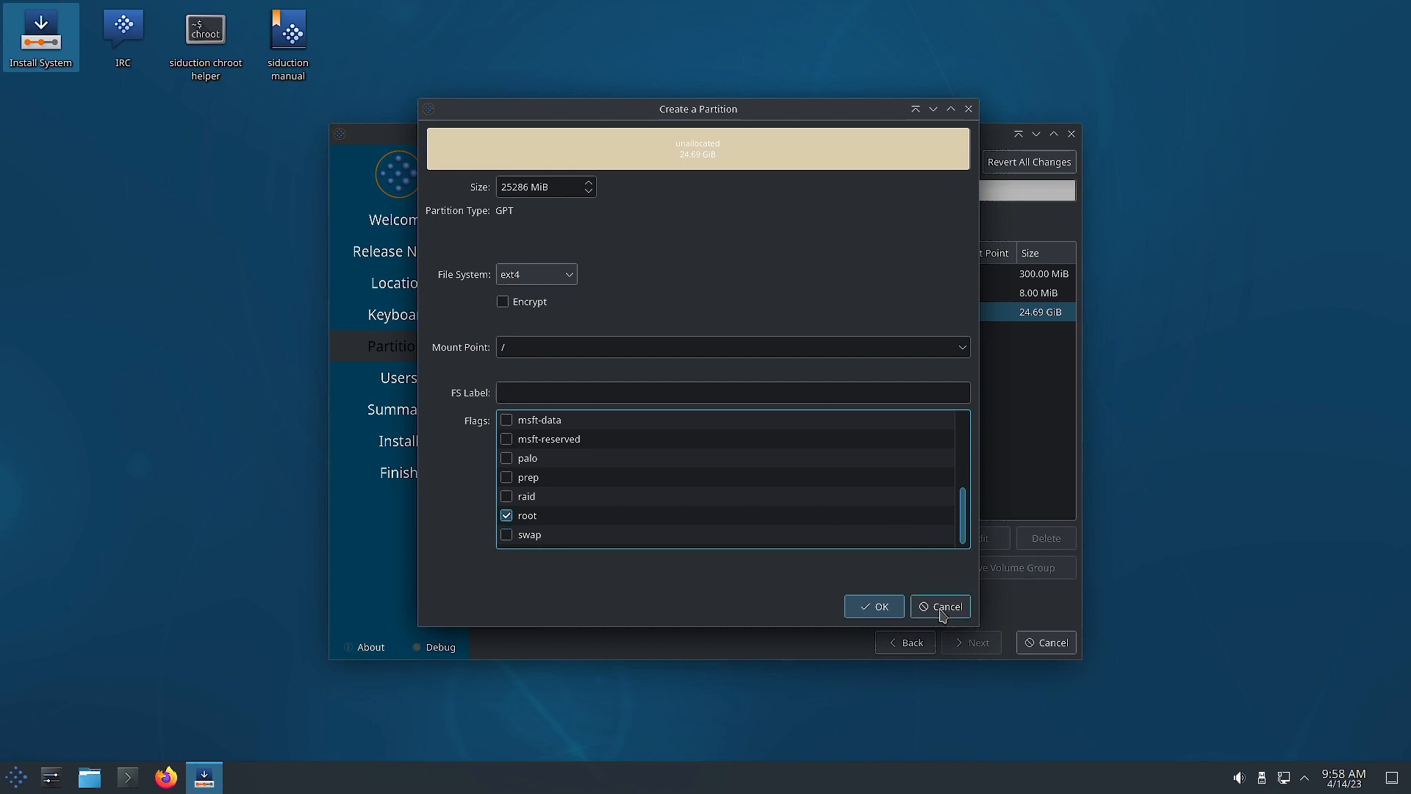
click(872, 608)
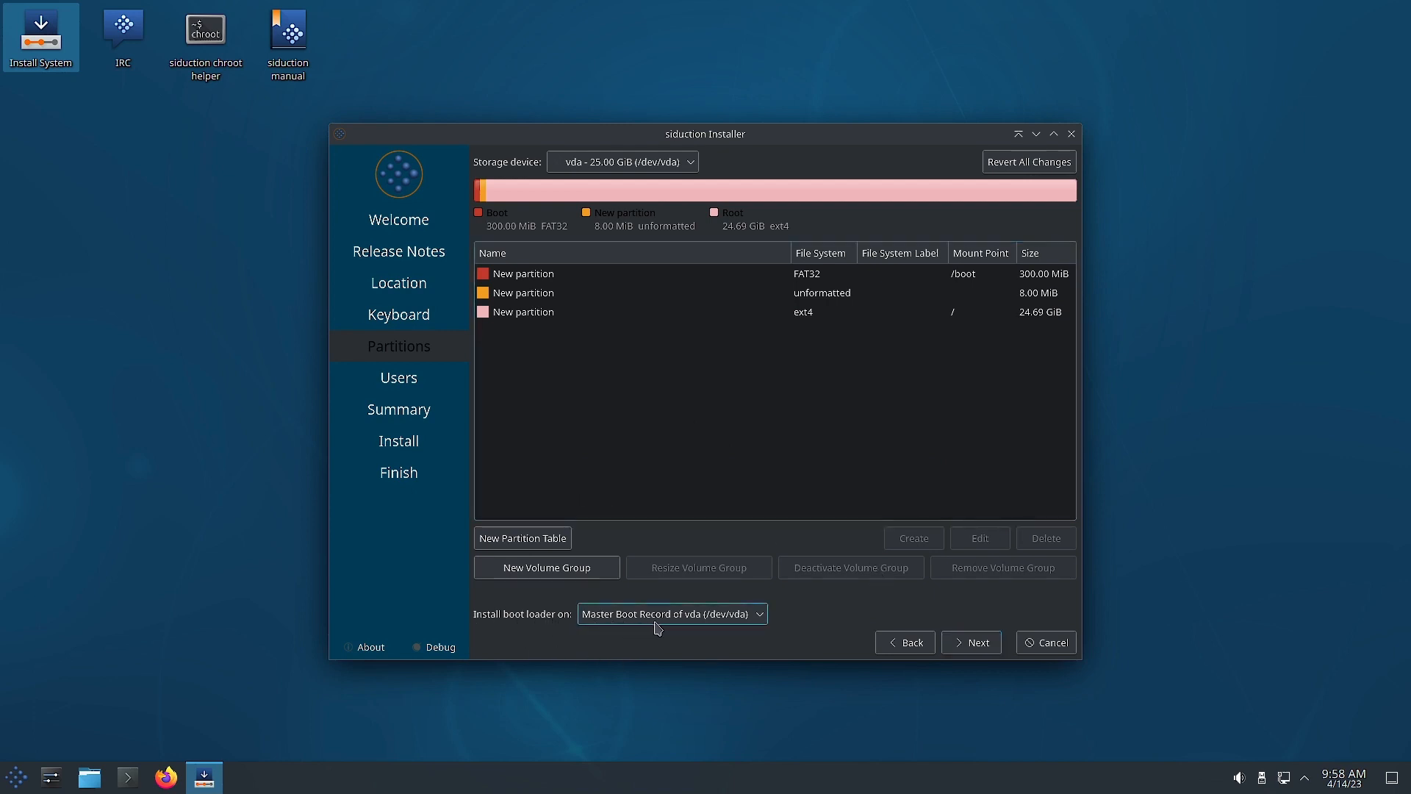
Dismiss the GPT-on-BIOS notice, return to partitioning and give the 300 MiB /boot partition the boot flag.
click(978, 644)
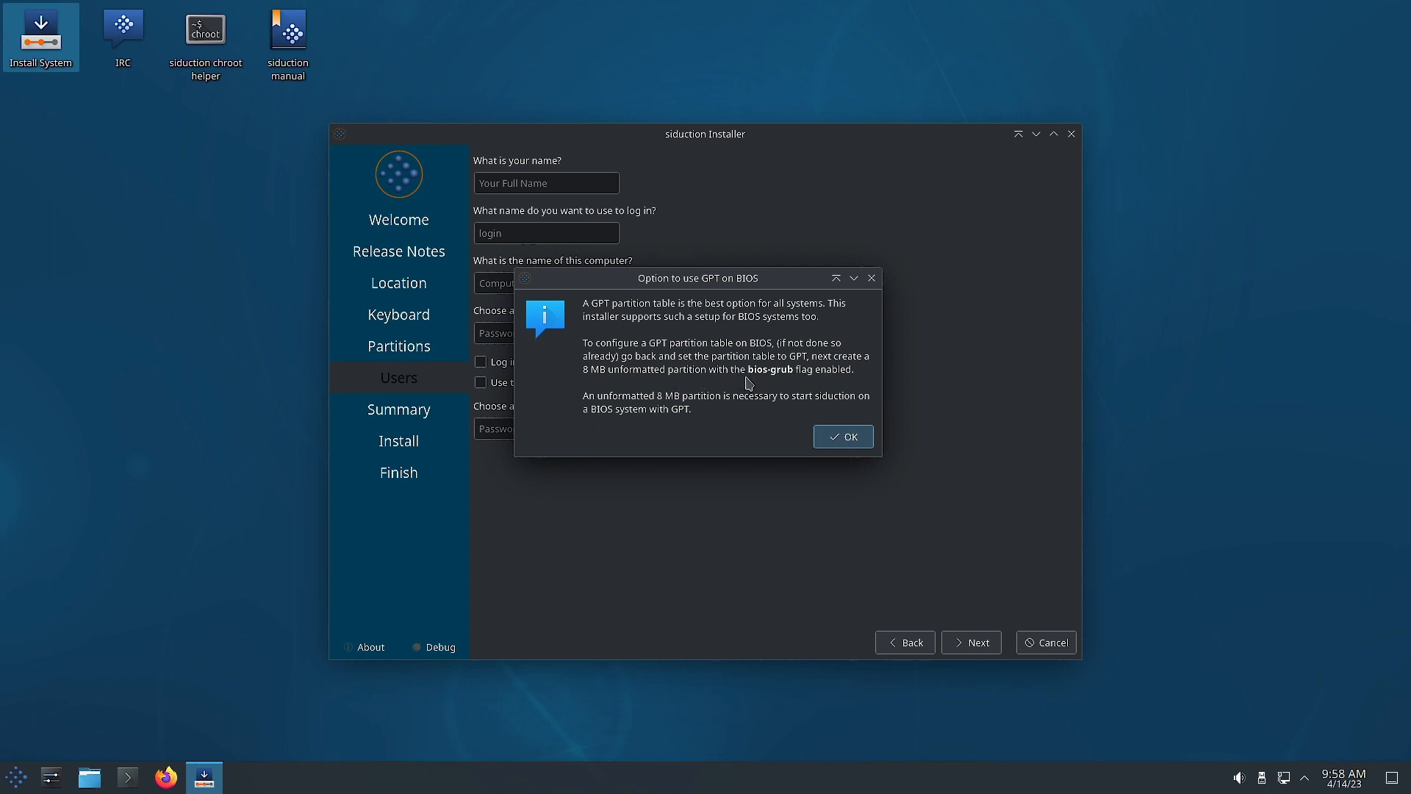
click(845, 439)
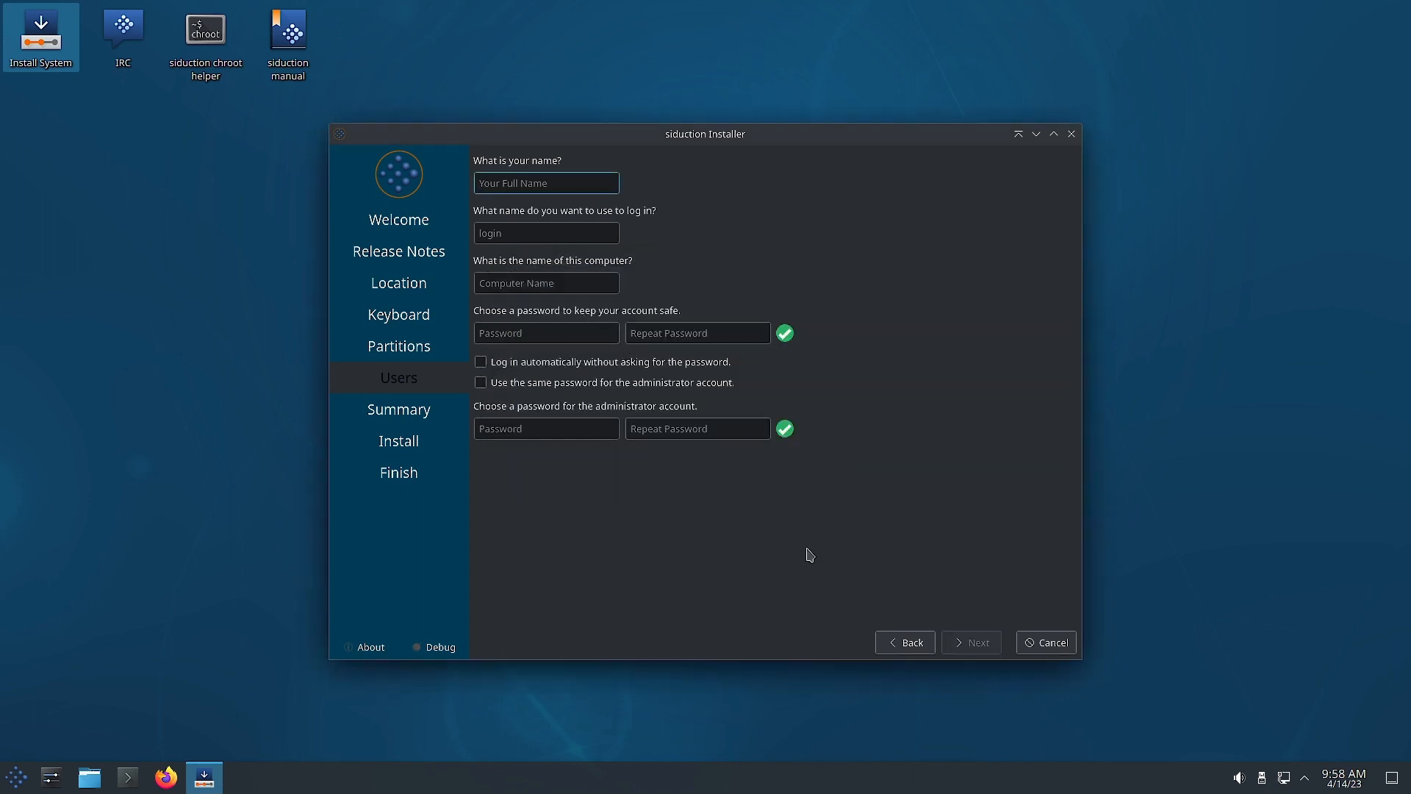
click(906, 642)
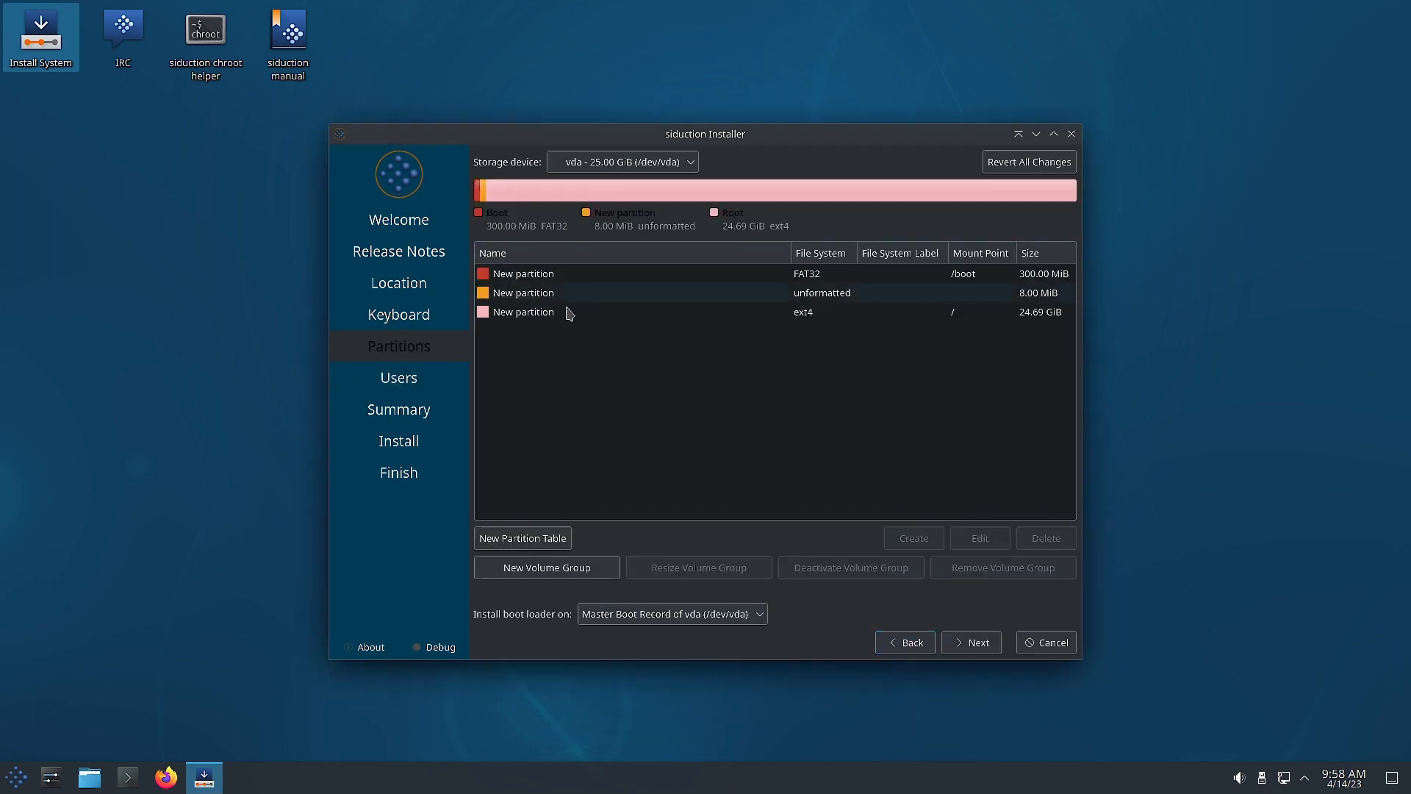
click(512, 277)
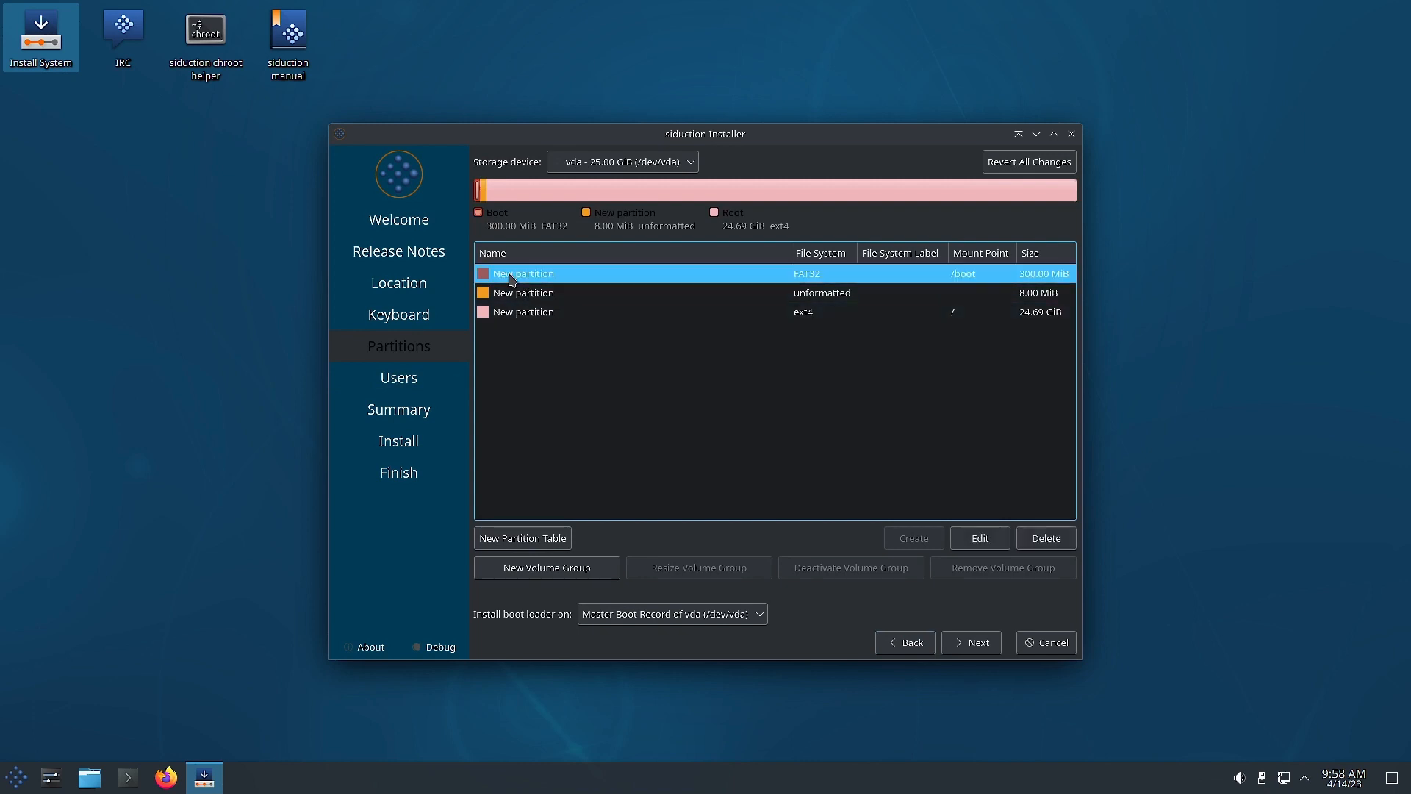
click(982, 538)
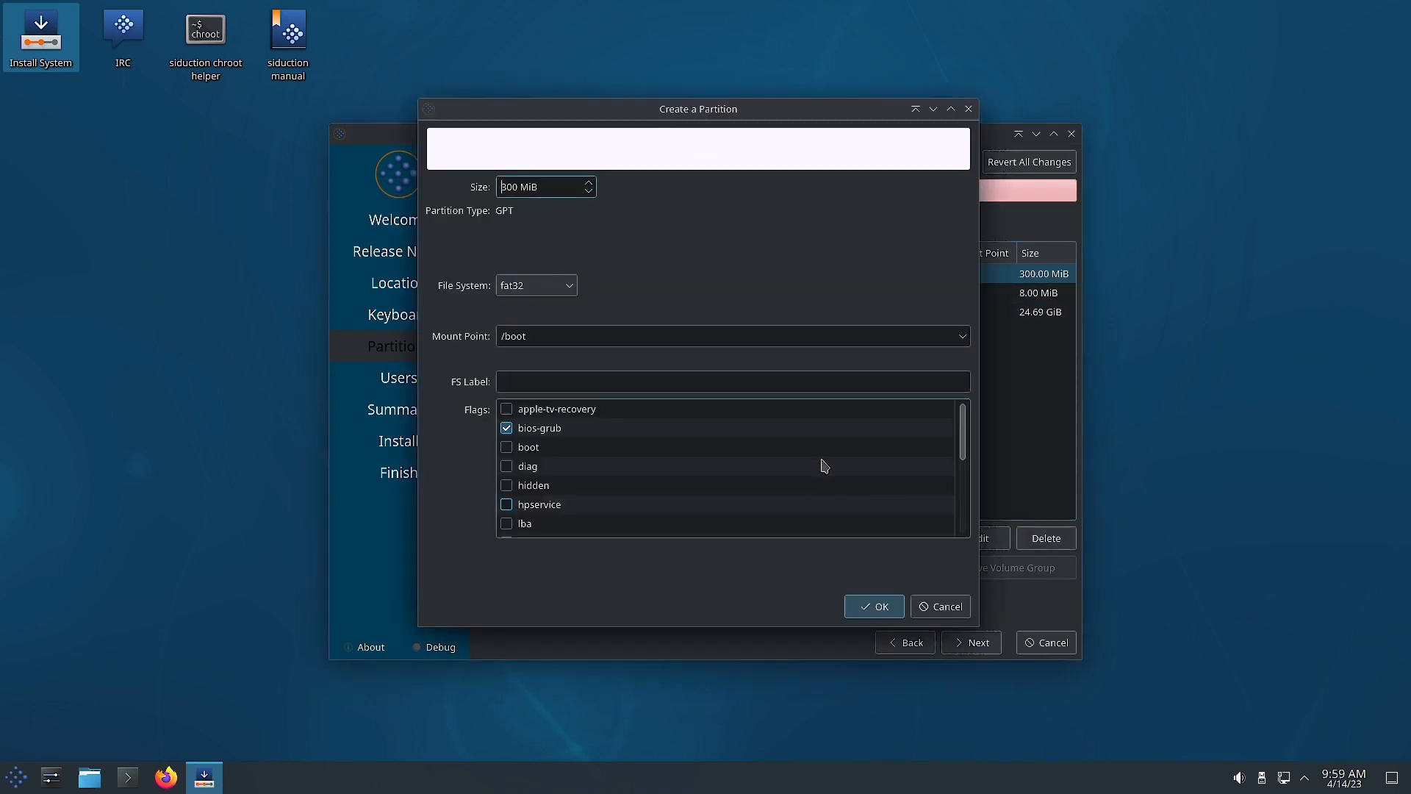
click(506, 448)
click(874, 606)
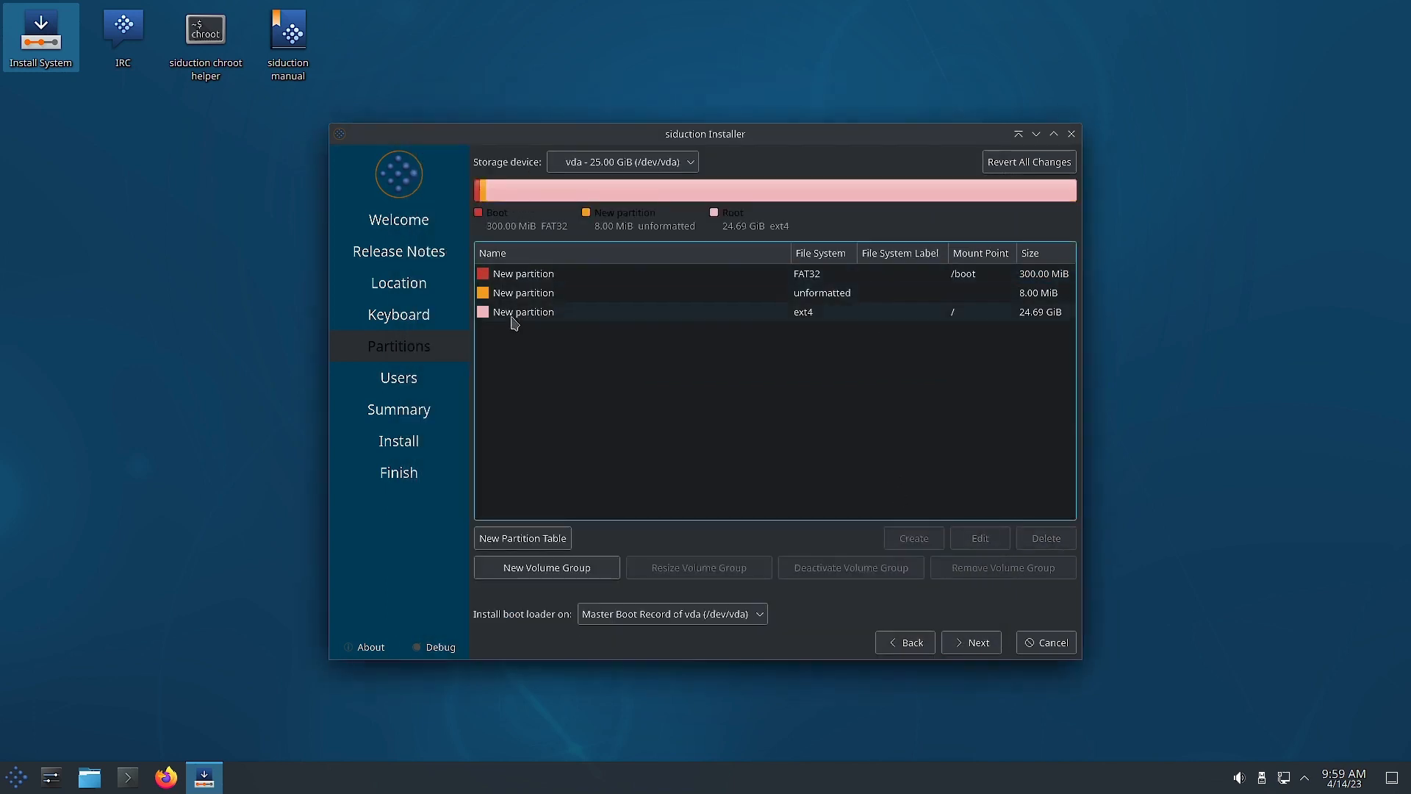
Set the bios-grub flag on the 8 MiB unformatted partition.
click(498, 296)
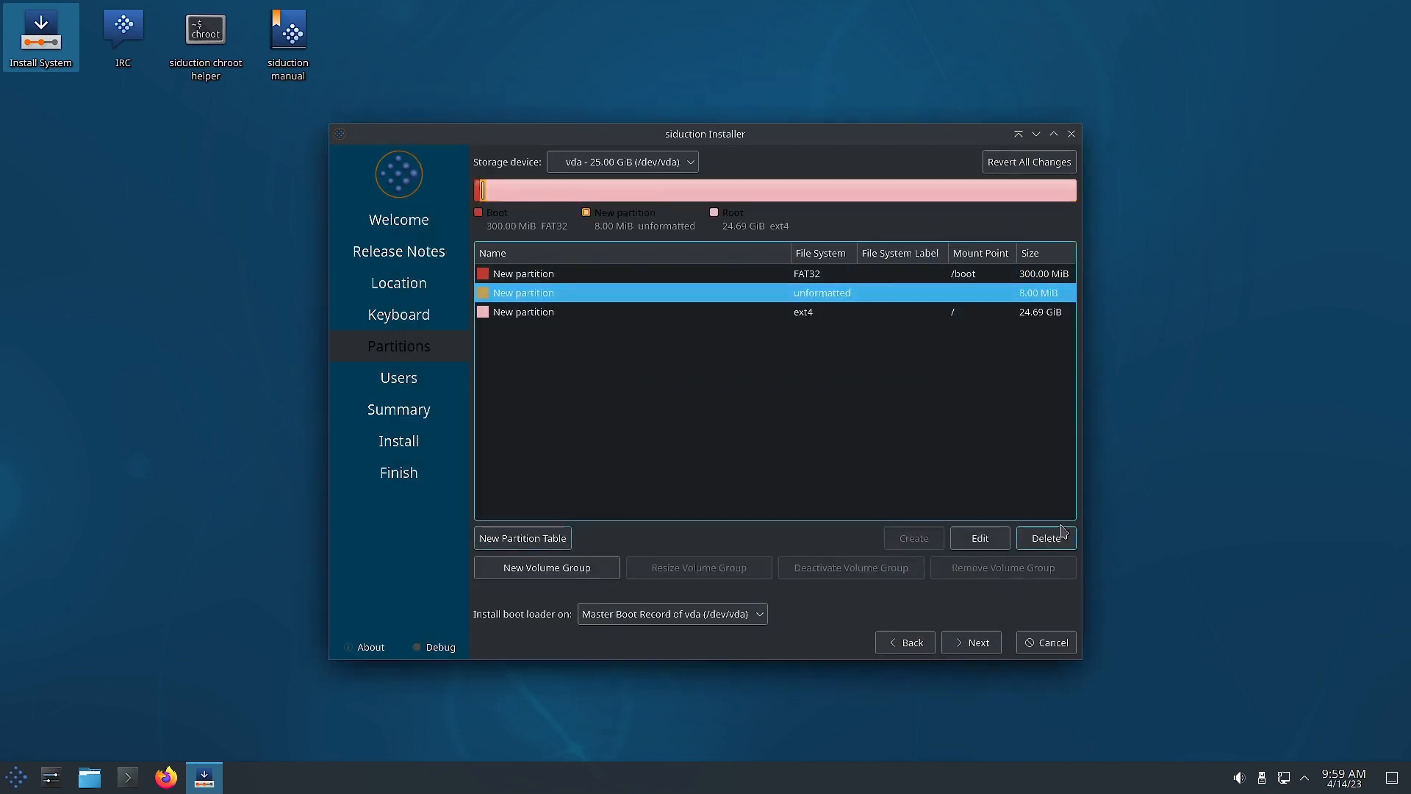
click(977, 538)
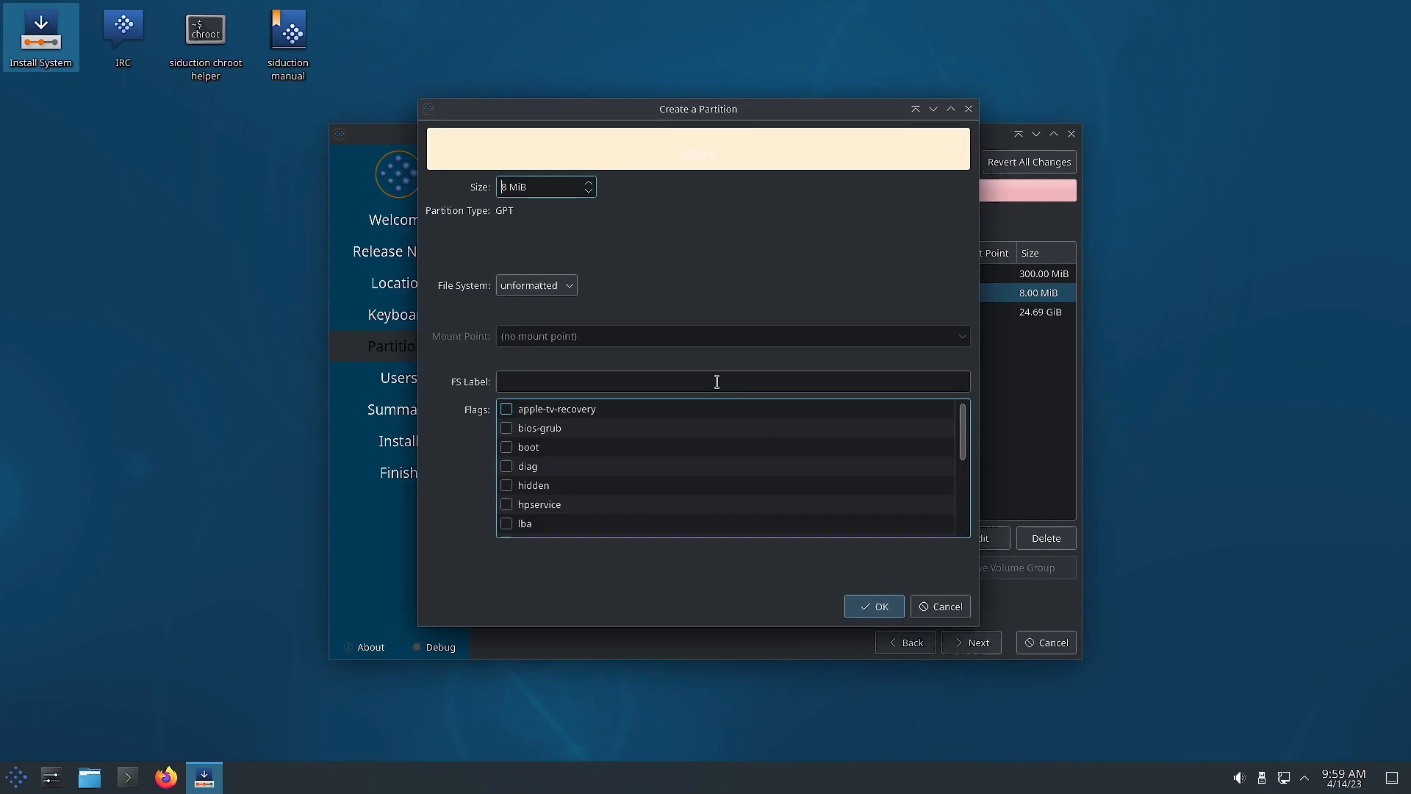
click(507, 429)
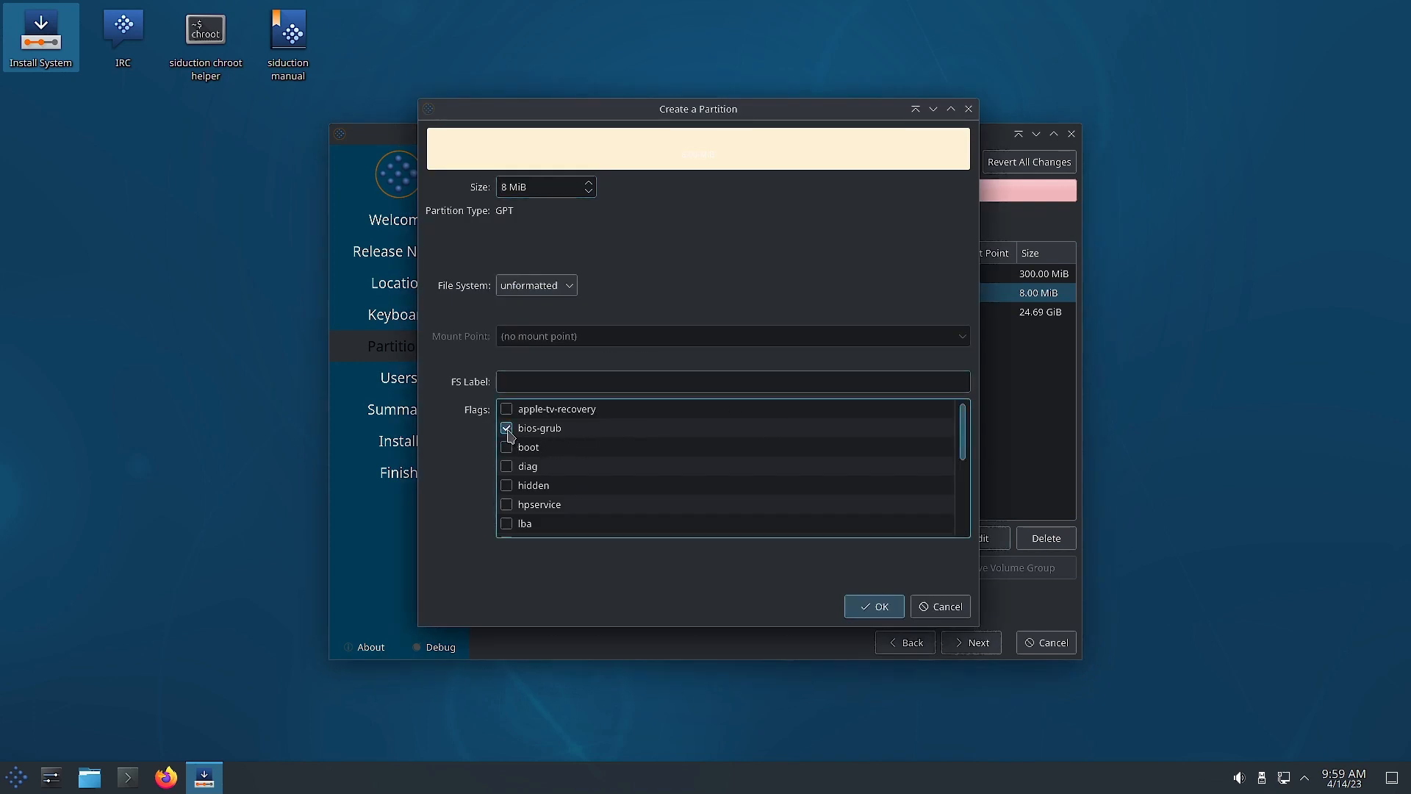
click(877, 607)
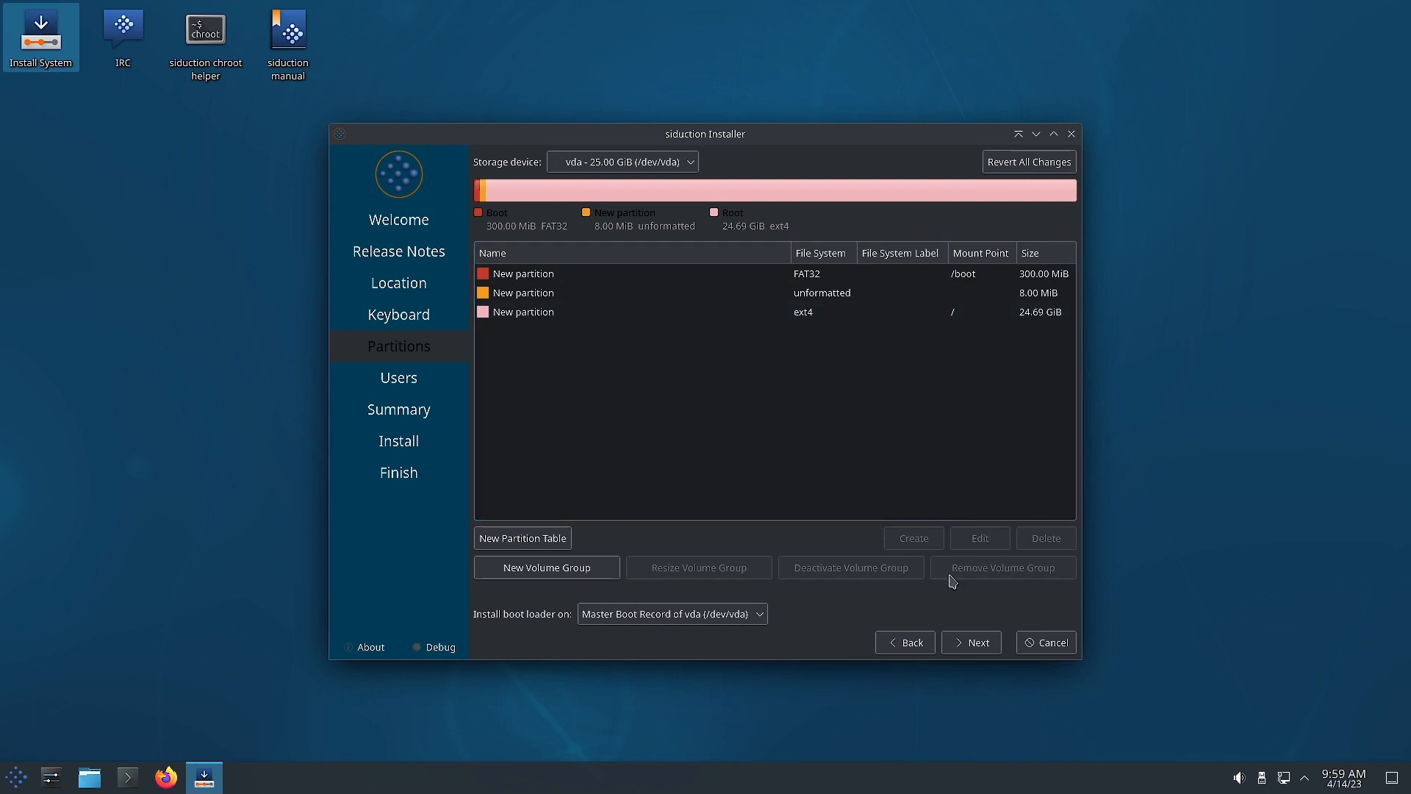
Enter the user's name and the account password twice, reusing it for the administrator account.
click(954, 646)
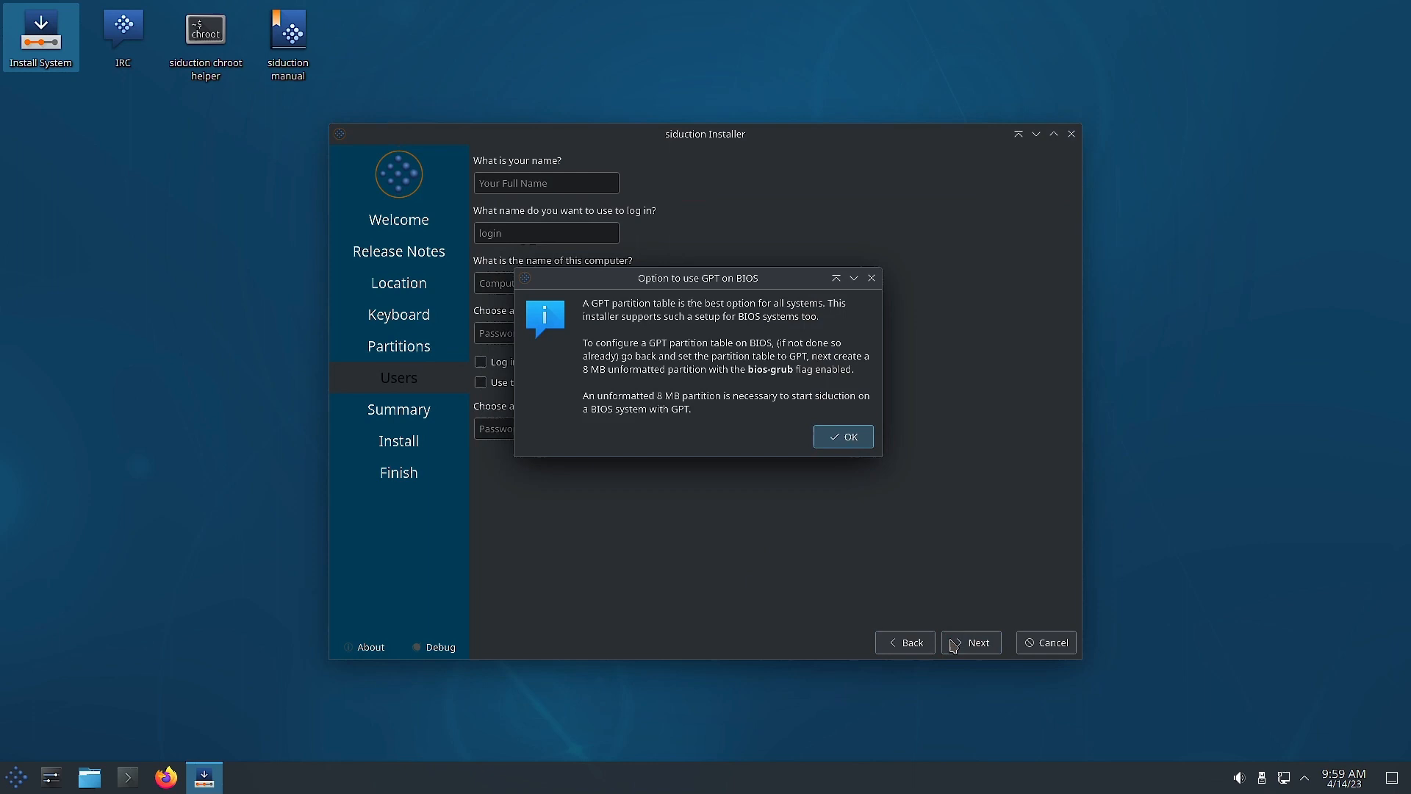
click(844, 437)
text(sam)
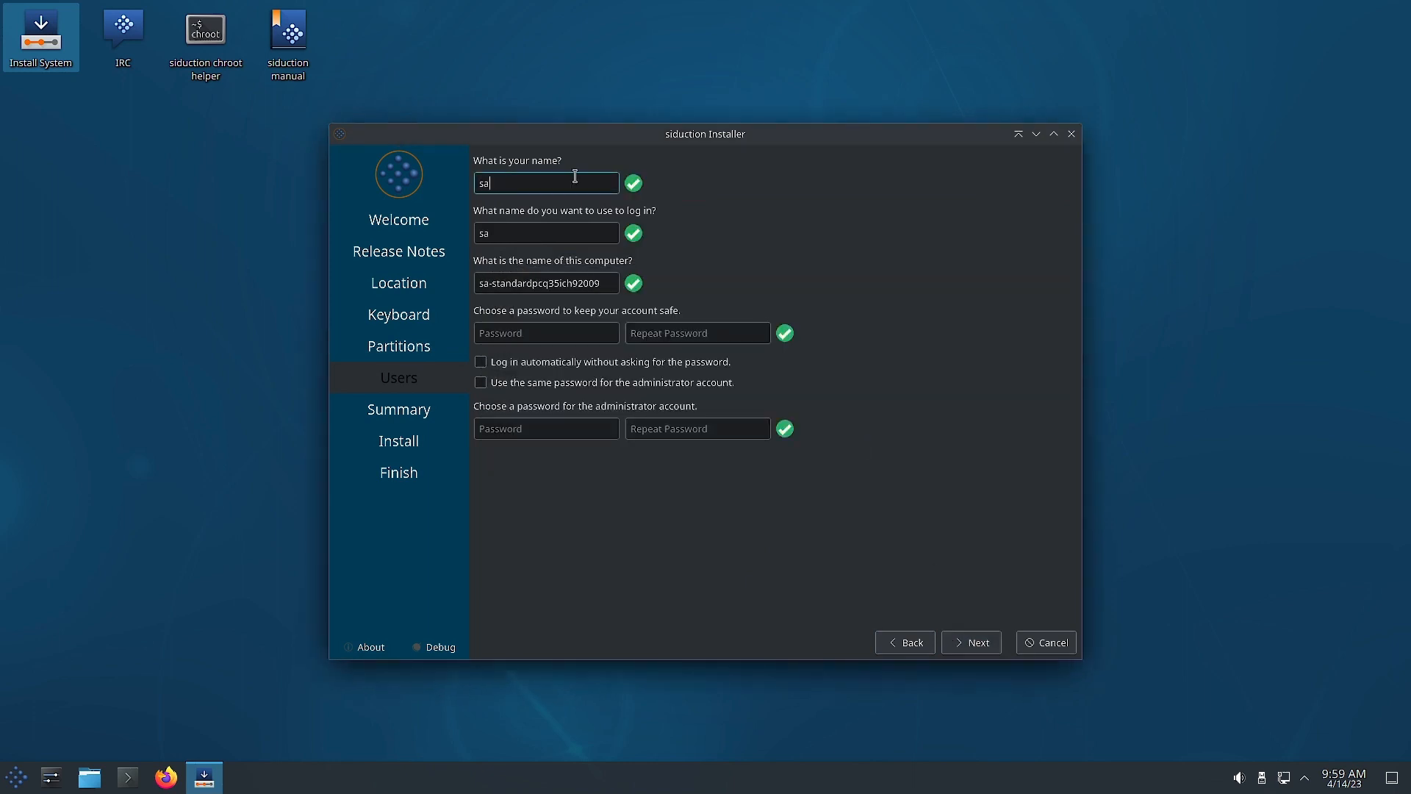
click(523, 330)
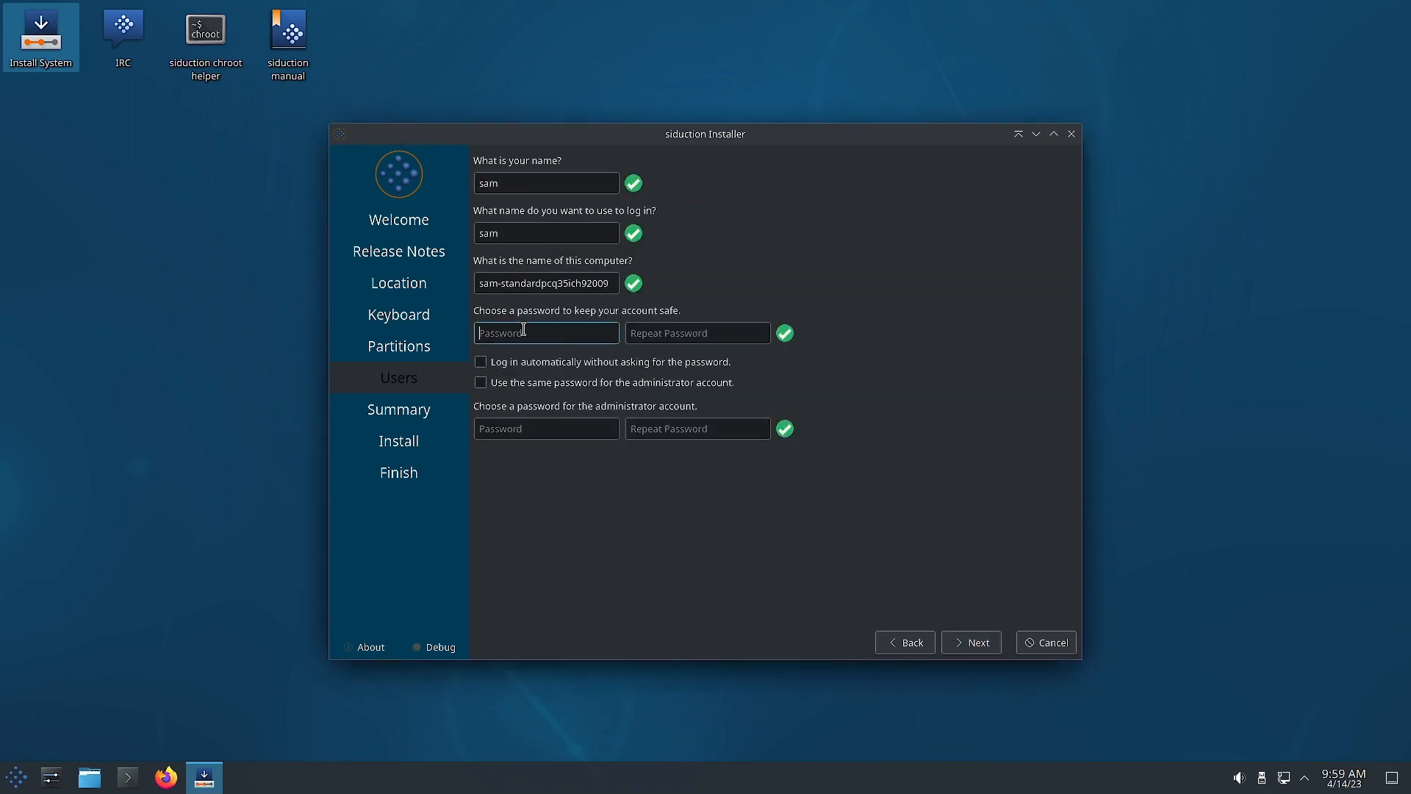
text(123456)
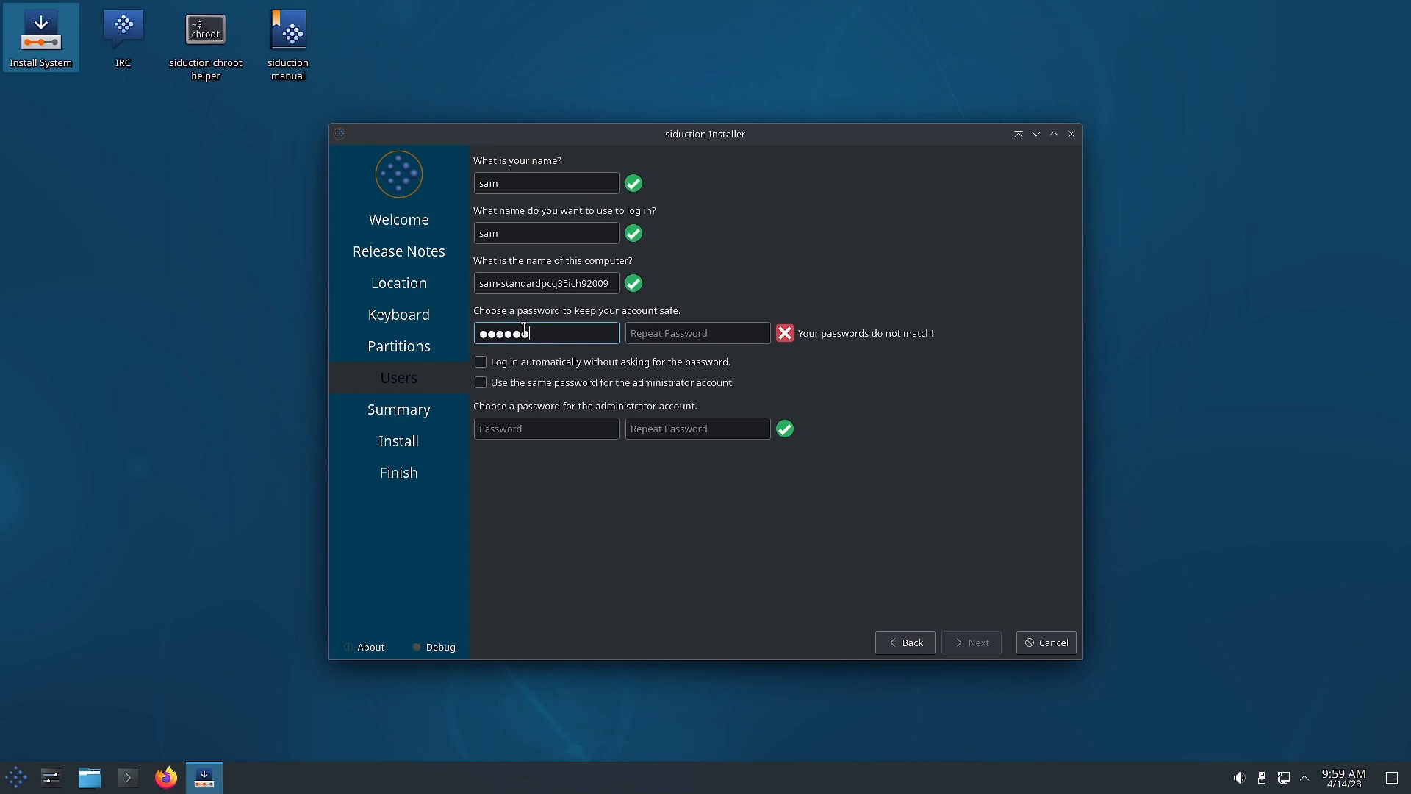
click(696, 330)
text(123456)
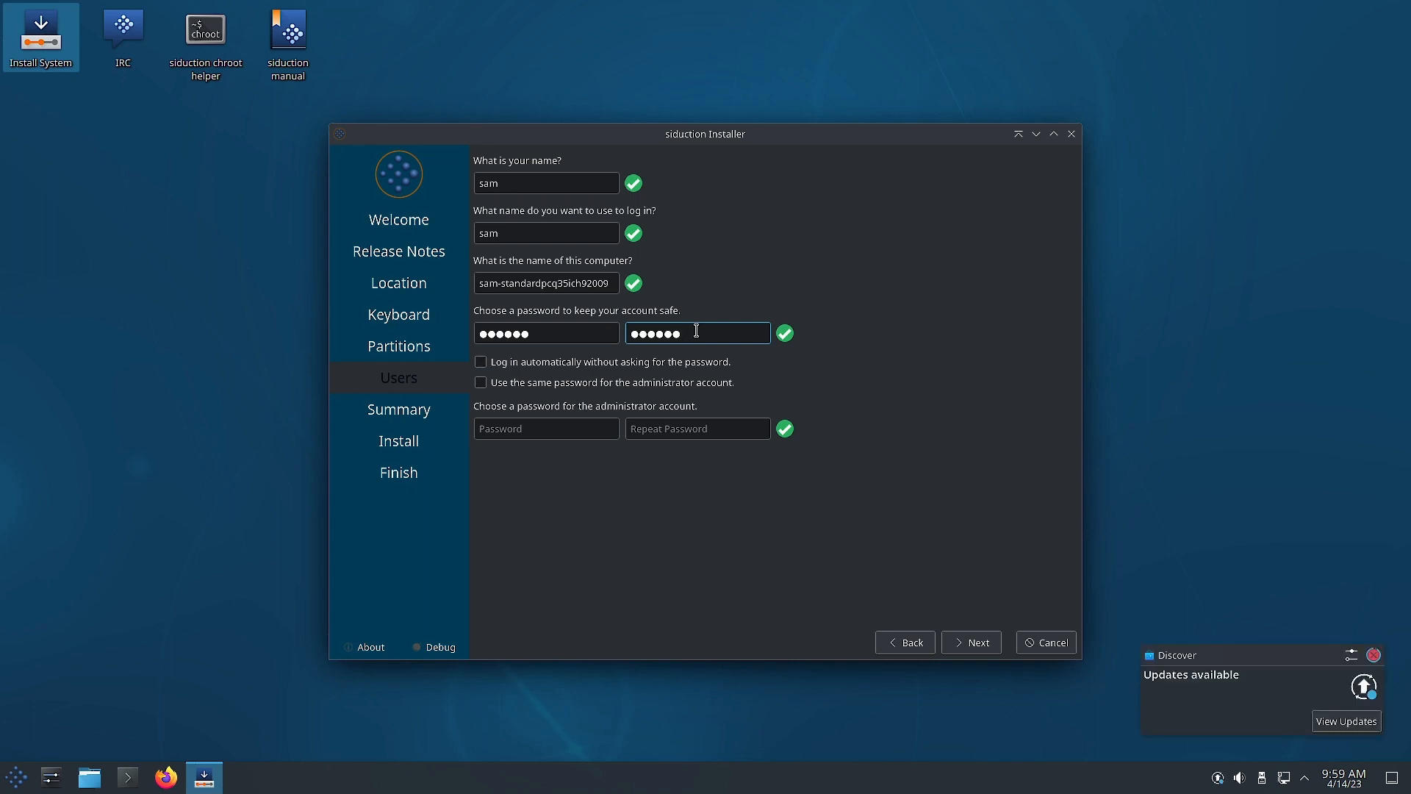
click(481, 384)
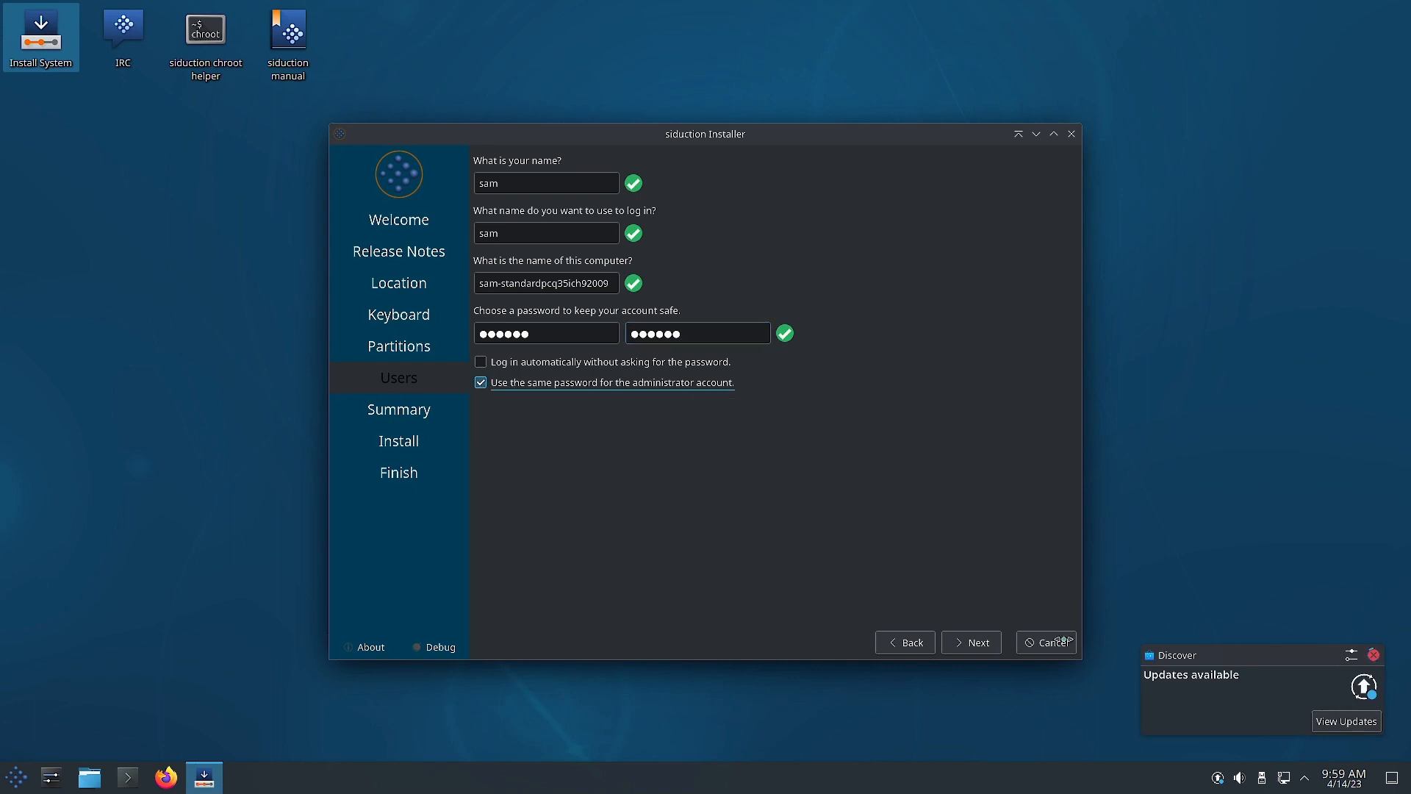
click(975, 643)
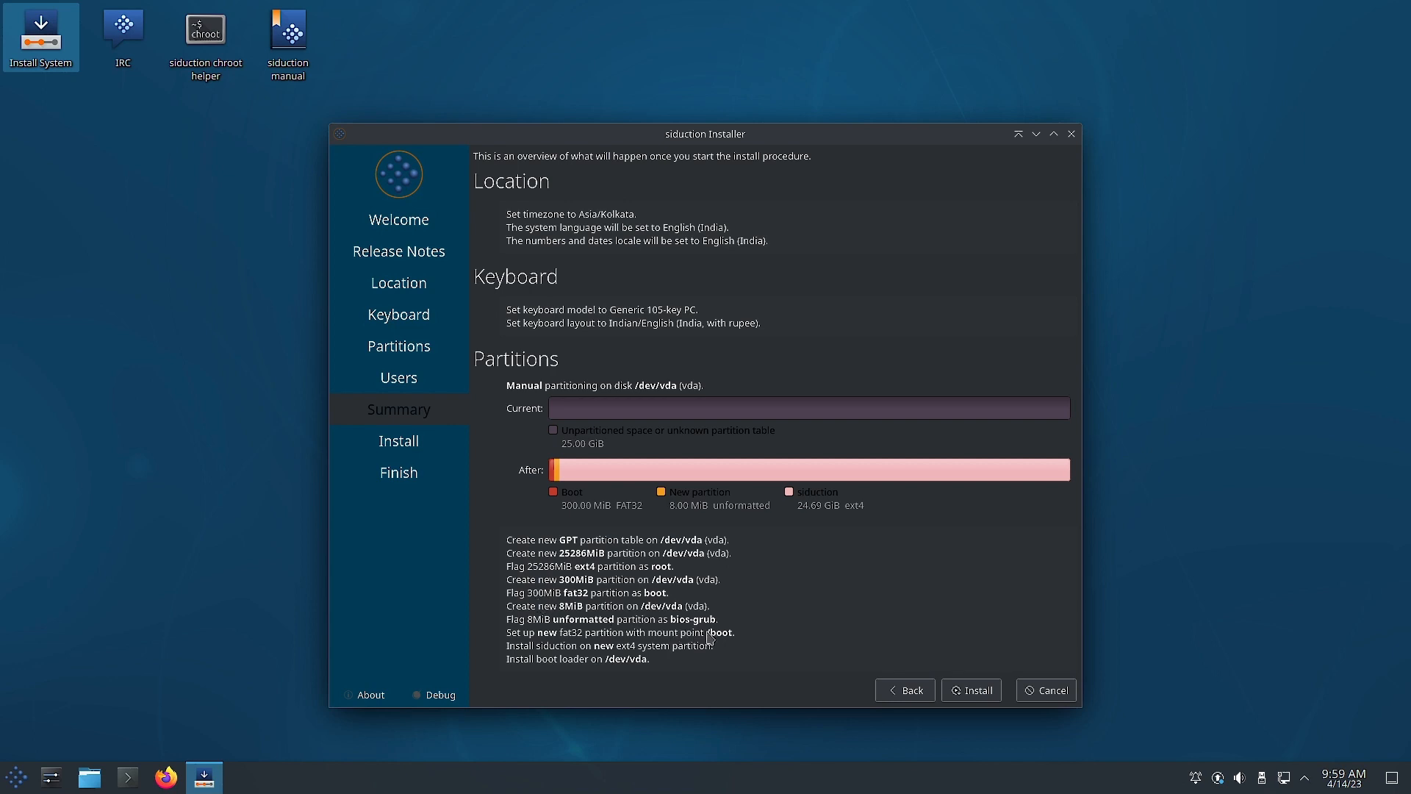
Check the Summary's GPT layout, partition flags and /dev/vda boot loader, then choose Install.
click(986, 688)
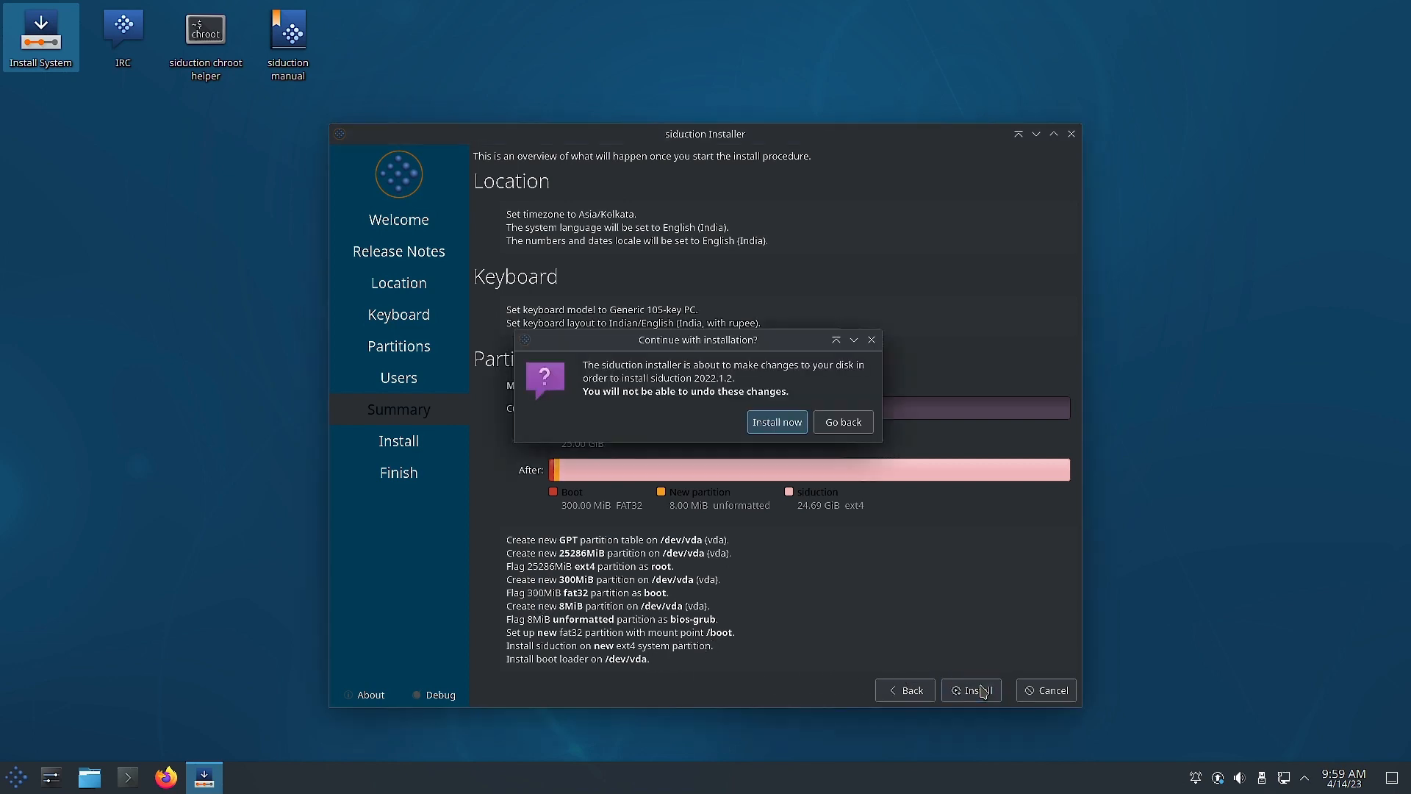
Confirm 'Install now' and reveal the detailed installation log as progress runs.
click(778, 422)
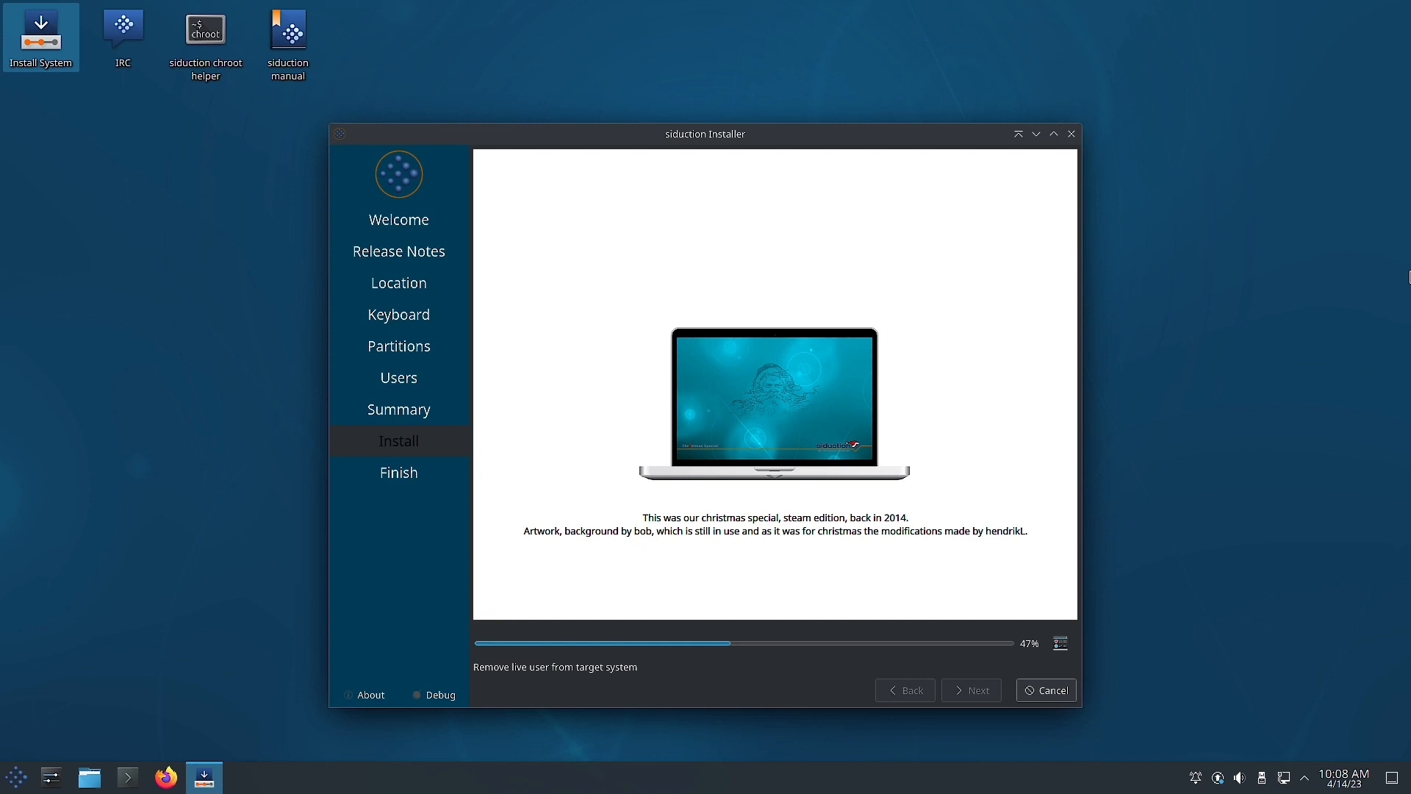
click(1061, 644)
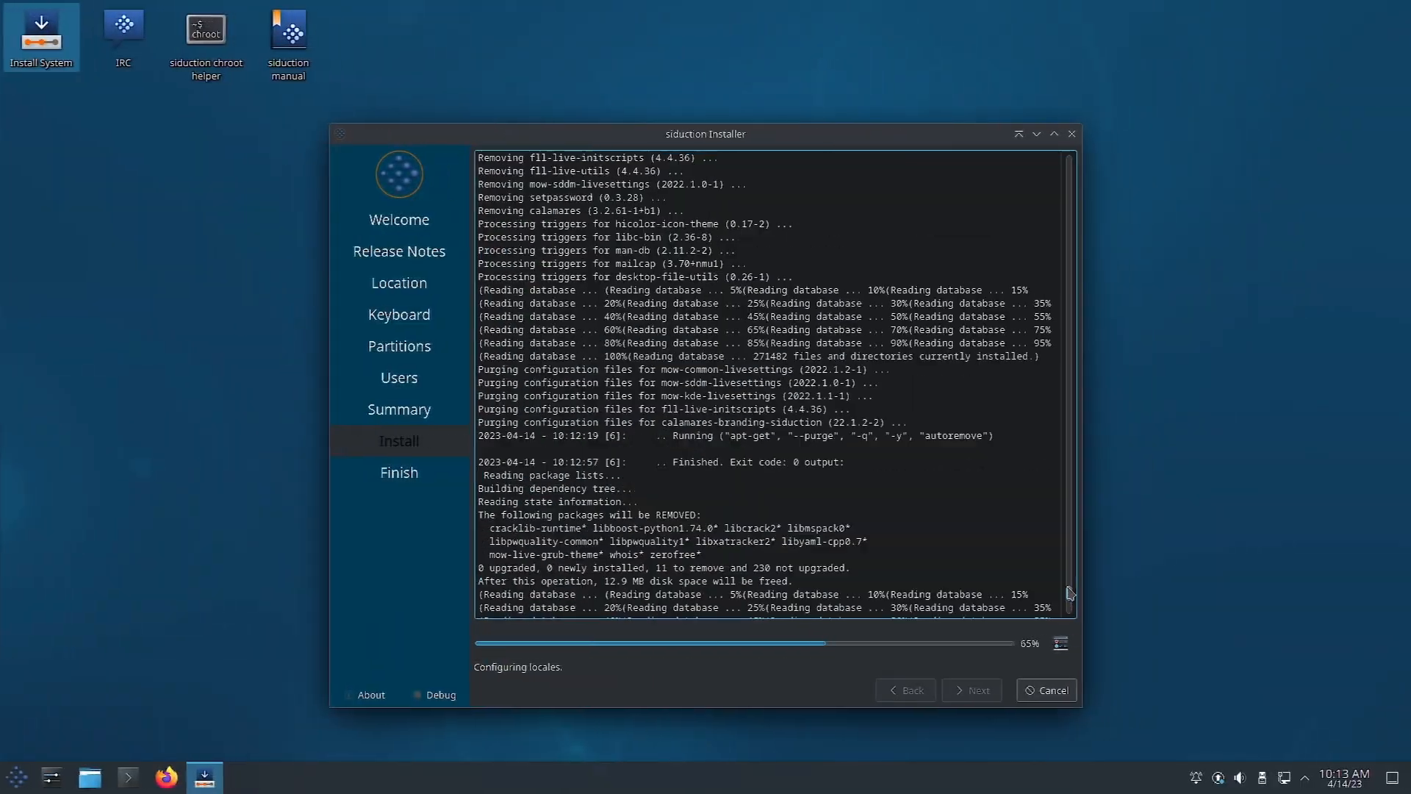
Scroll back through the log's apt package-removal output, then down to the newest entries.
drag(1068, 607, 1048, 486)
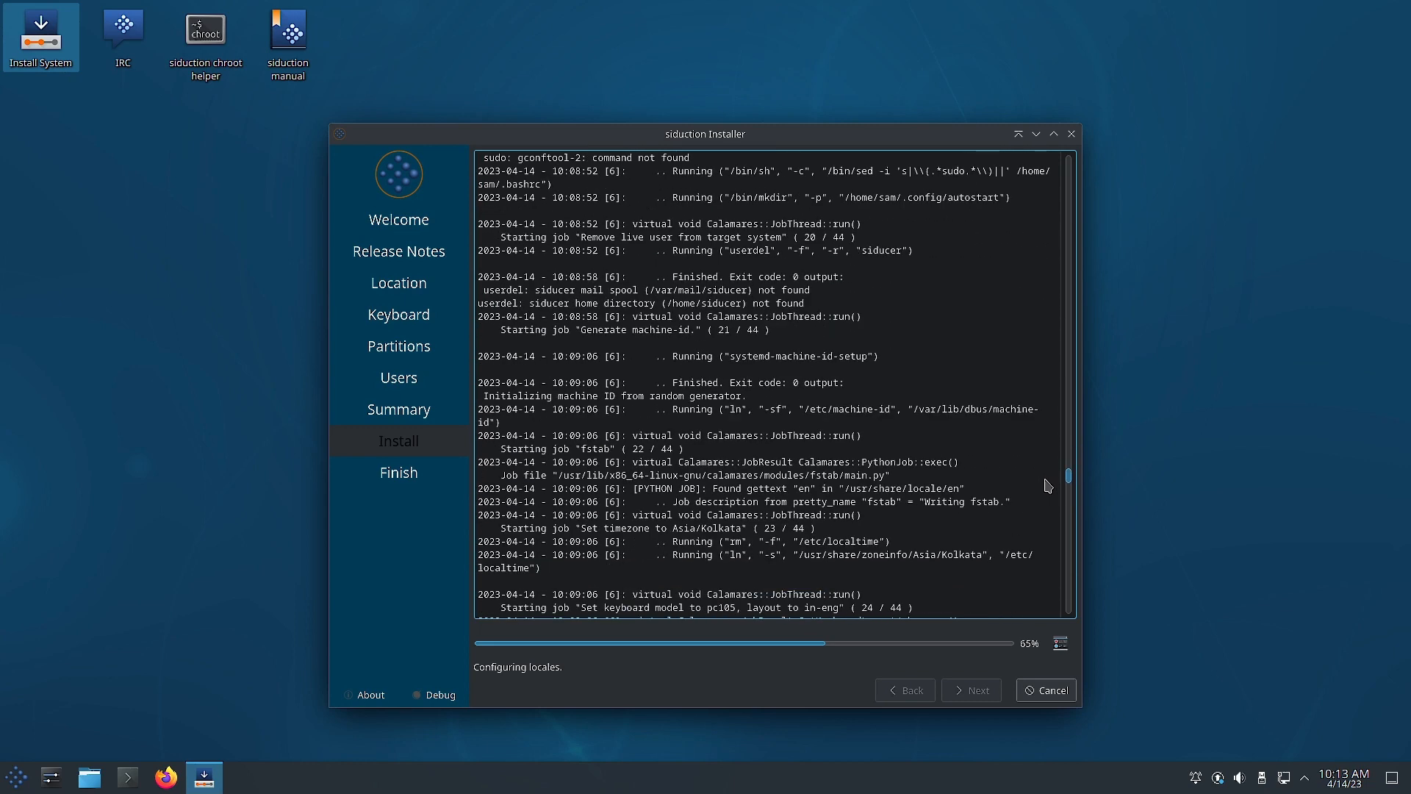
drag(1048, 485, 1053, 521)
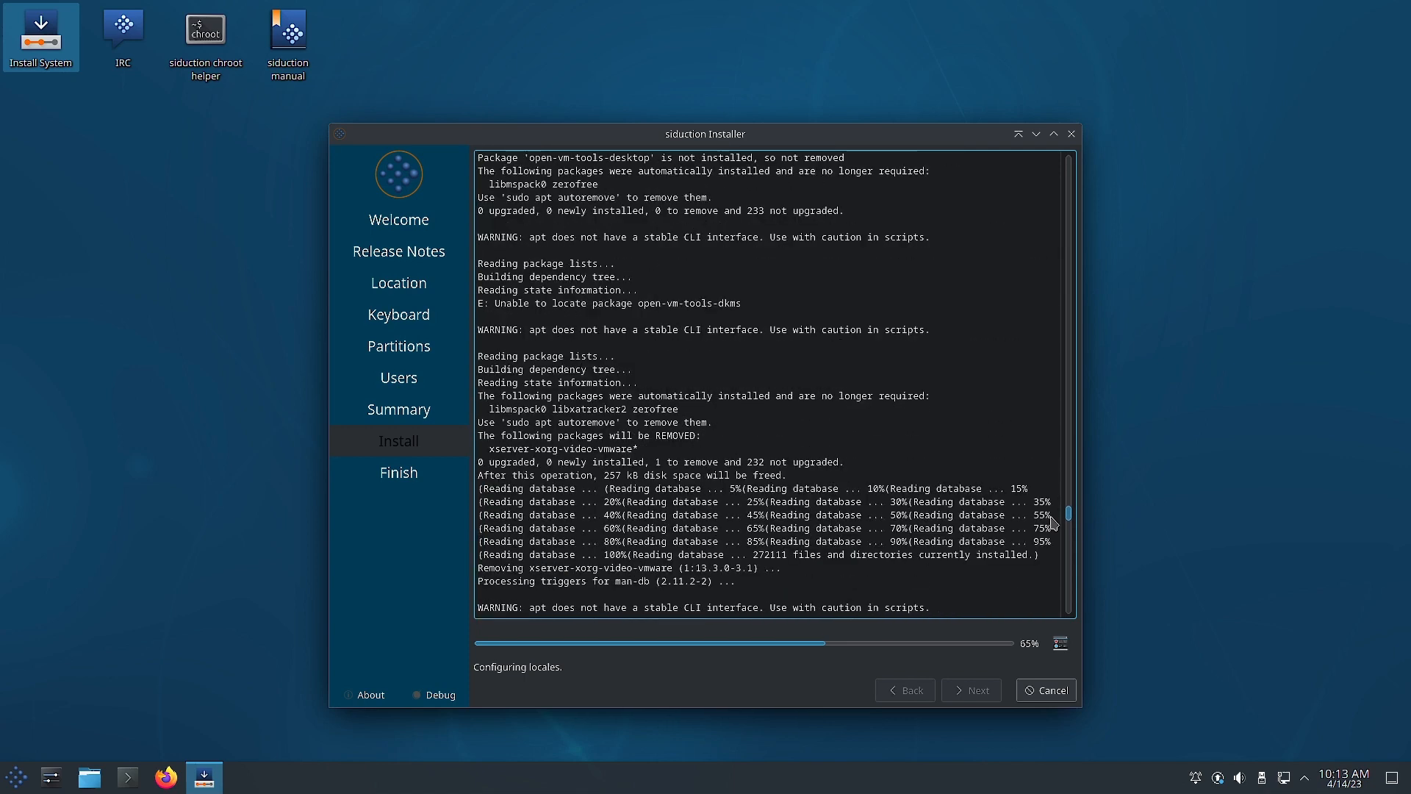
drag(1053, 522, 1058, 545)
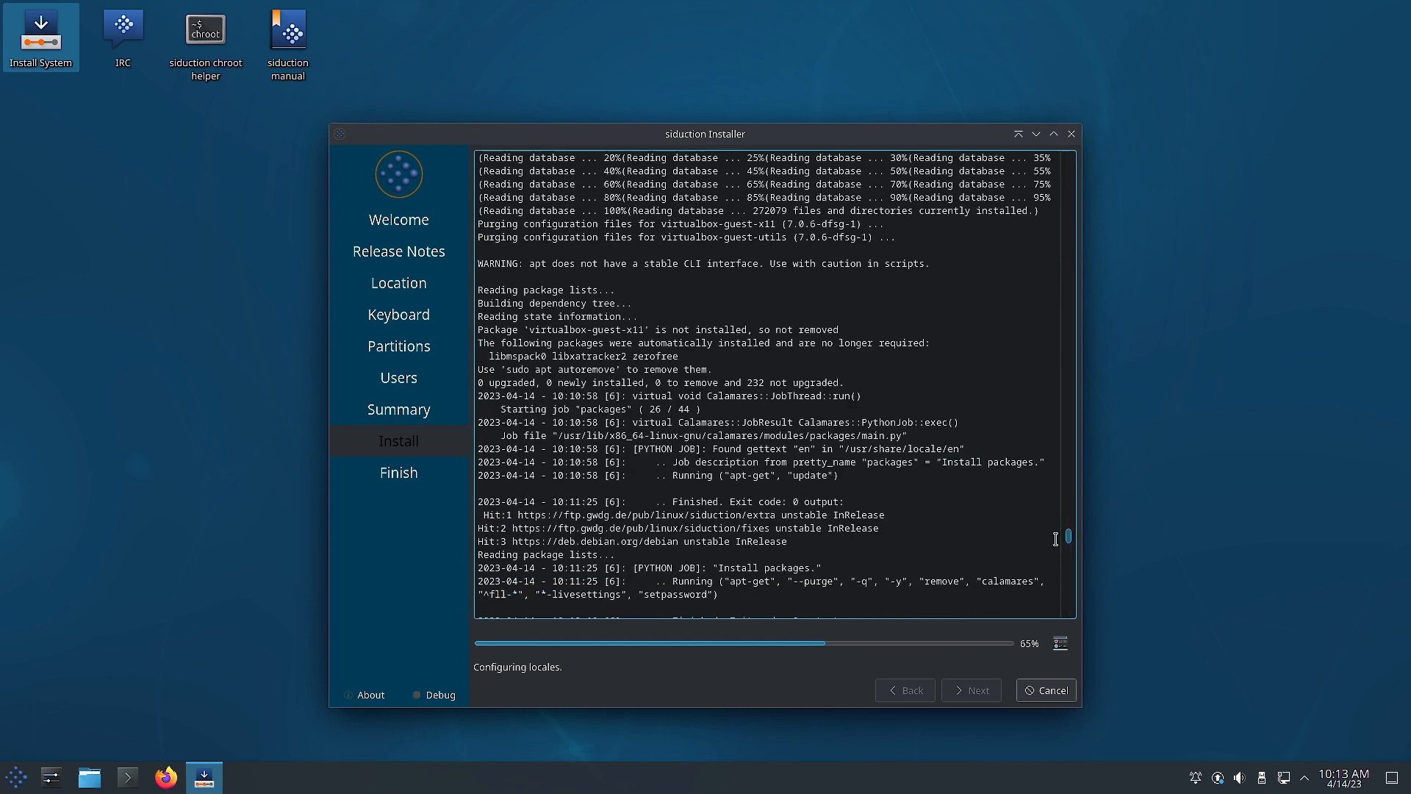
drag(1056, 539, 1053, 584)
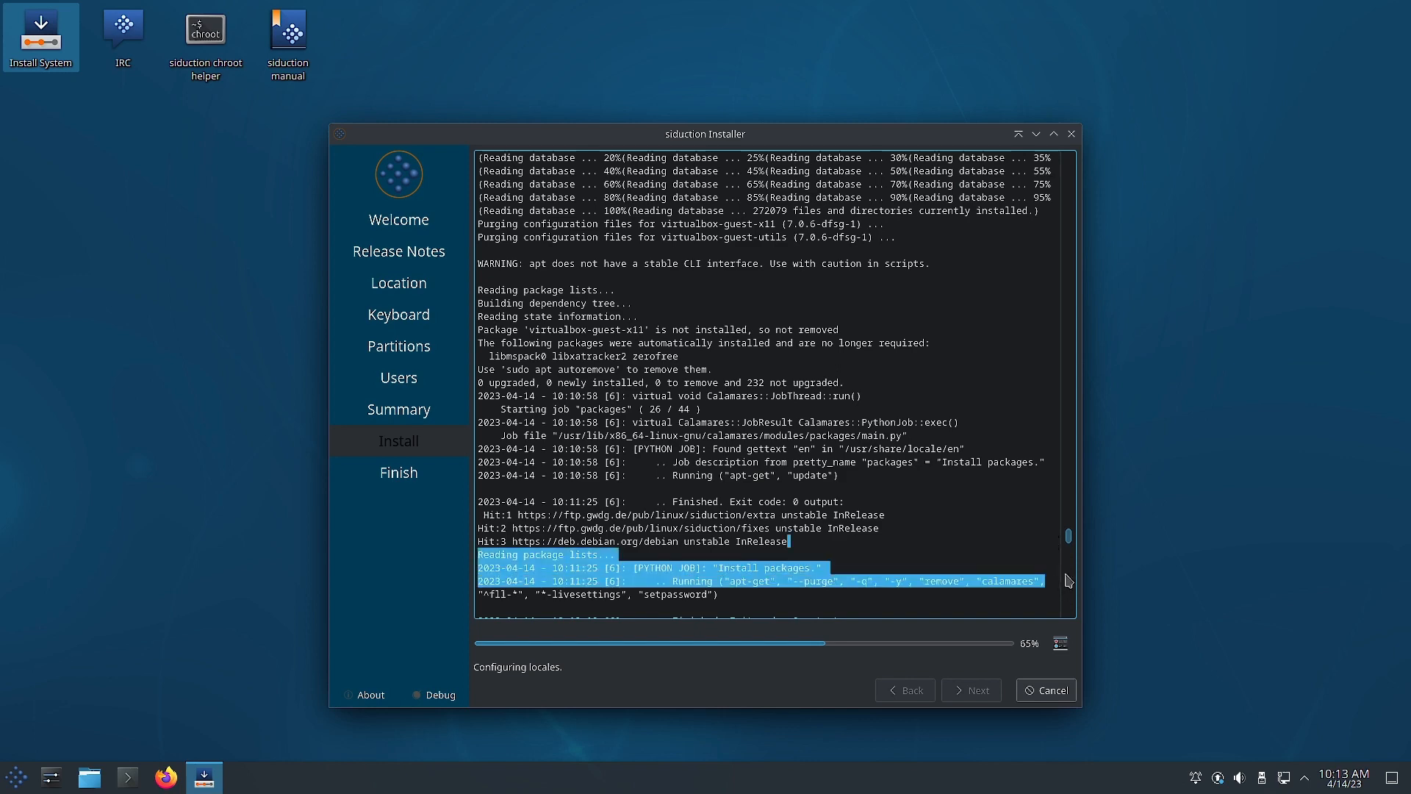
scroll(1071, 564, down, 3)
scroll(1071, 565, down, 10)
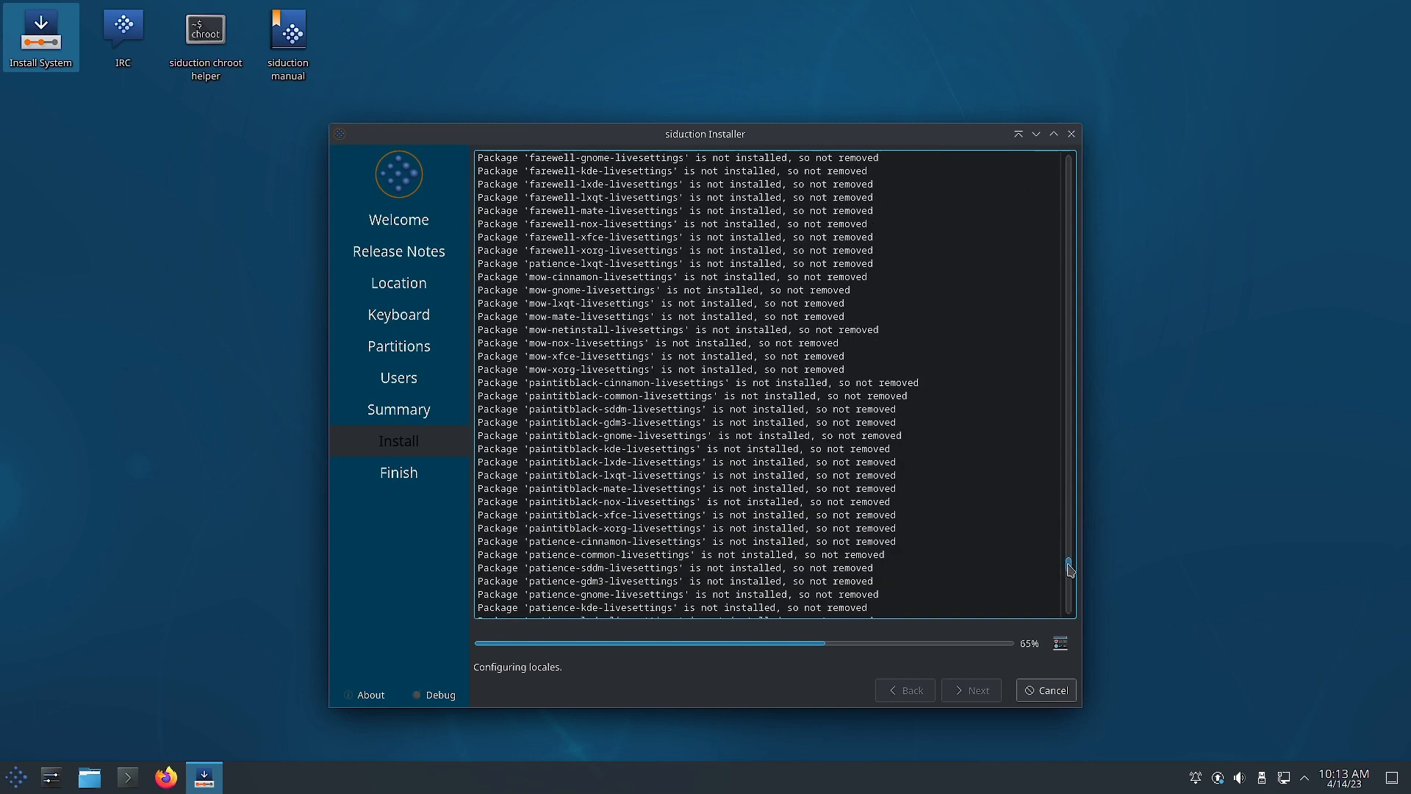